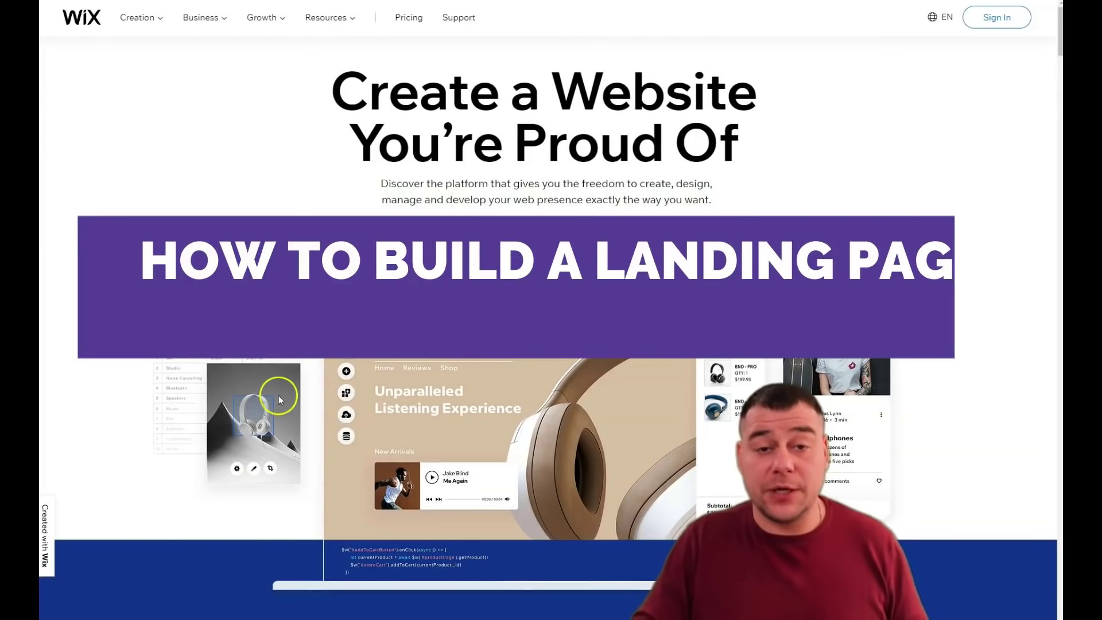
# Step: Scroll down through the Wix homepage
pyautogui.scroll(-5, 282, 392)
pyautogui.scroll(-5, 283, 391)
pyautogui.scroll(-5, 285, 391)
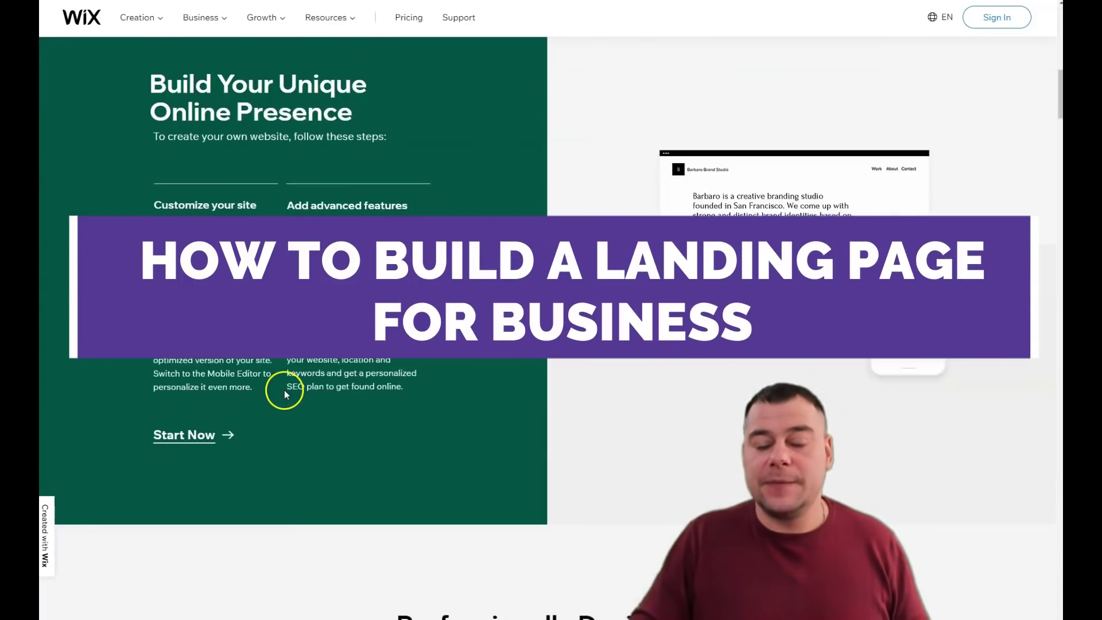
pyautogui.scroll(-5, 283, 389)
pyautogui.scroll(-6, 286, 393)
pyautogui.scroll(-5, 288, 396)
pyautogui.scroll(-5, 288, 396)
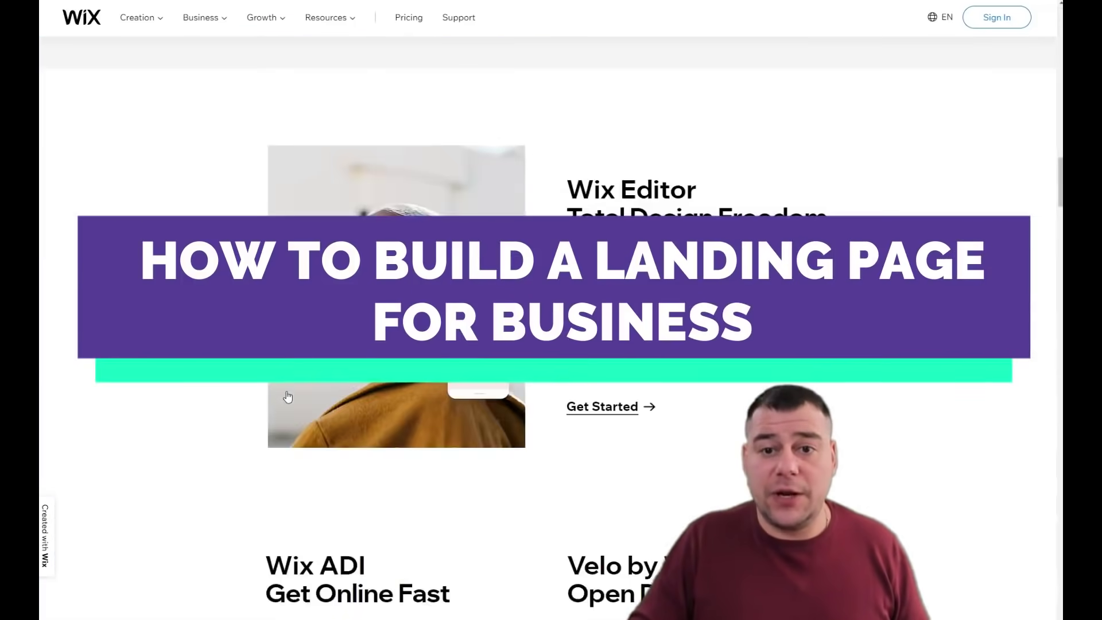
pyautogui.scroll(-5, 288, 396)
pyautogui.scroll(-5, 288, 396)
pyautogui.scroll(-5, 287, 393)
pyautogui.scroll(-5, 287, 393)
pyautogui.scroll(-5, 287, 393)
pyautogui.scroll(-4, 287, 392)
pyautogui.scroll(-5, 287, 391)
pyautogui.scroll(-5, 287, 392)
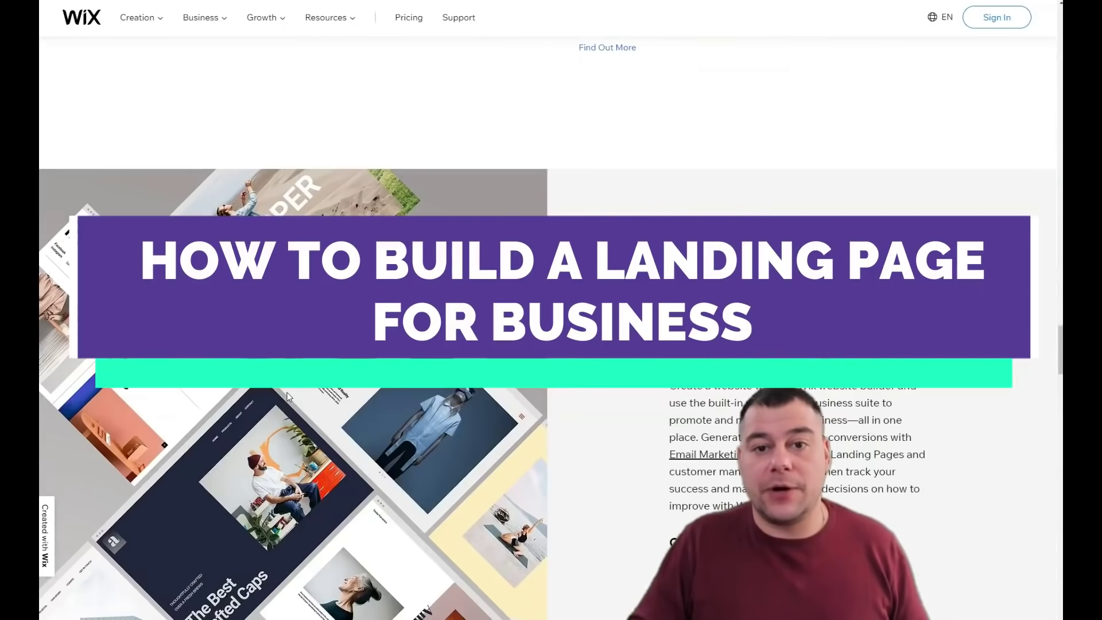
pyautogui.scroll(-5, 287, 391)
pyautogui.scroll(-5, 287, 396)
pyautogui.scroll(-5, 287, 396)
pyautogui.scroll(-5, 287, 397)
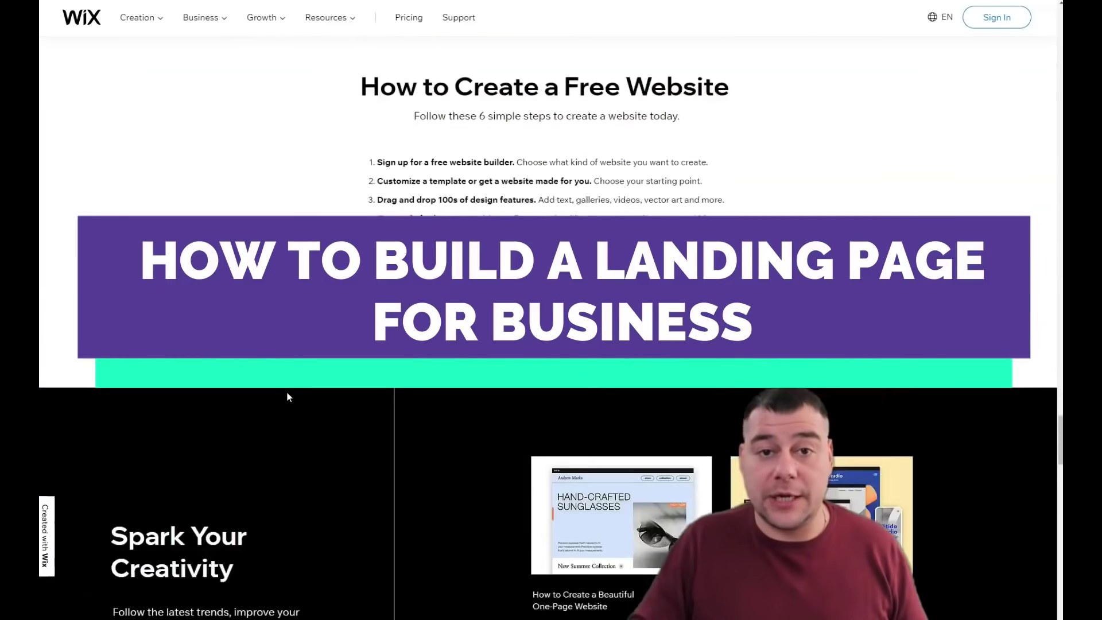
pyautogui.scroll(-4, 287, 397)
pyautogui.scroll(-3, 287, 396)
# Step: Scroll back to the top, log in and reach the My Sites dashboard
pyautogui.scroll(5, 287, 396)
pyautogui.scroll(5, 288, 397)
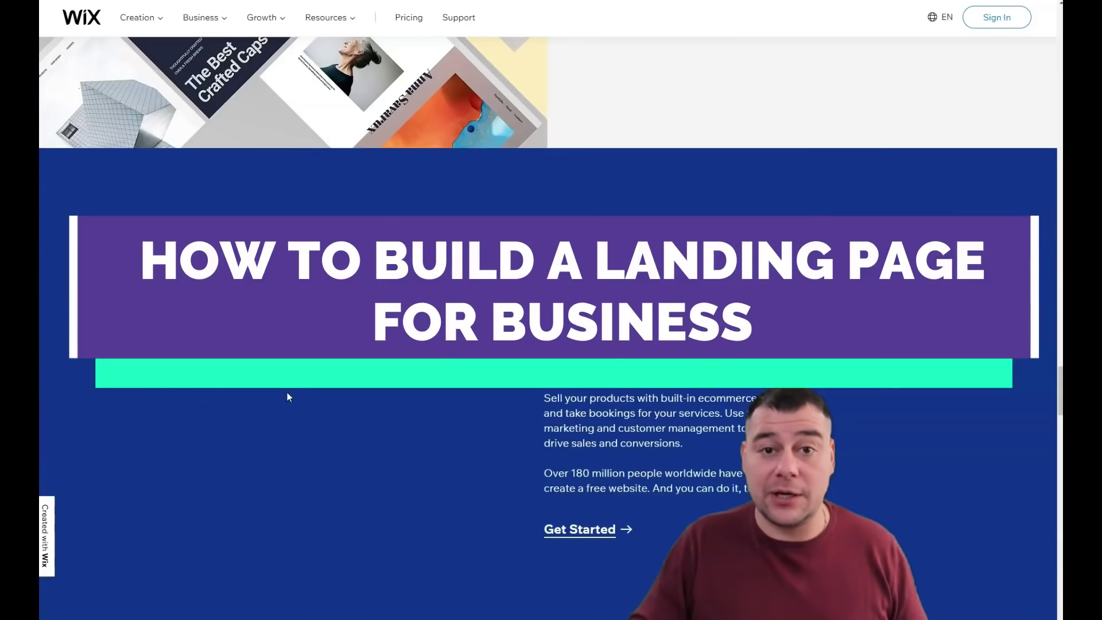
pyautogui.scroll(5, 287, 397)
pyautogui.scroll(5, 288, 396)
pyautogui.scroll(5, 288, 396)
pyautogui.scroll(5, 288, 396)
pyautogui.scroll(5, 287, 396)
pyautogui.scroll(5, 287, 396)
pyautogui.scroll(5, 288, 396)
pyautogui.scroll(5, 287, 396)
pyautogui.scroll(5, 288, 396)
pyautogui.scroll(5, 288, 396)
pyautogui.scroll(5, 288, 397)
pyautogui.scroll(5, 287, 396)
pyautogui.scroll(5, 287, 395)
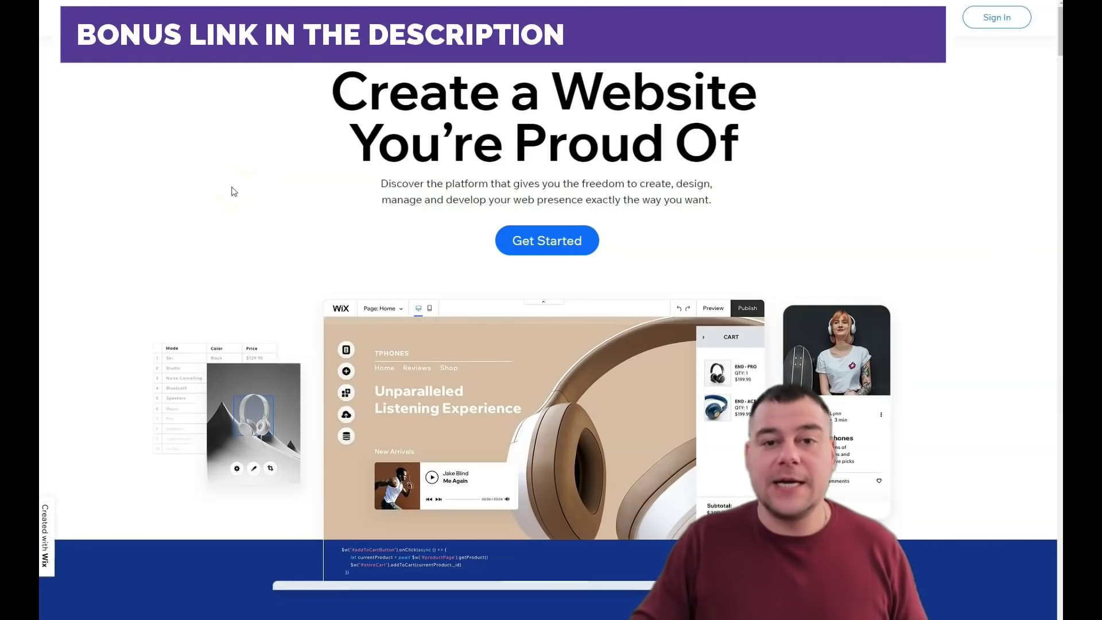
pyautogui.click(221, 194)
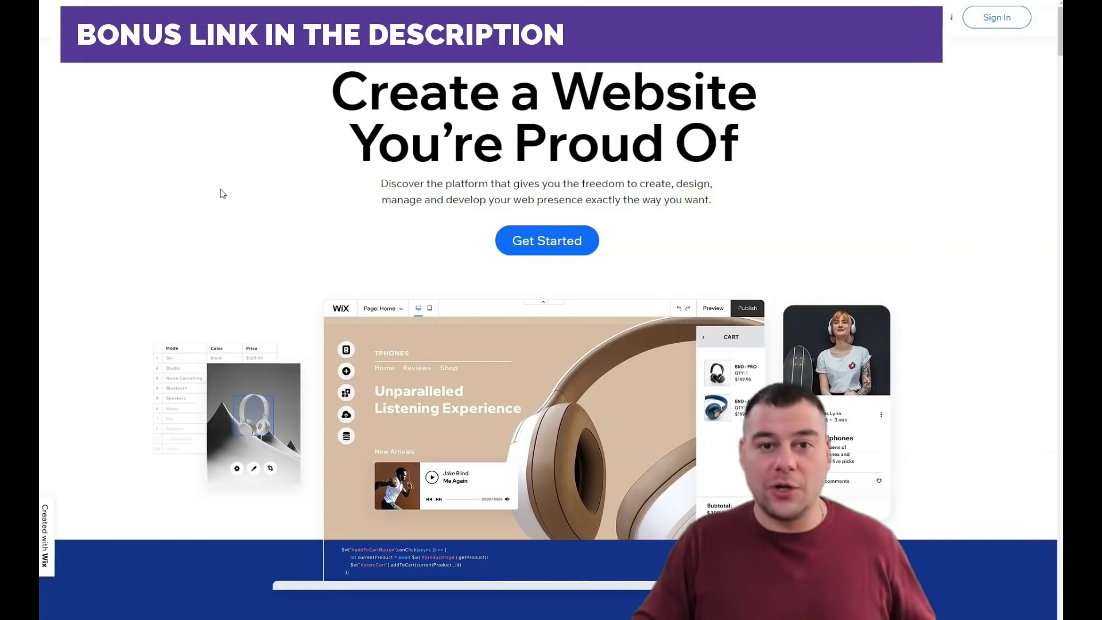
pyautogui.click(343, 90)
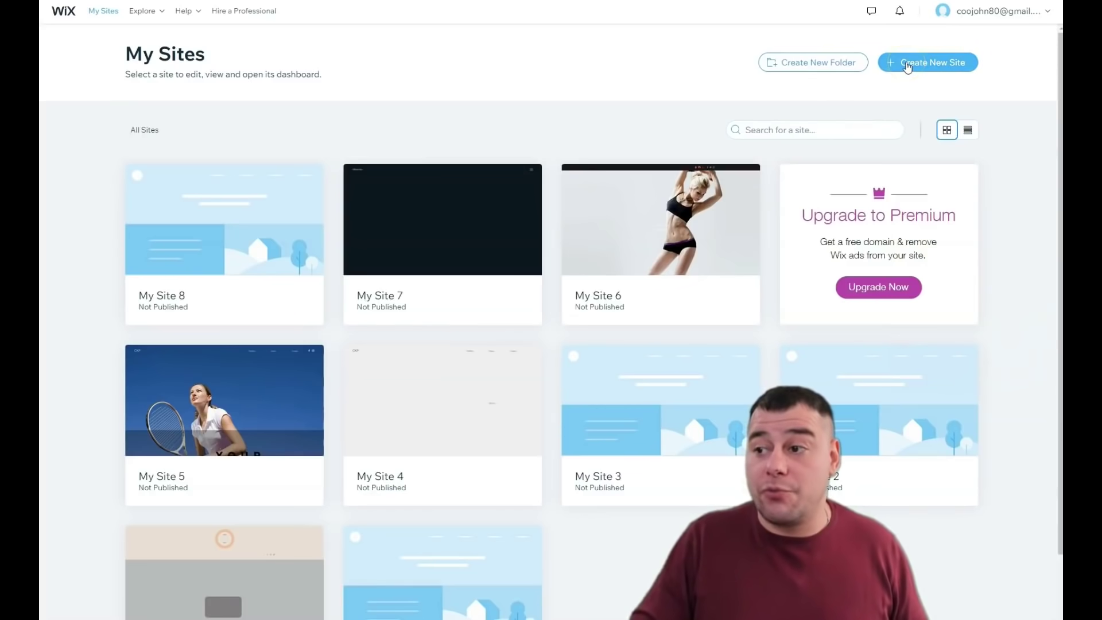
# Step: Start a new site with Create New Site and pick a website category
pyautogui.click(908, 63)
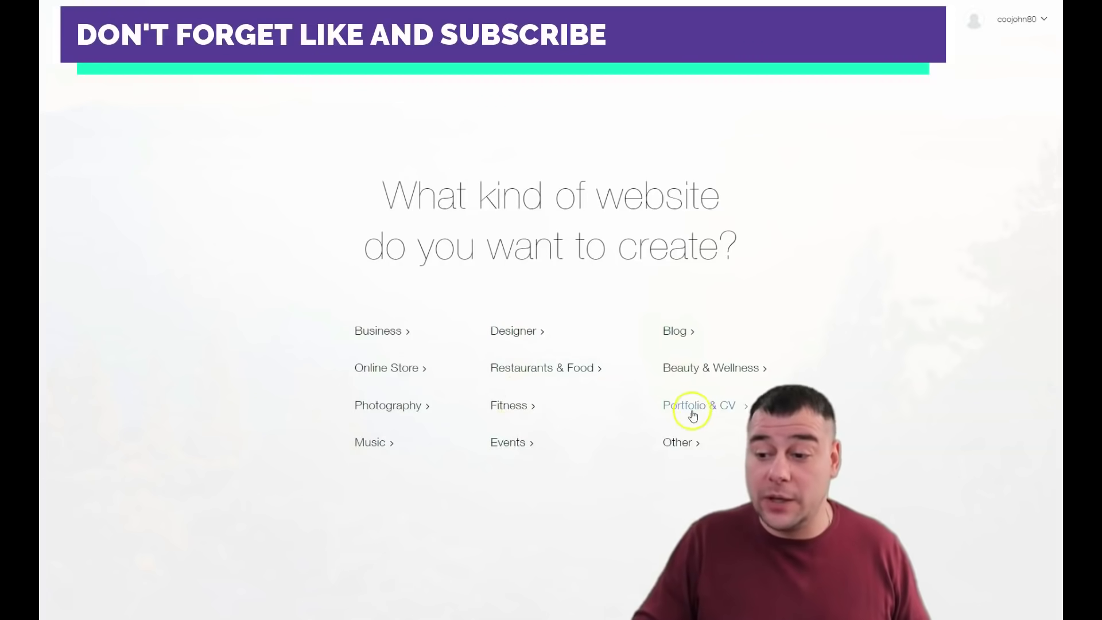
pyautogui.click(691, 444)
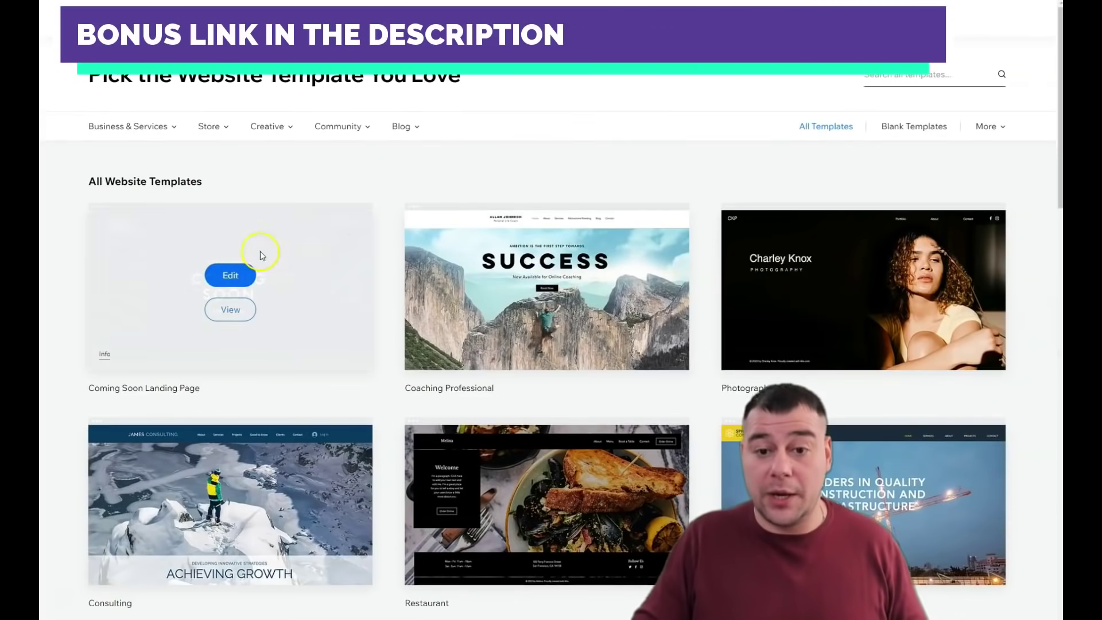
# Step: Browse the template gallery through pages two and three
pyautogui.scroll(-6, 425, 319)
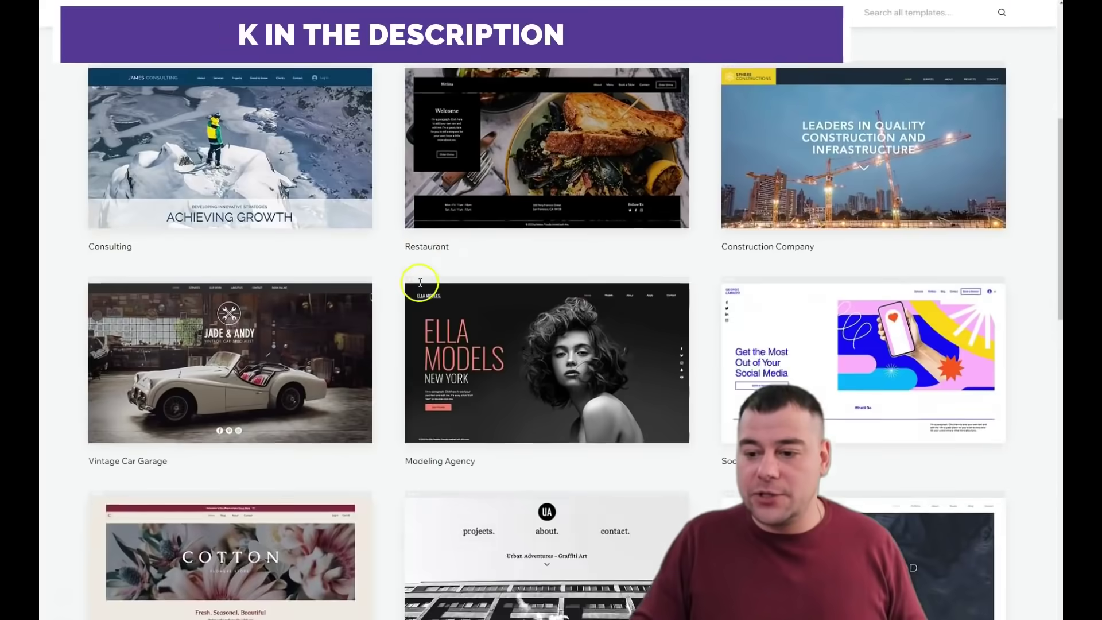
pyautogui.scroll(-5, 418, 279)
pyautogui.scroll(-3, 390, 232)
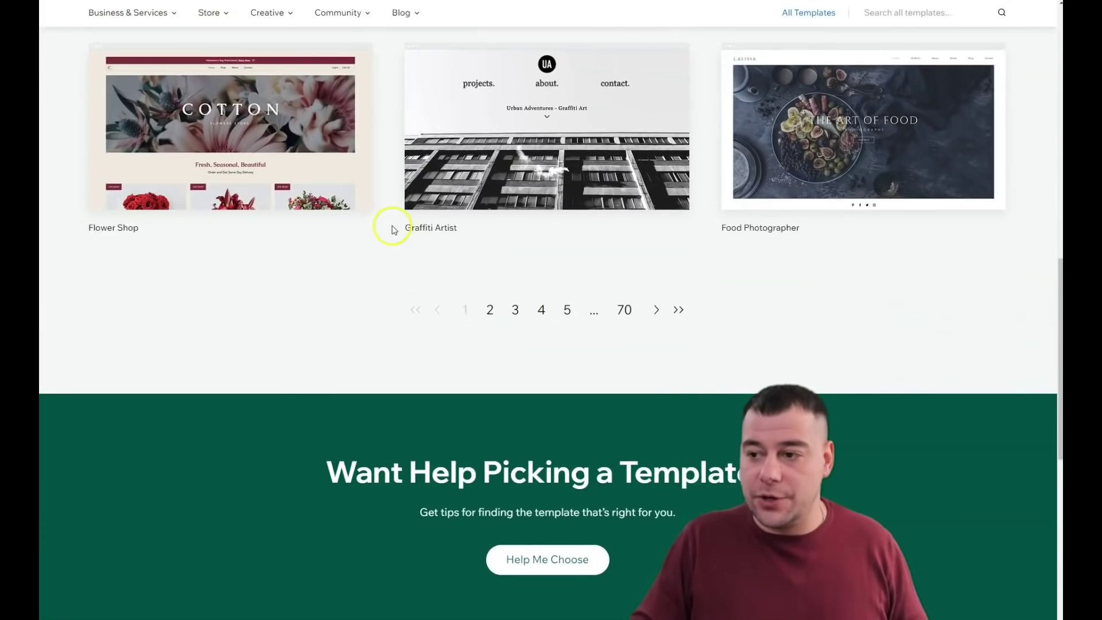
pyautogui.click(488, 310)
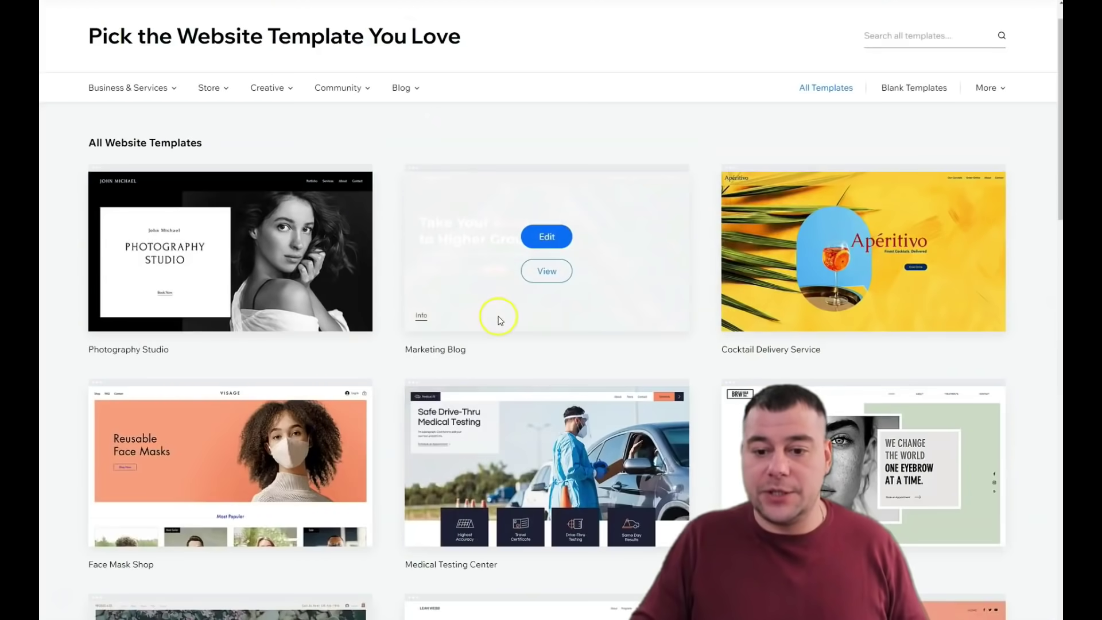
pyautogui.scroll(-2, 501, 320)
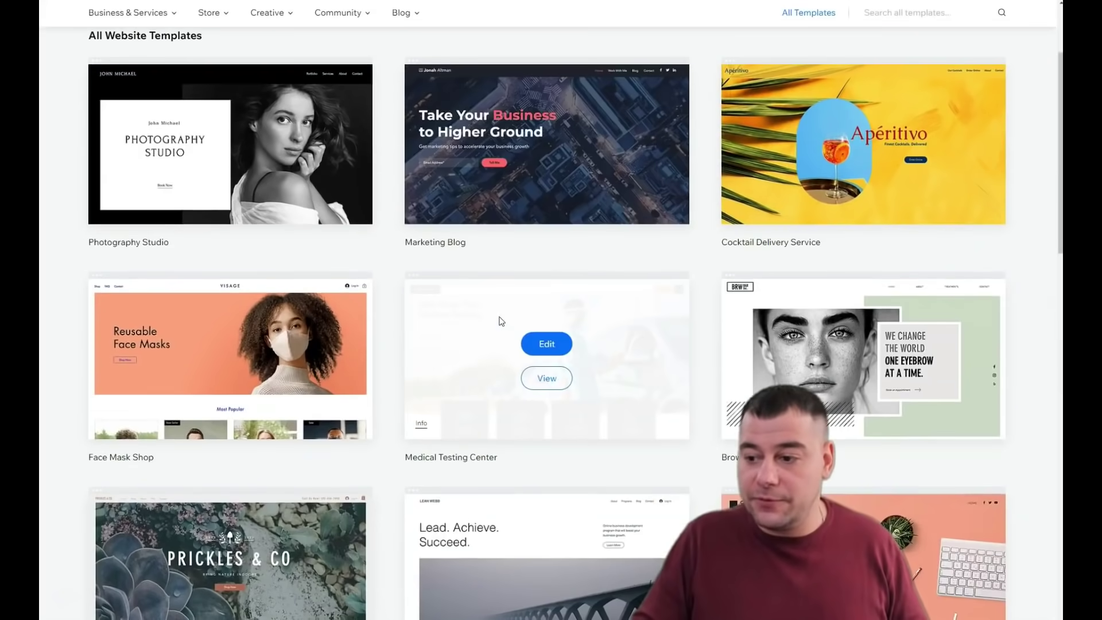
pyautogui.scroll(-2, 504, 314)
pyautogui.scroll(-4, 480, 253)
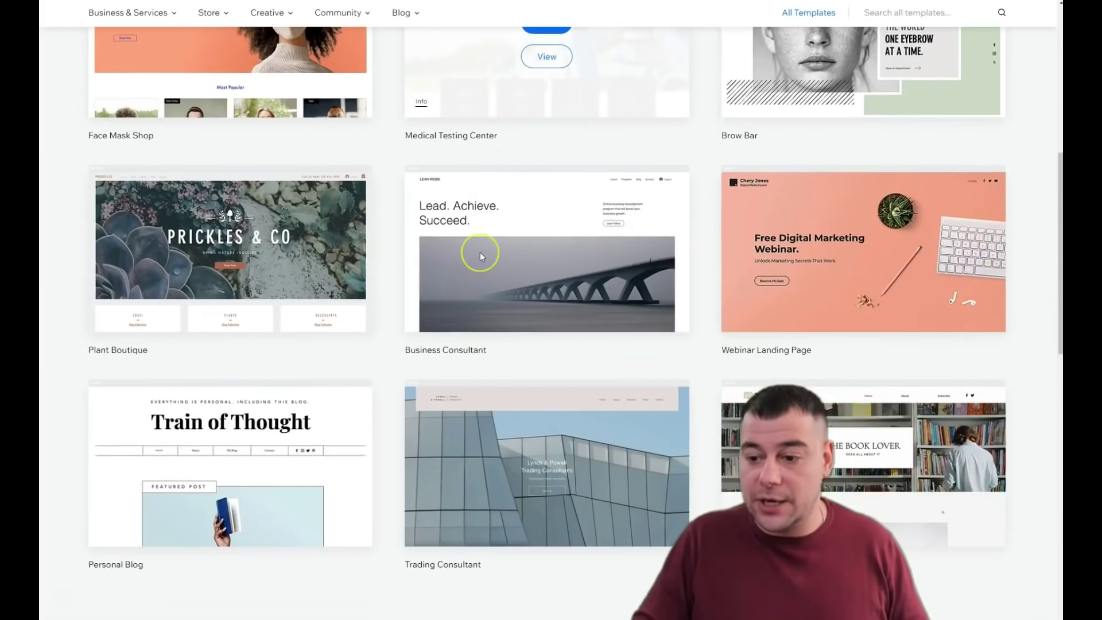
pyautogui.scroll(-2, 480, 252)
pyautogui.scroll(-4, 505, 287)
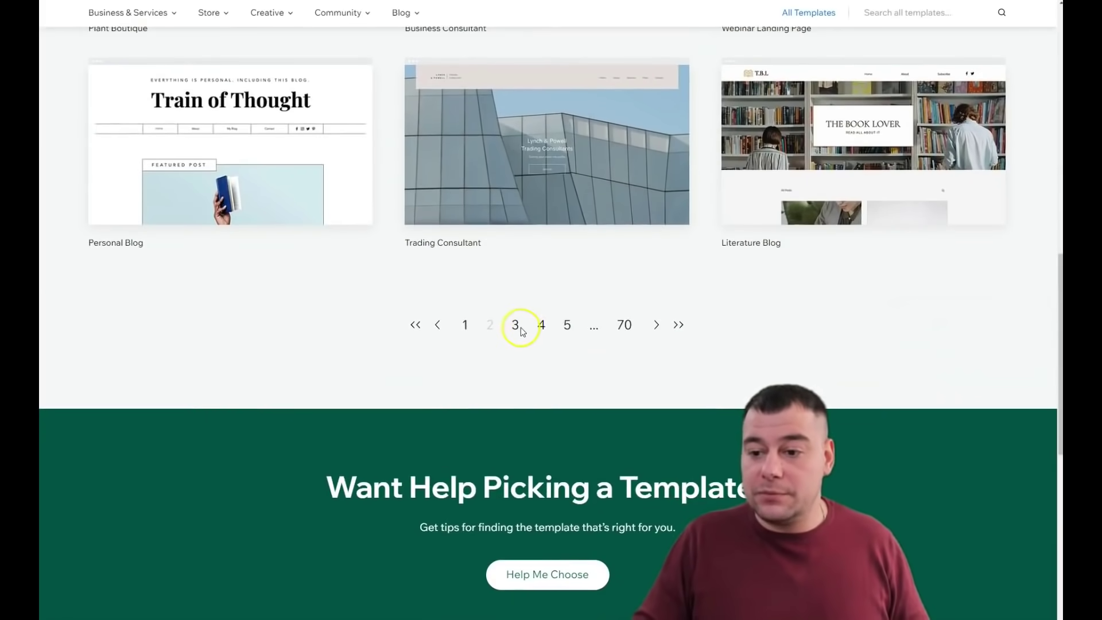
pyautogui.click(516, 325)
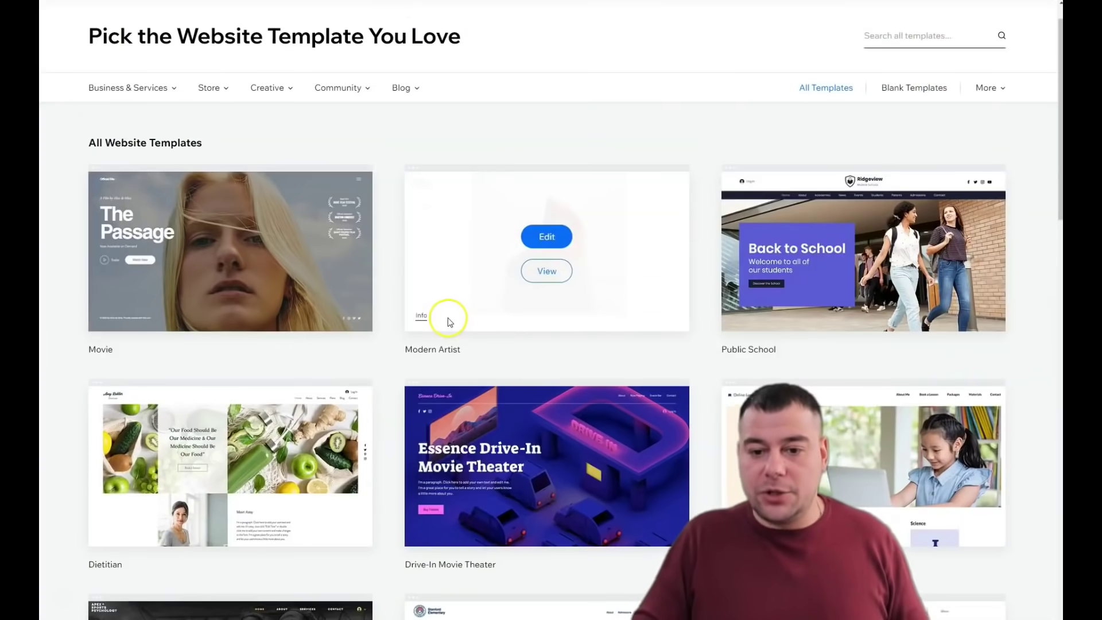
# Step: Go to template page four and edit the Parenting Forum template
pyautogui.scroll(-3, 454, 321)
pyautogui.scroll(-4, 456, 321)
pyautogui.scroll(-4, 459, 319)
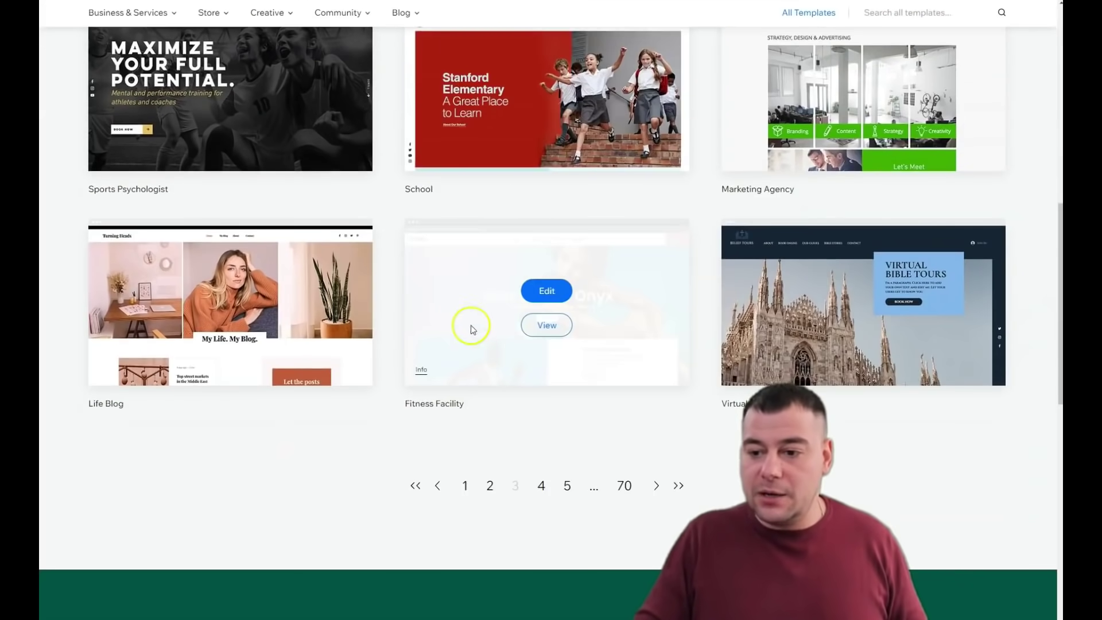
pyautogui.click(541, 487)
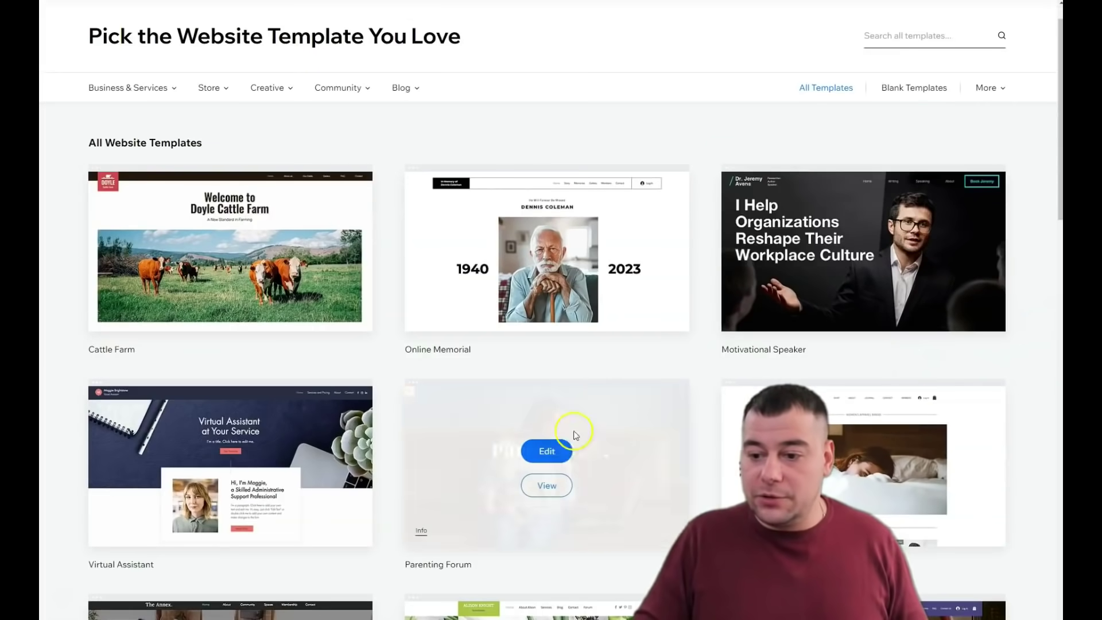
pyautogui.moveTo(547, 465)
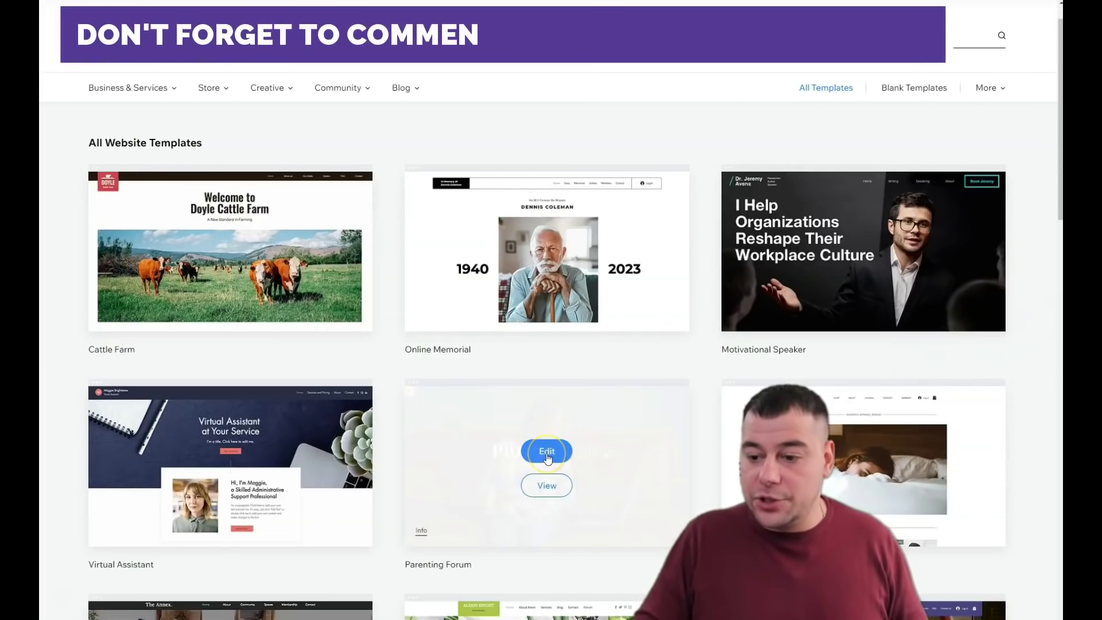
pyautogui.click(547, 453)
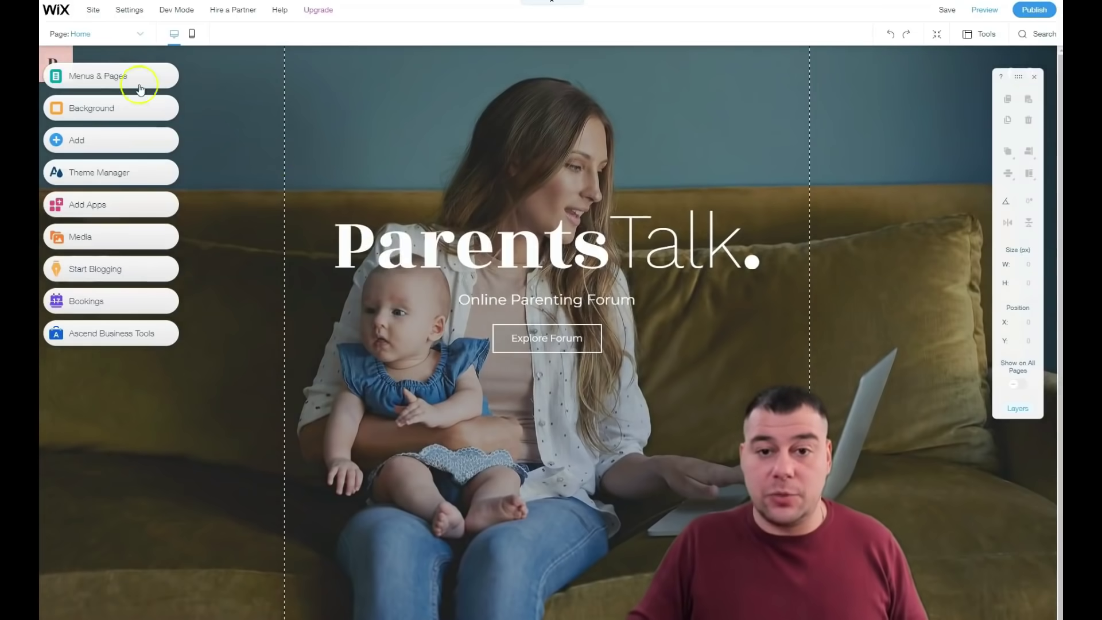
# Step: Check the Settings menu in the top bar of the loaded ParentsTalk editor
pyautogui.click(122, 11)
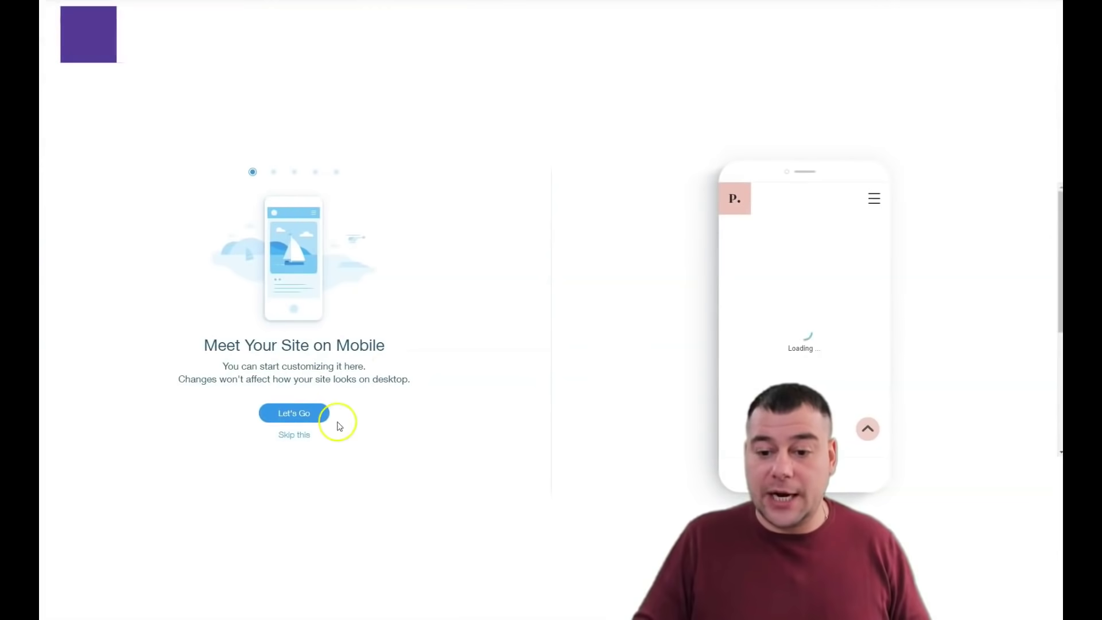
# Step: Dismiss the mobile intro with Let's Go and return to the desktop view
pyautogui.click(289, 439)
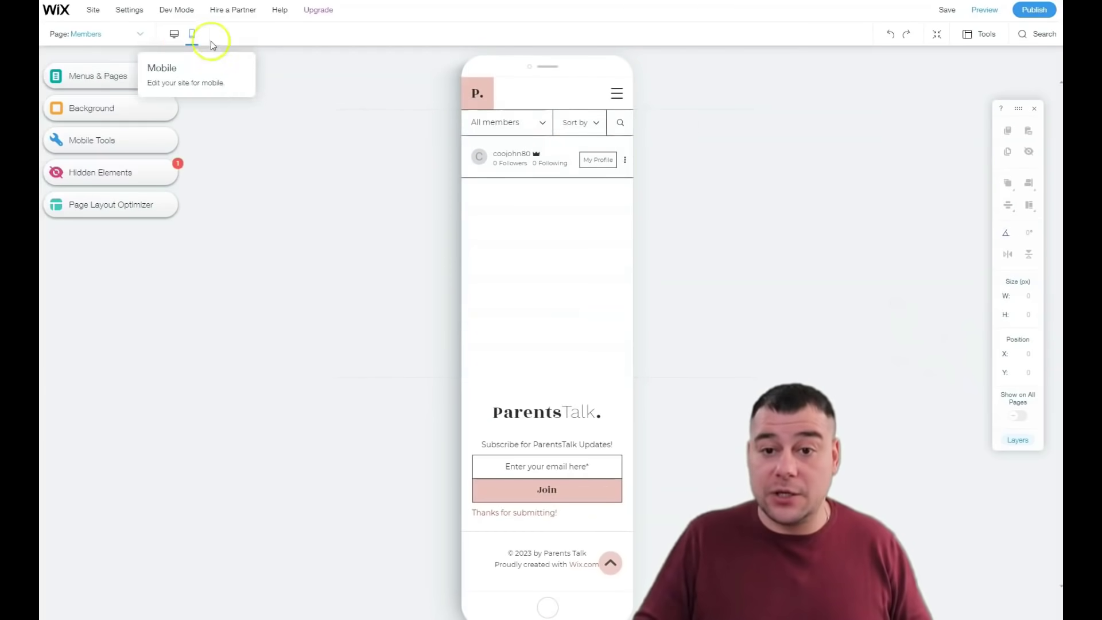
pyautogui.click(174, 35)
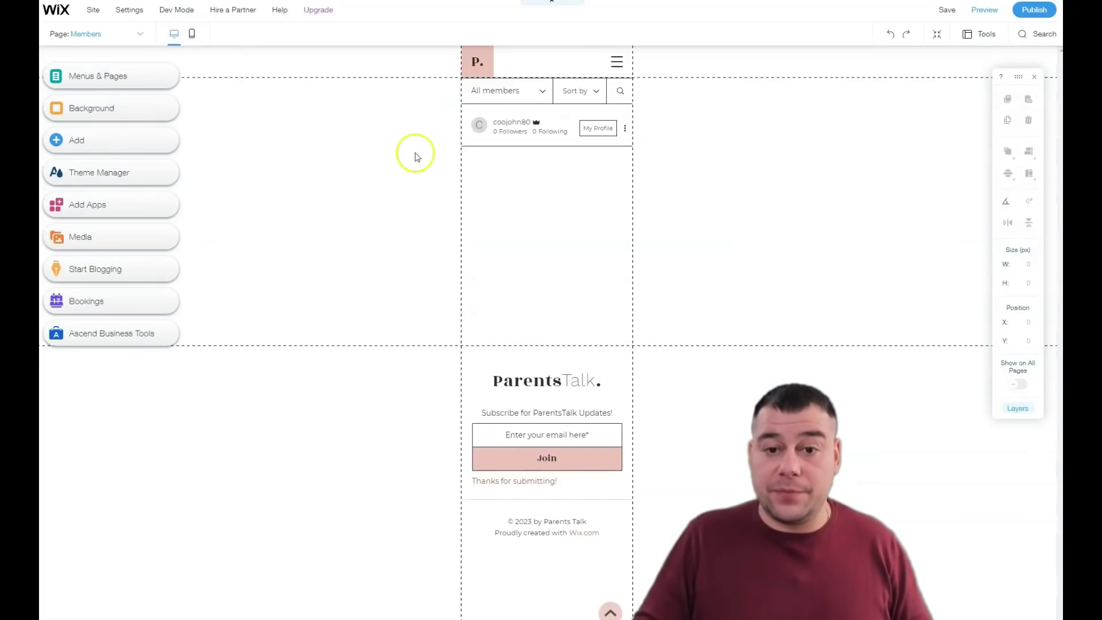
# Step: Open the Home page from the pages list and test reordering the Forum page
pyautogui.click(75, 79)
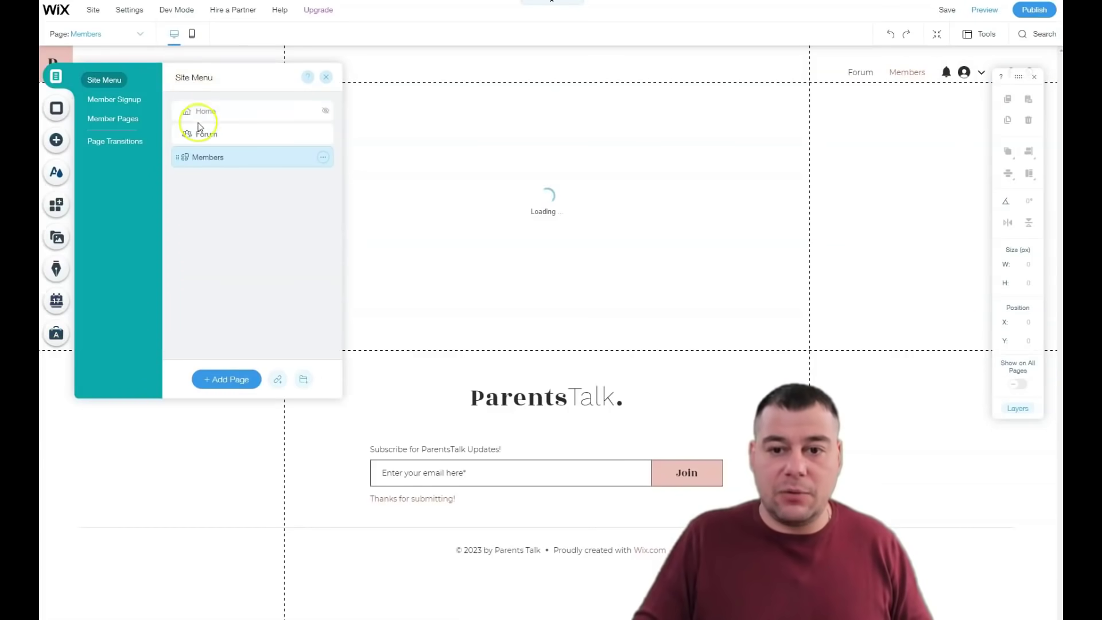
pyautogui.click(189, 111)
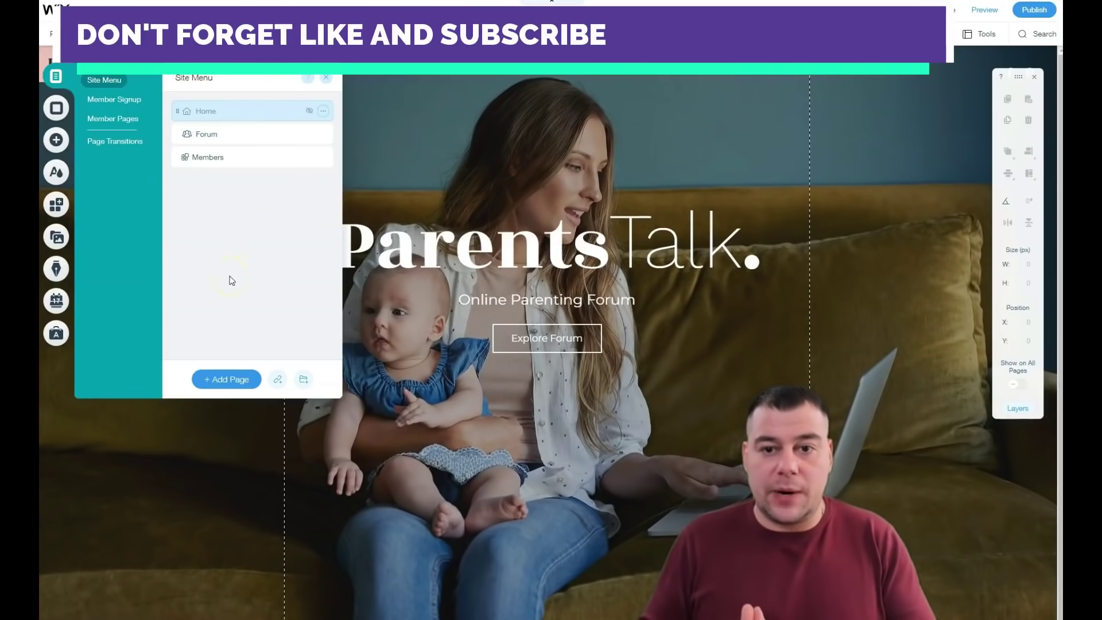
pyautogui.click(213, 323)
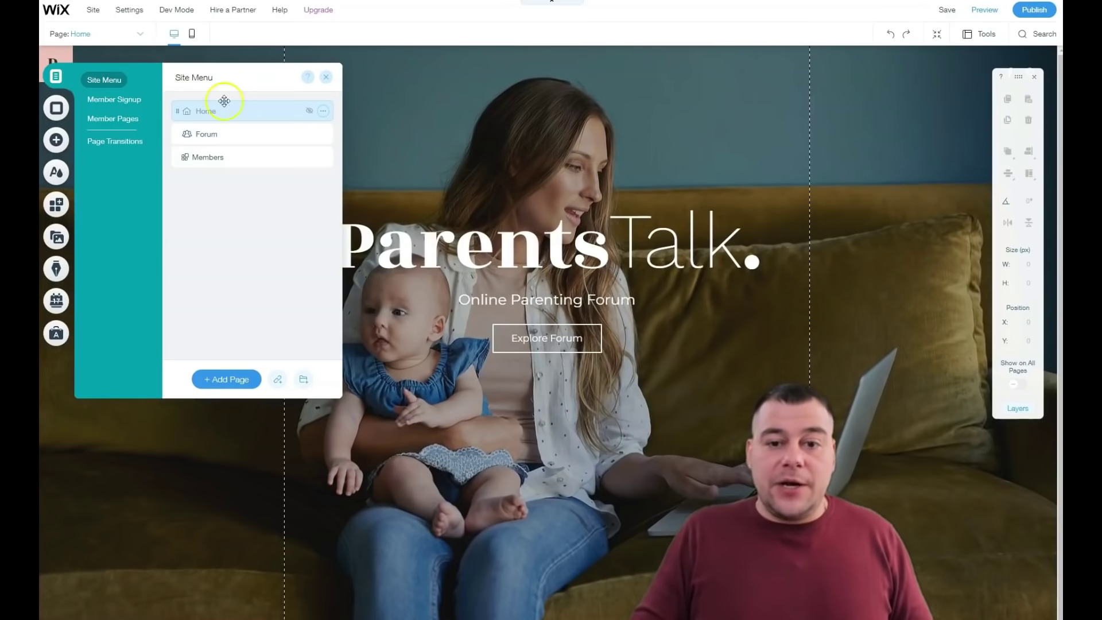
pyautogui.moveTo(203, 135)
pyautogui.mouseDown()
pyautogui.moveTo(221, 133)
pyautogui.moveTo(207, 147)
pyautogui.mouseUp()
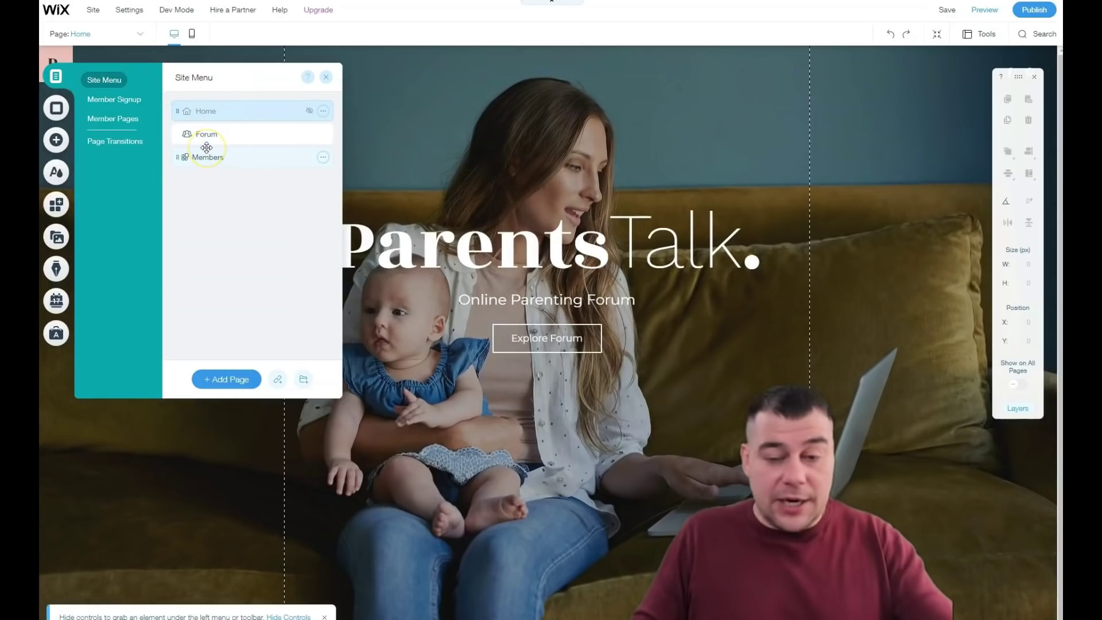
pyautogui.moveTo(207, 148); pyautogui.dragTo(233, 133)
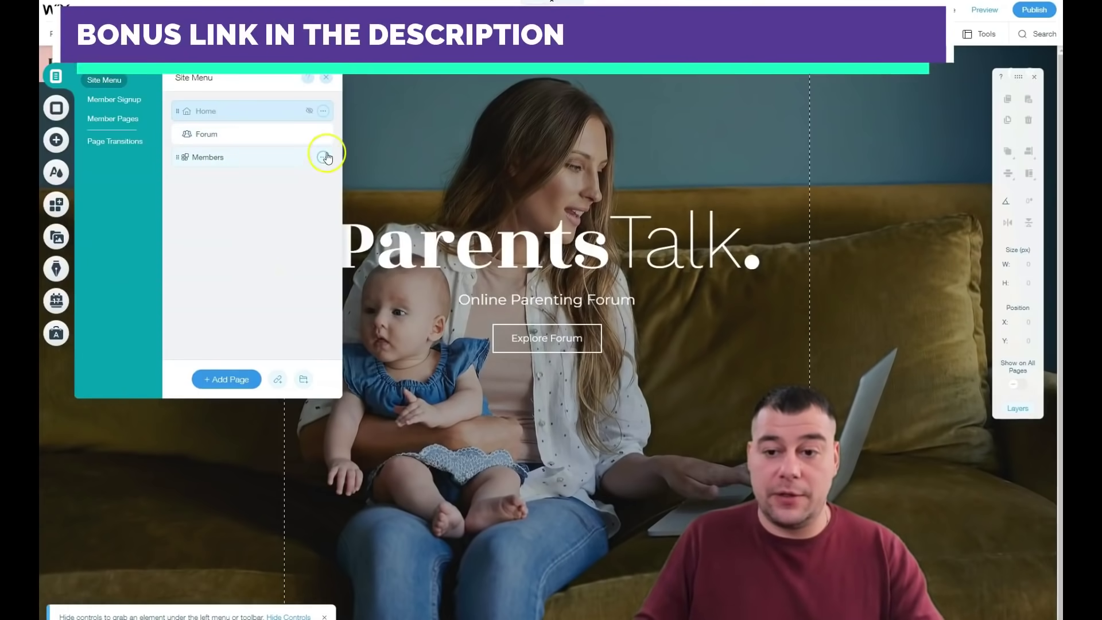
# Step: Delete the Members page and confirm the deletion
pyautogui.click(323, 156)
pyautogui.click(364, 260)
pyautogui.click(669, 367)
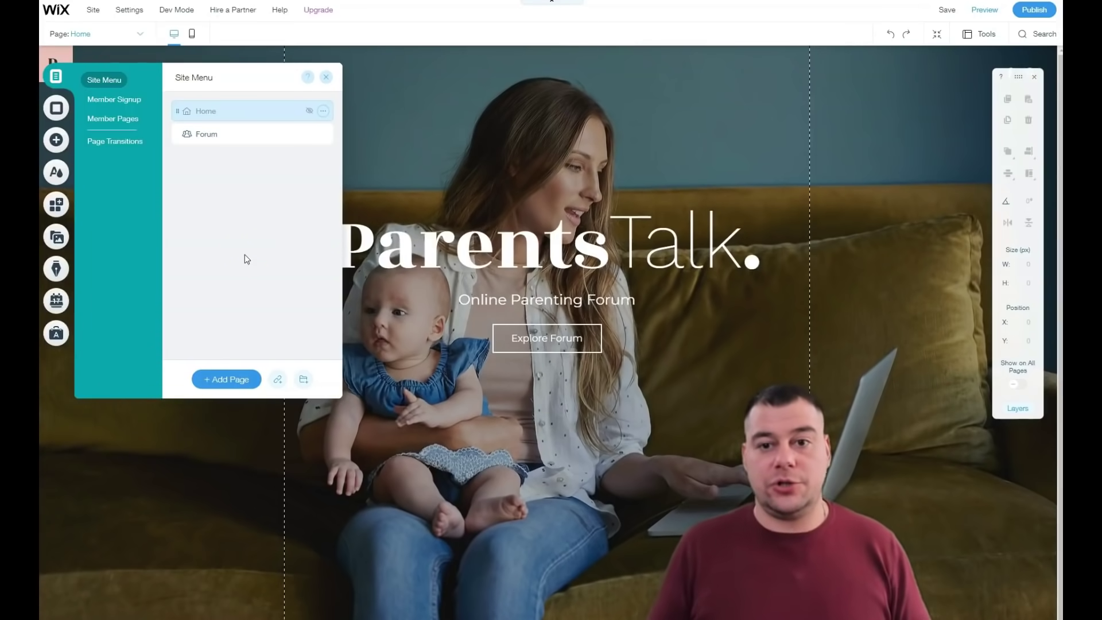
pyautogui.click(409, 208)
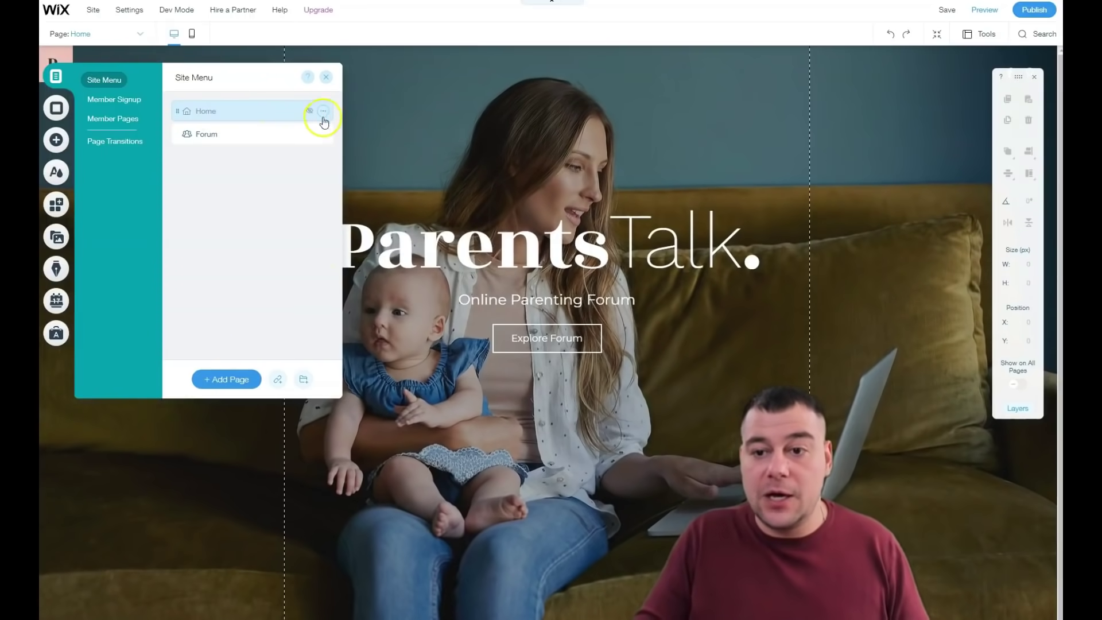
pyautogui.click(325, 113)
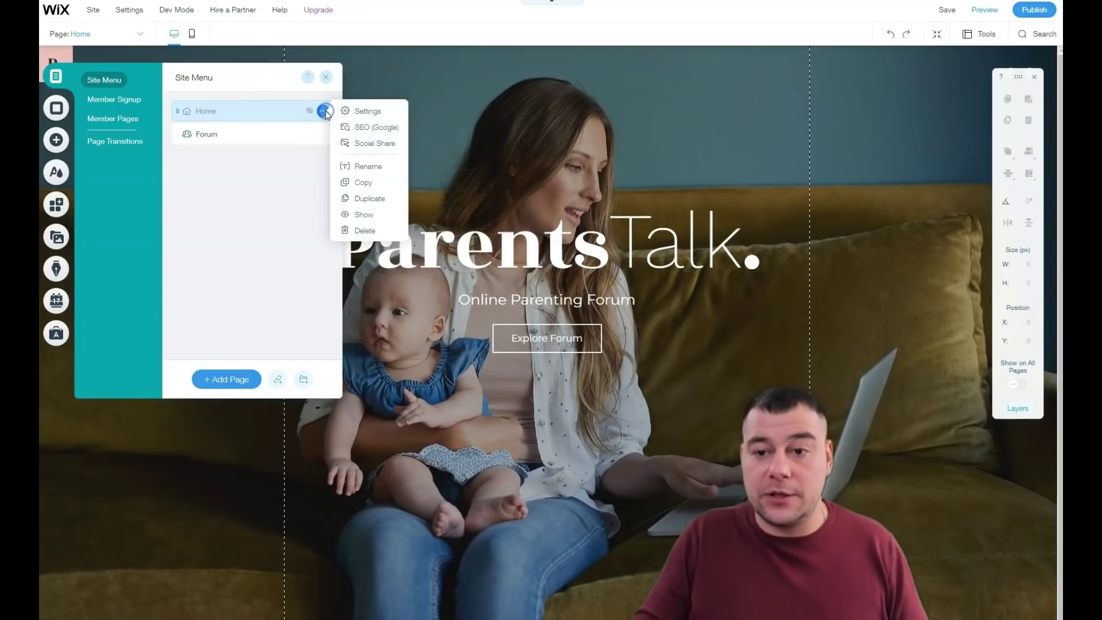
pyautogui.click(357, 112)
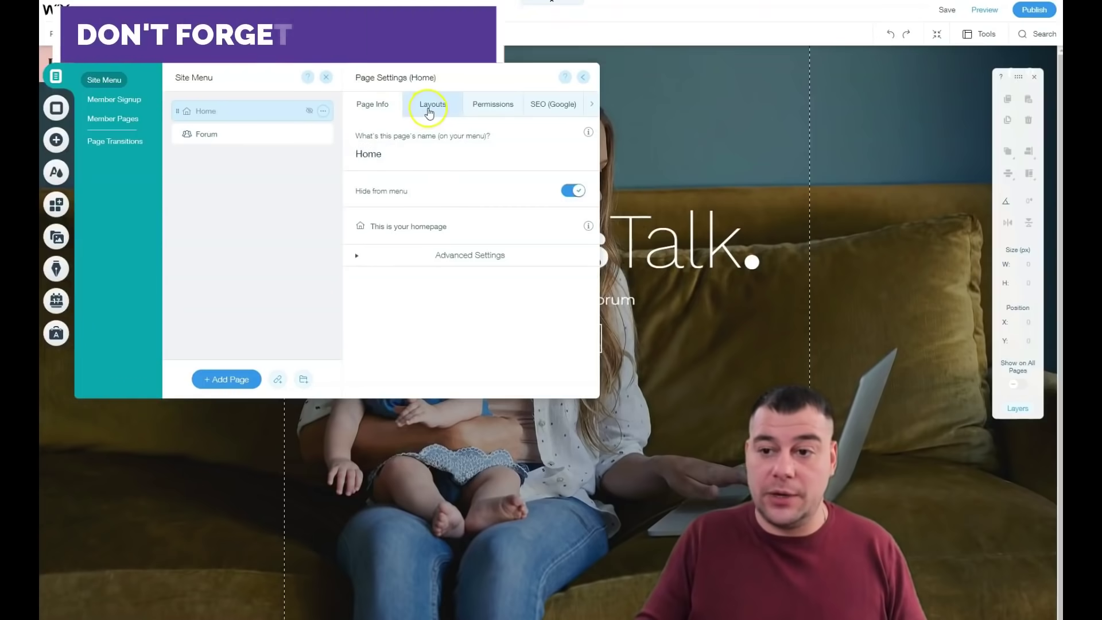
pyautogui.click(431, 109)
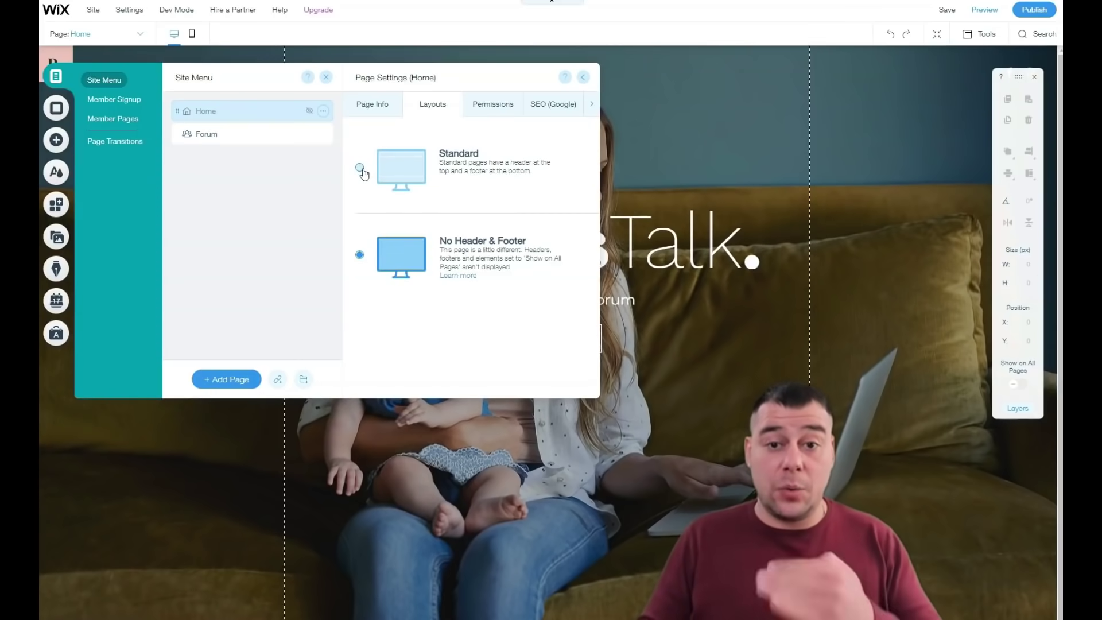
pyautogui.click(487, 117)
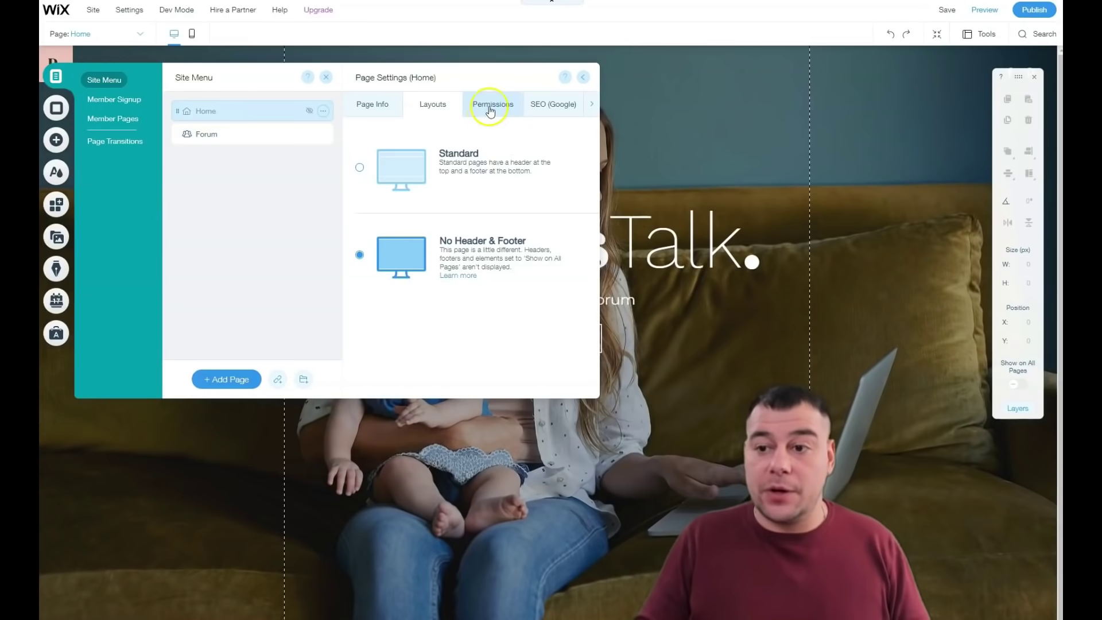
pyautogui.click(490, 111)
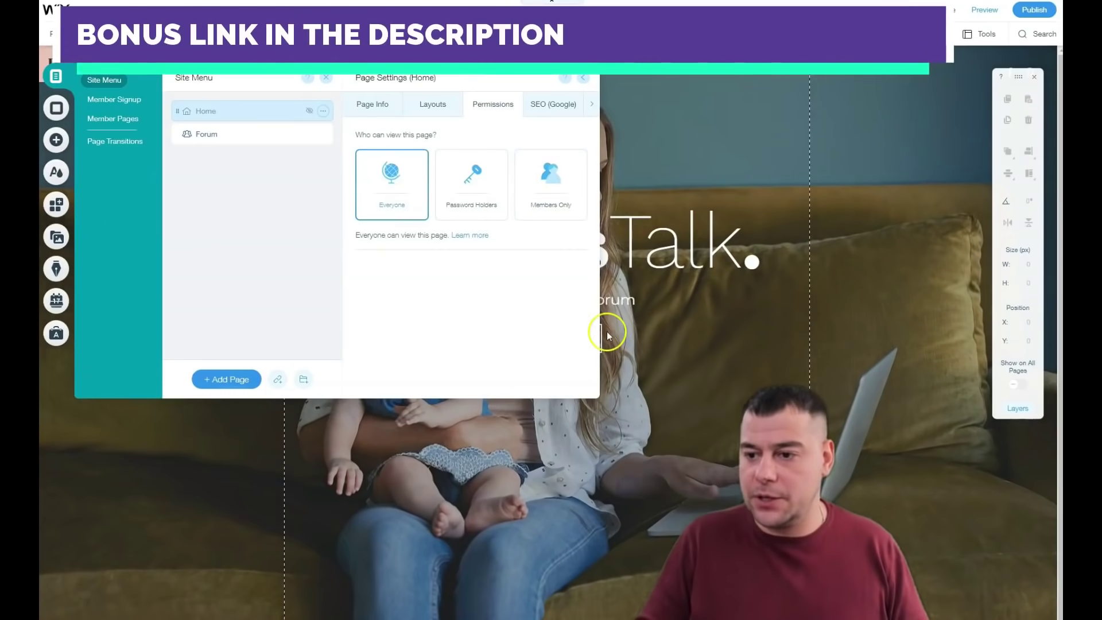
pyautogui.click(607, 336)
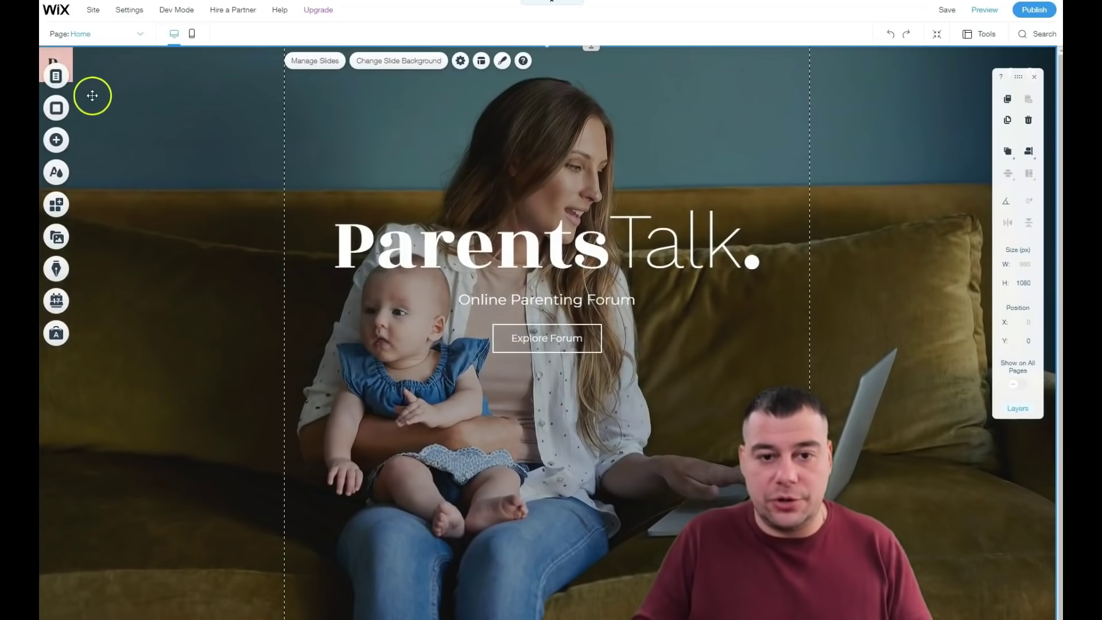
pyautogui.click(58, 79)
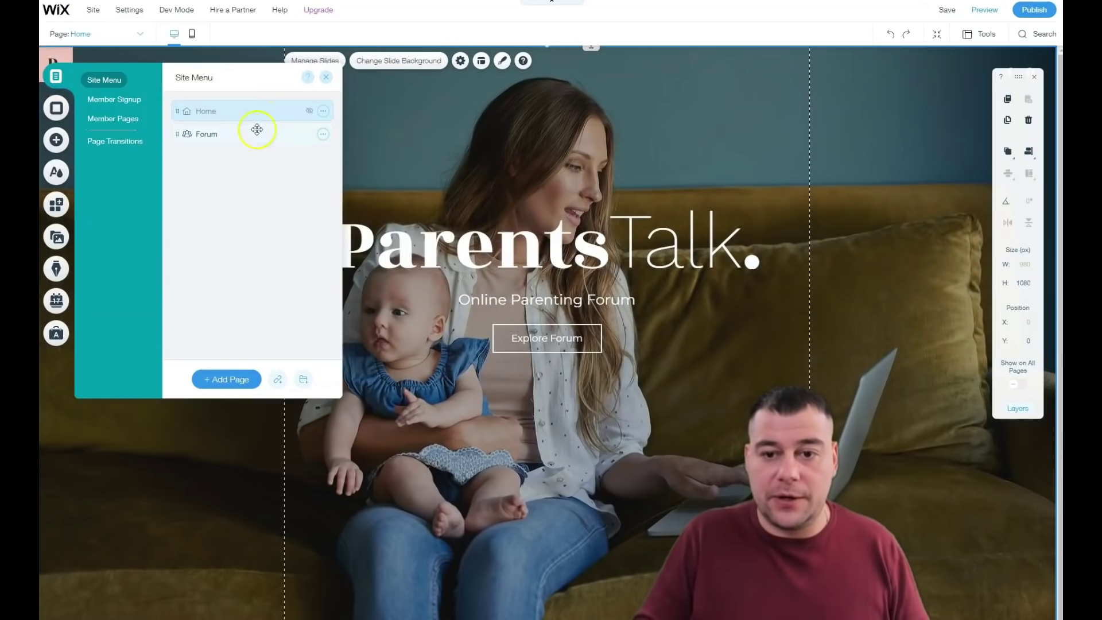
pyautogui.click(324, 111)
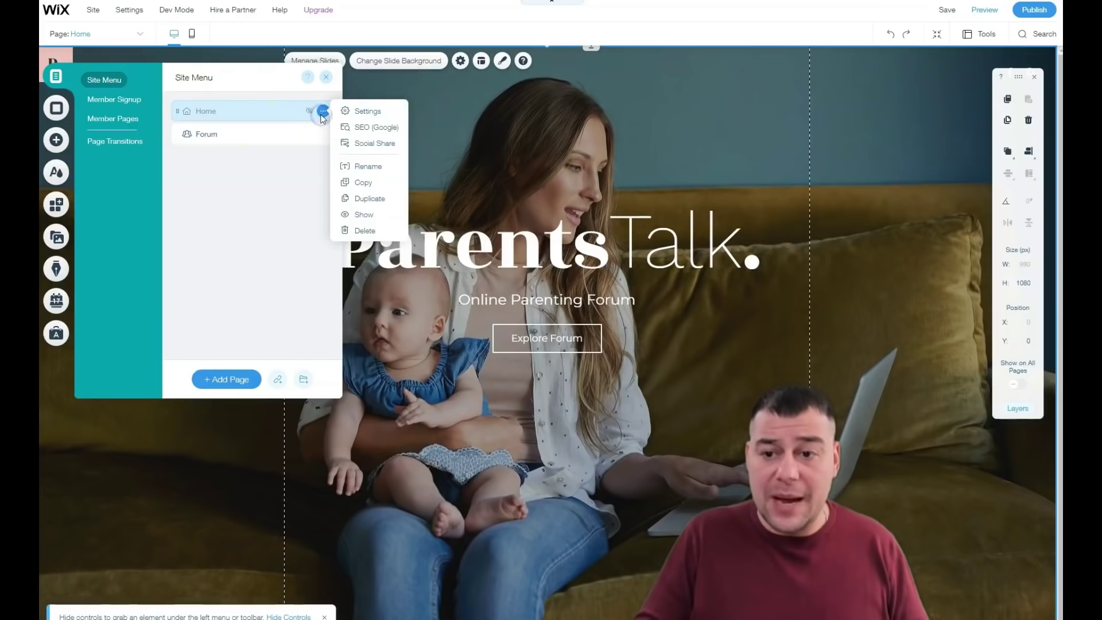
pyautogui.click(342, 114)
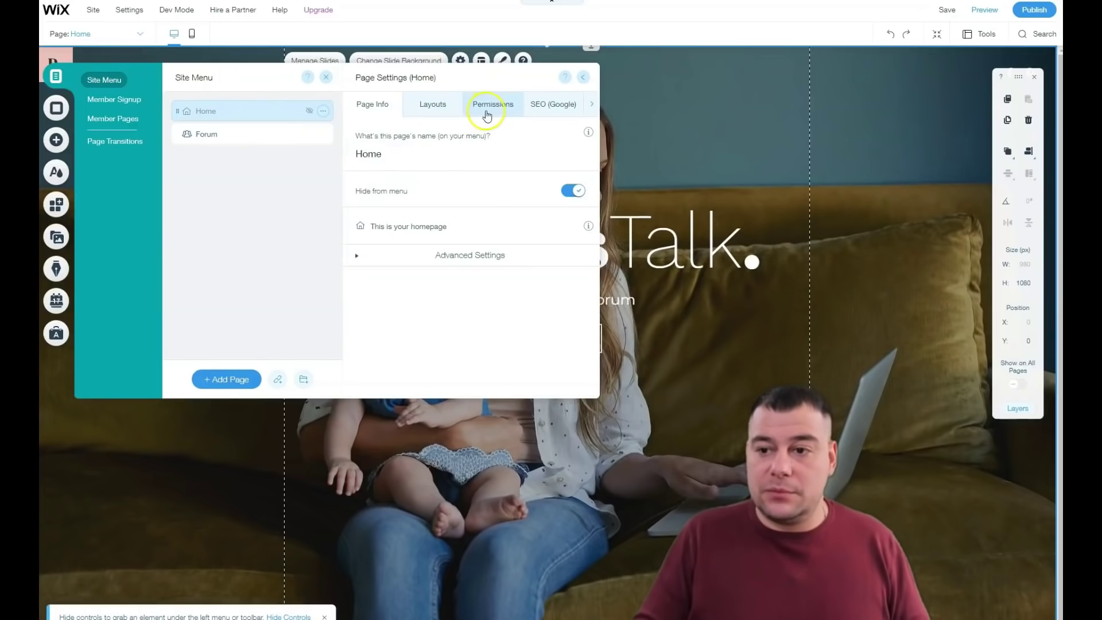
pyautogui.click(592, 104)
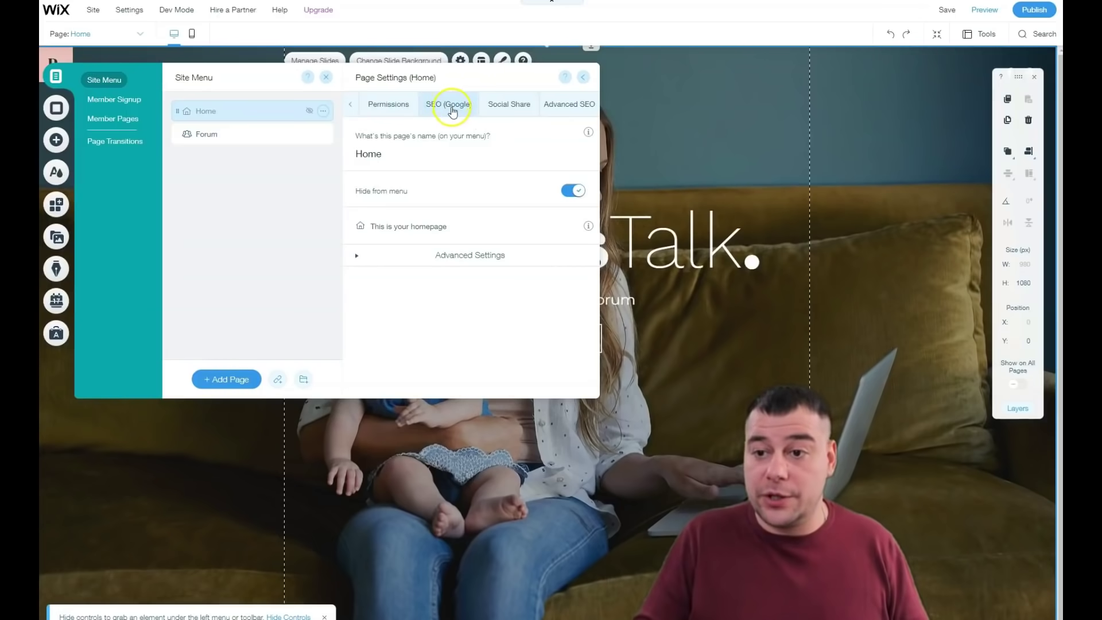
pyautogui.click(445, 108)
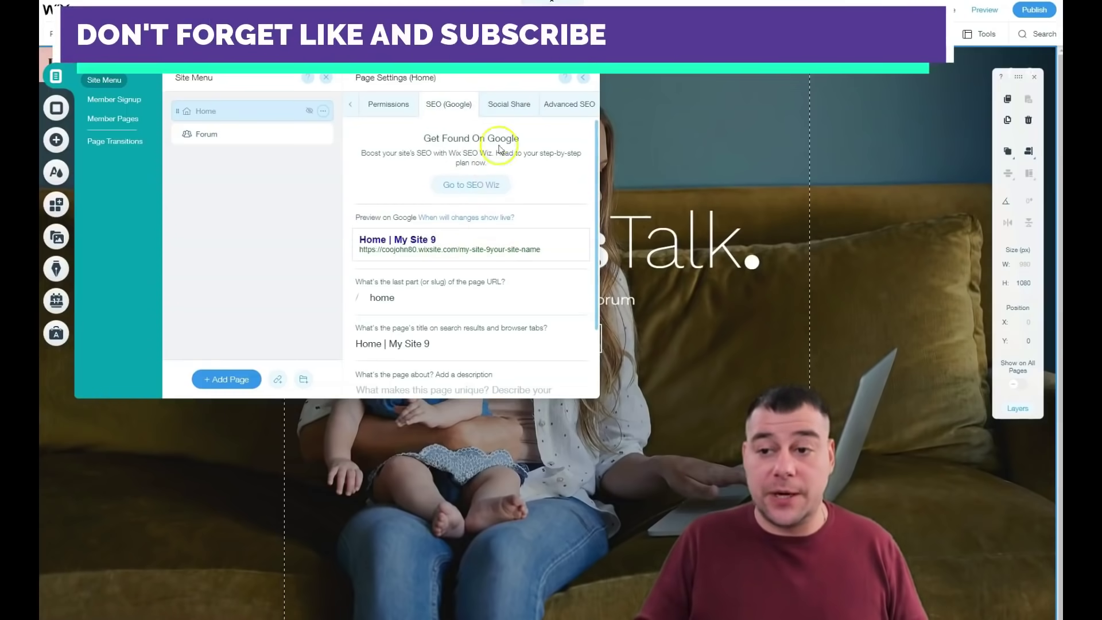
pyautogui.click(508, 105)
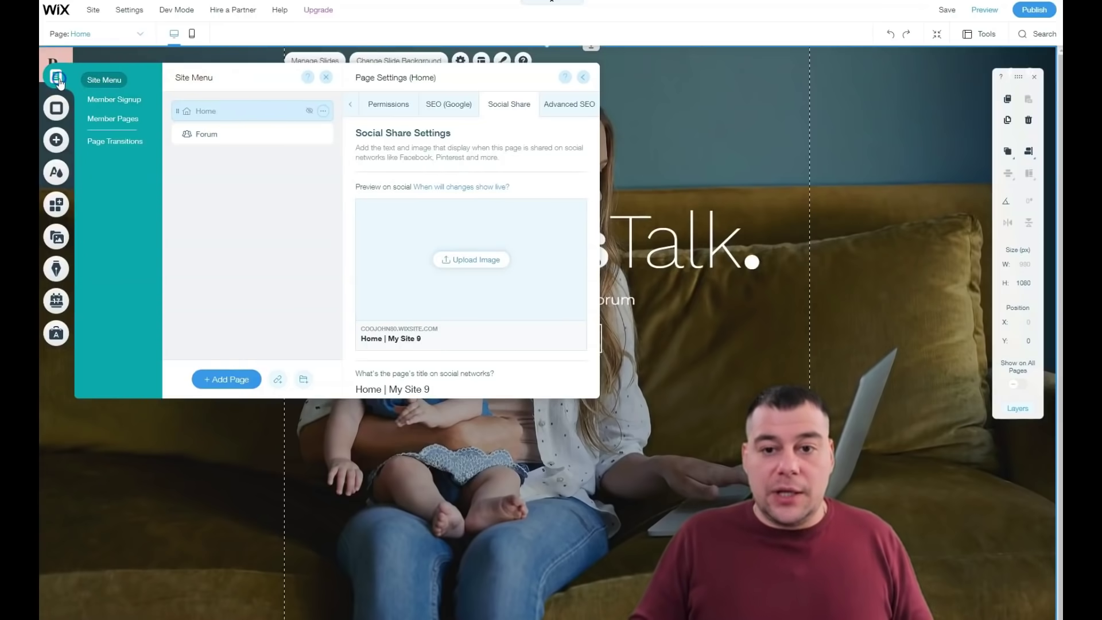
# Step: Close the page panels and give the page a plain grey #AAAAAA background colour
pyautogui.click(582, 82)
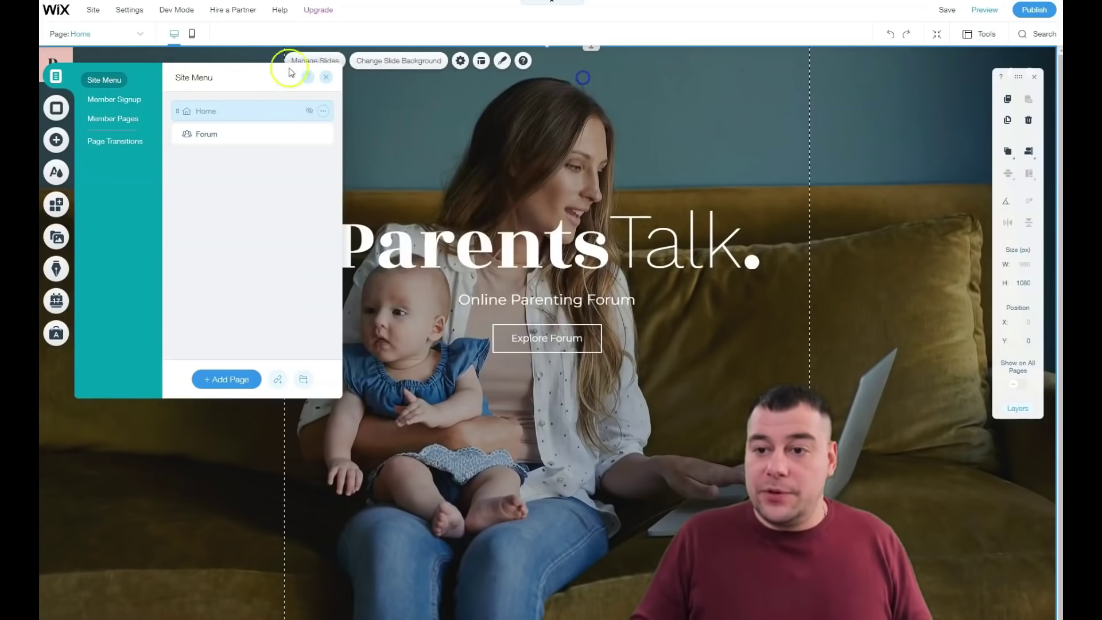
pyautogui.click(328, 78)
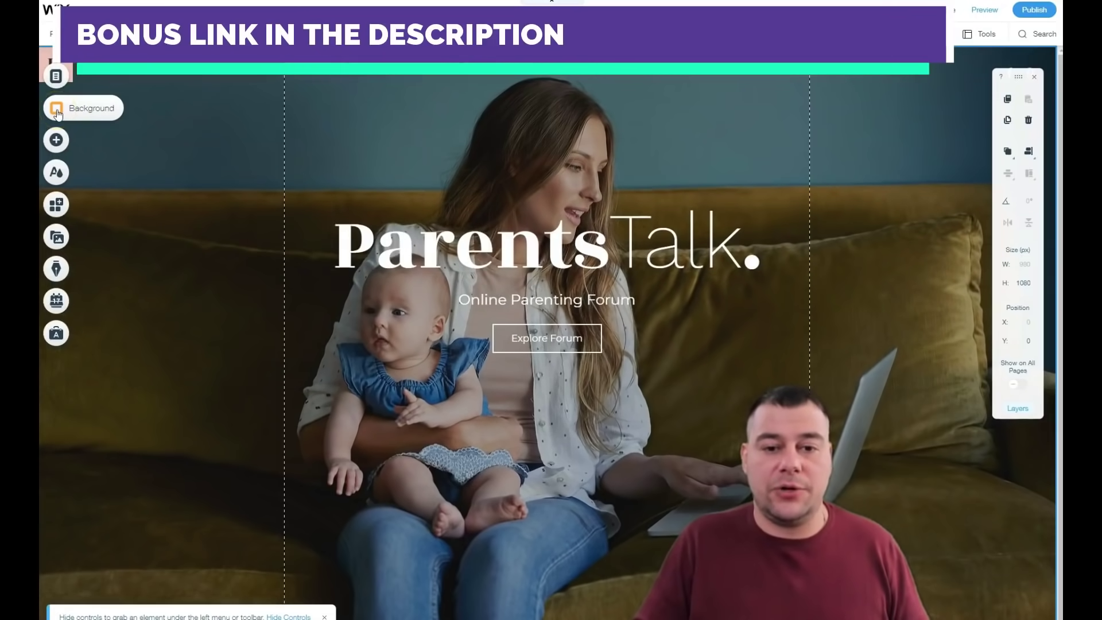
pyautogui.click(57, 110)
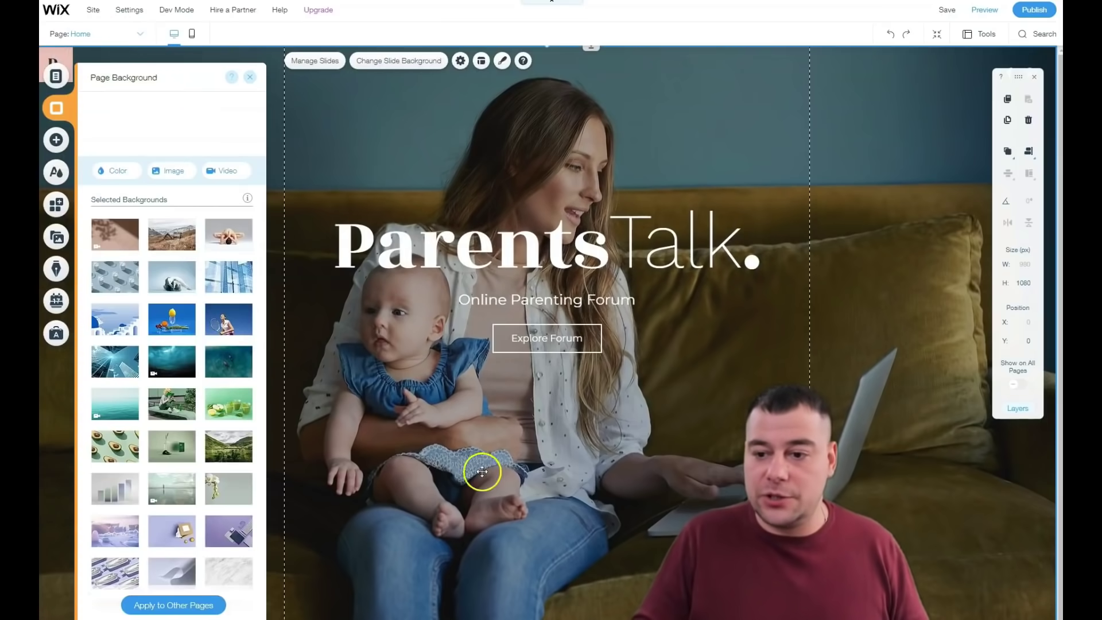
pyautogui.click(119, 171)
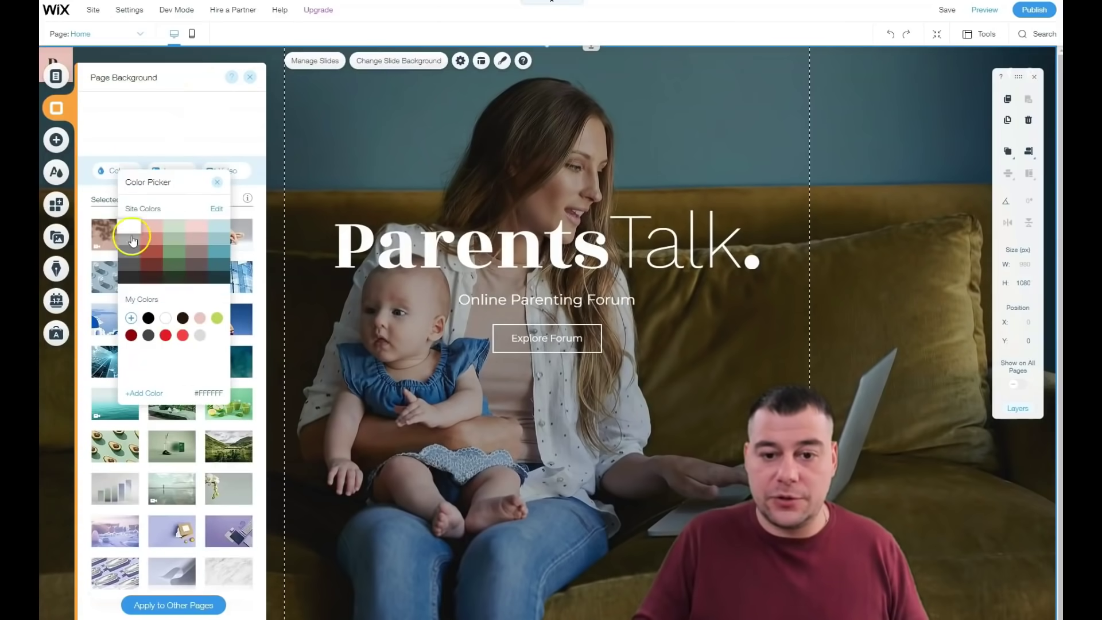
pyautogui.click(131, 241)
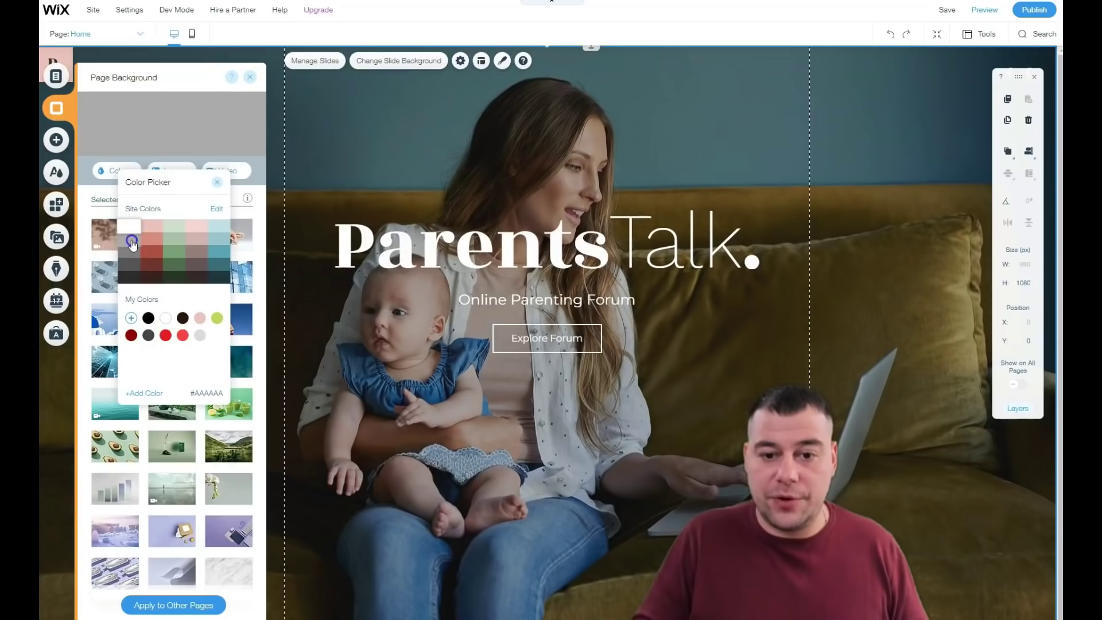
pyautogui.click(249, 79)
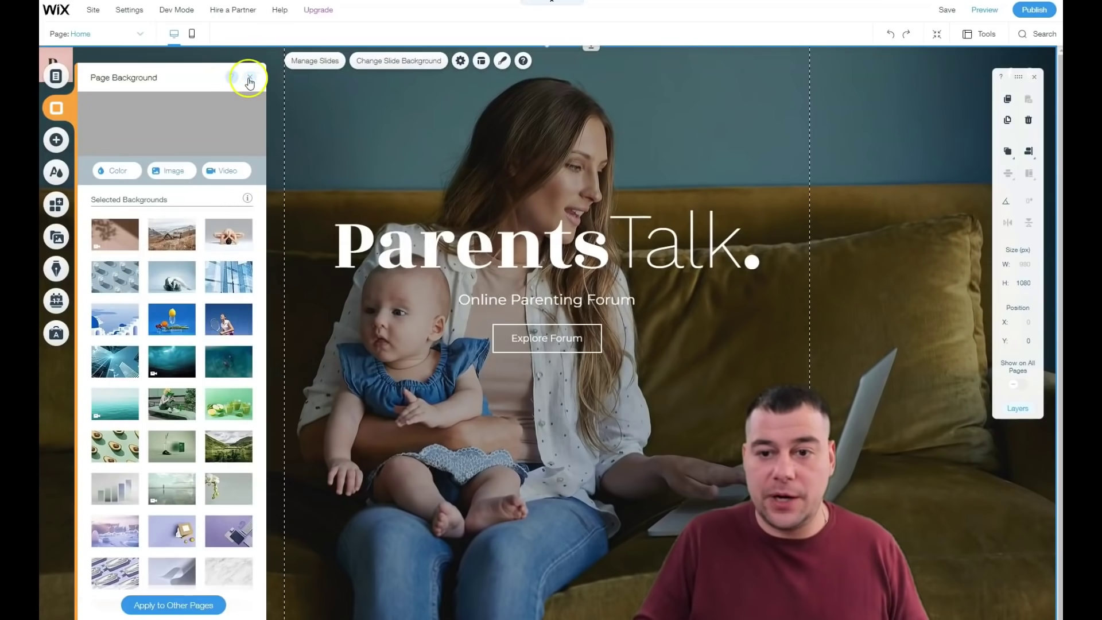
pyautogui.click(249, 79)
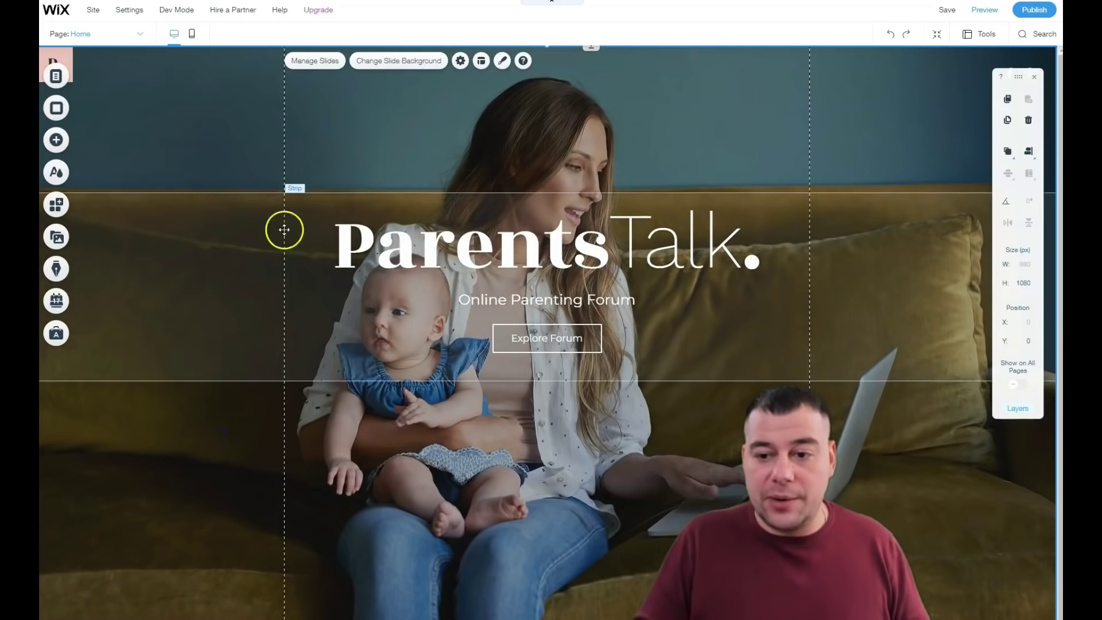
# Step: Change the heading strip's background from the photo to flat grey #AAAAAA
pyautogui.rightClick(218, 261)
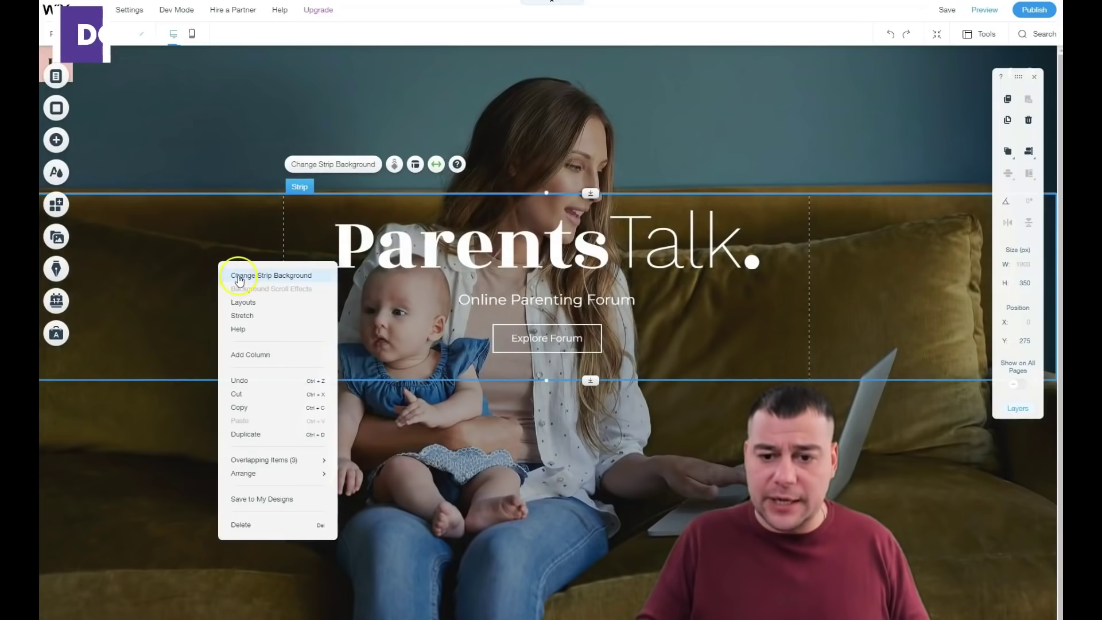
pyautogui.click(237, 276)
pyautogui.click(195, 224)
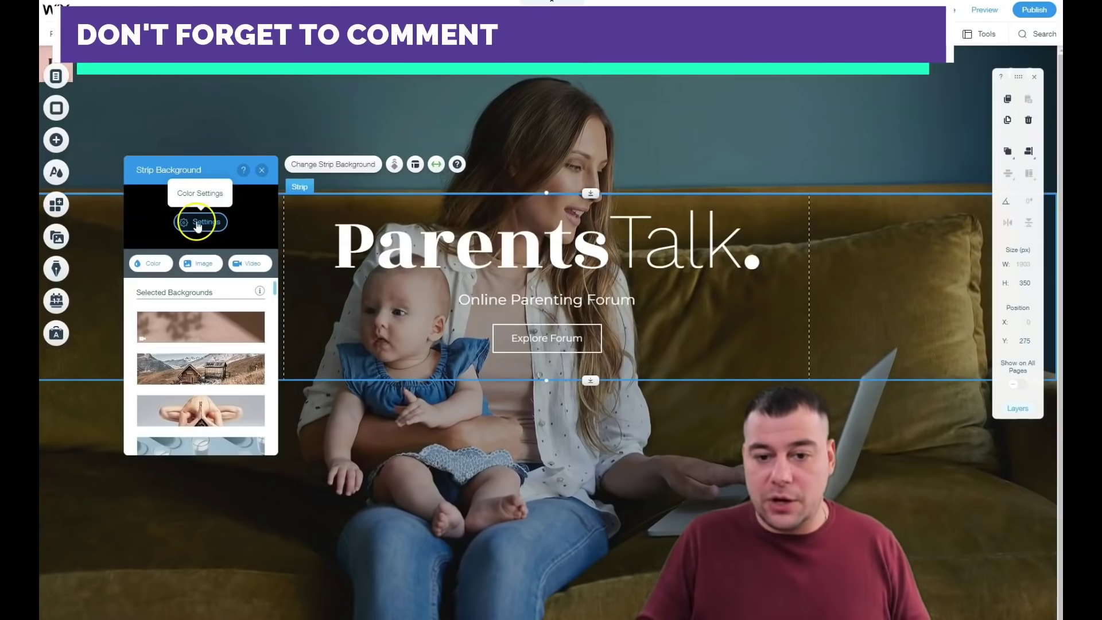
pyautogui.click(153, 263)
pyautogui.click(167, 340)
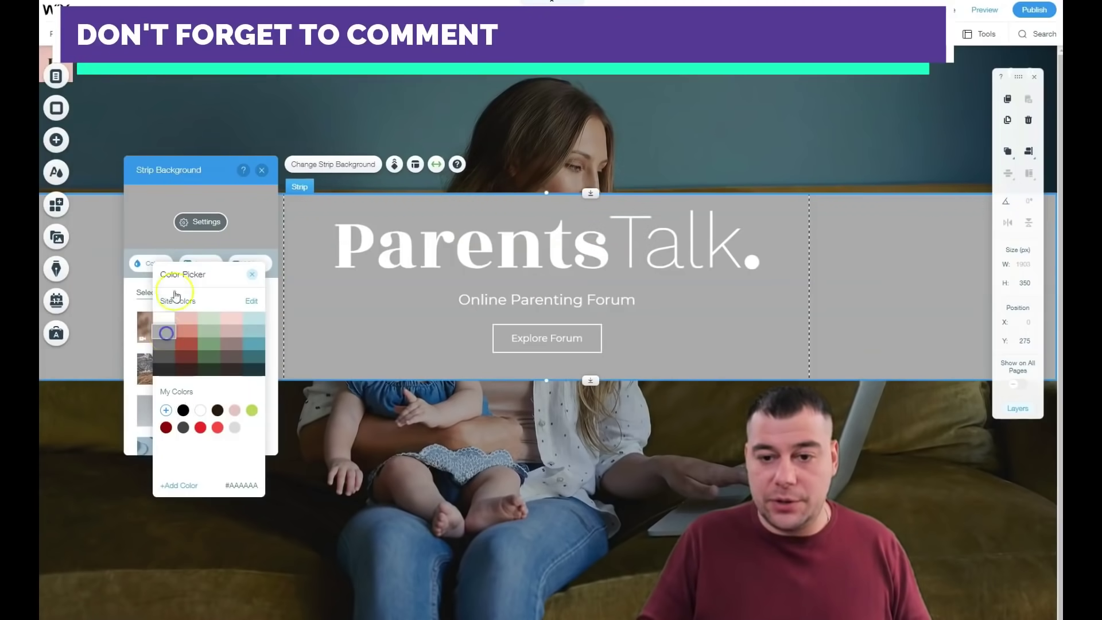
pyautogui.click(262, 170)
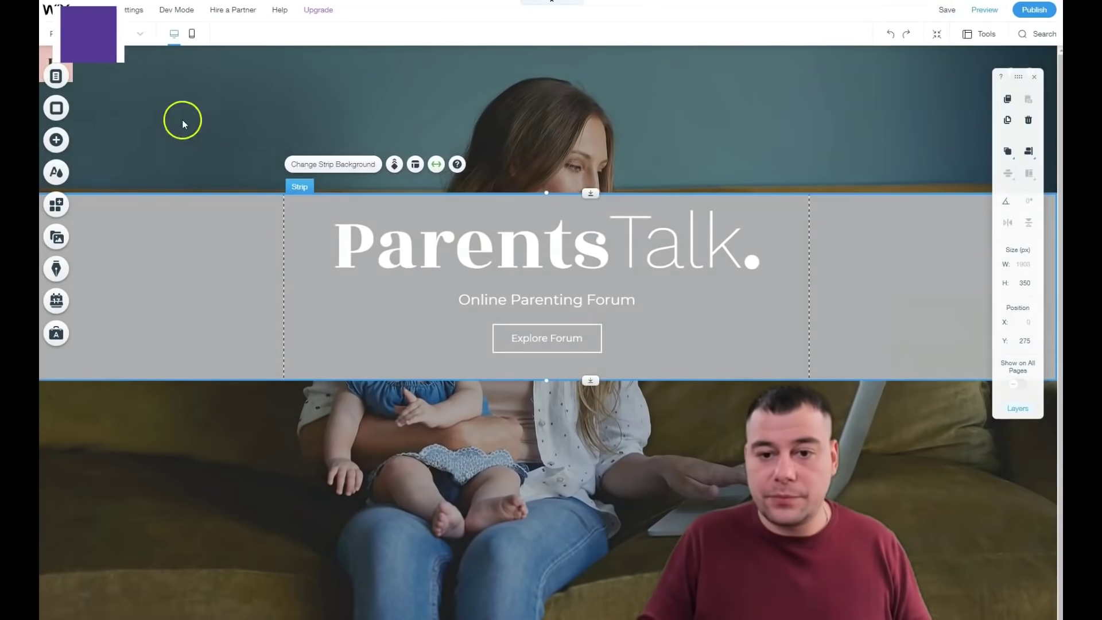
pyautogui.click(182, 118)
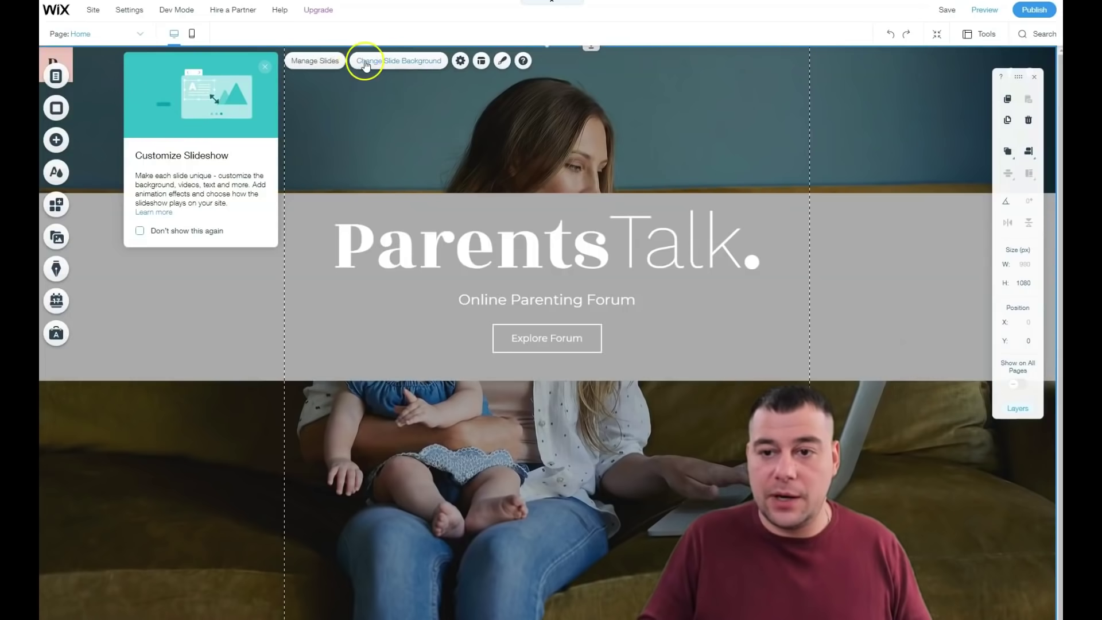
# Step: Lower the slide background image's opacity to 21
pyautogui.click(394, 64)
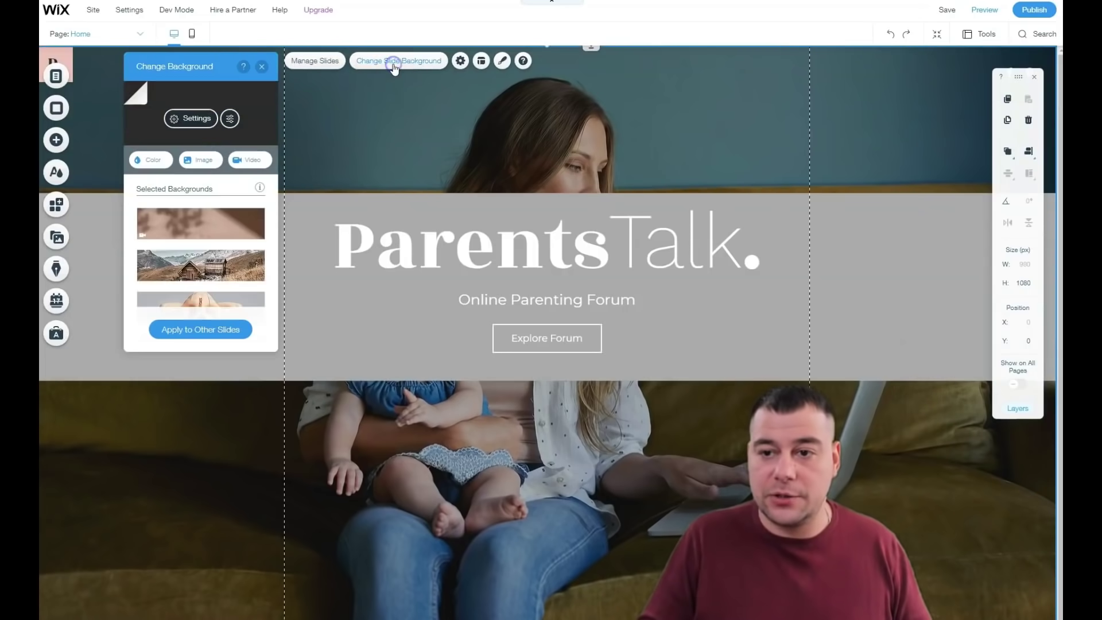
pyautogui.click(185, 119)
pyautogui.moveTo(197, 140)
pyautogui.mouseDown()
pyautogui.moveTo(159, 142)
pyautogui.moveTo(185, 139)
pyautogui.mouseUp()
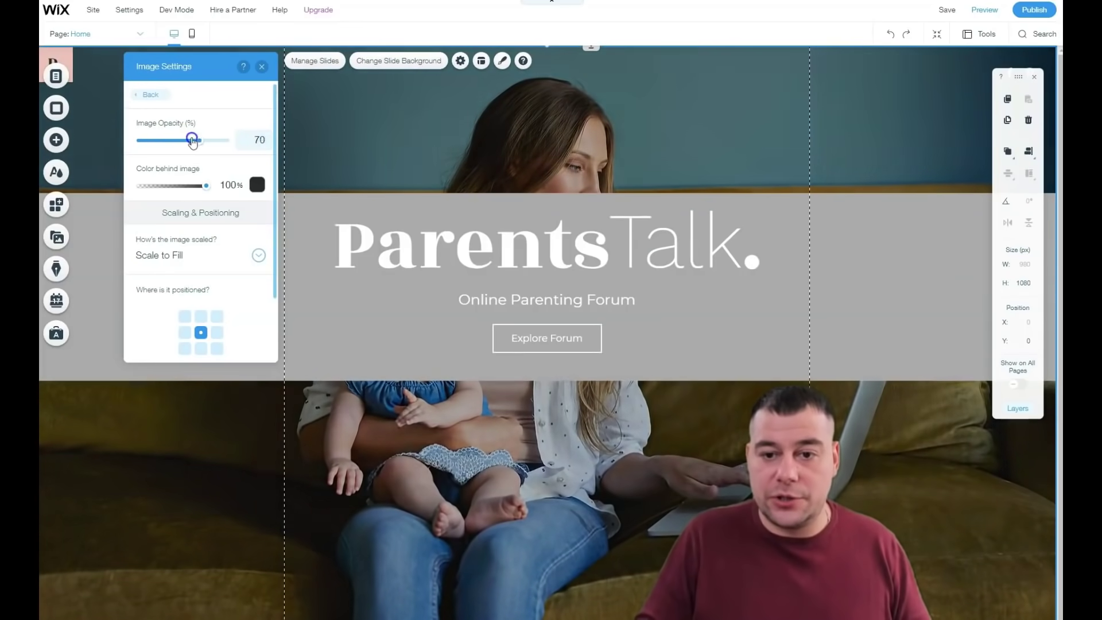
pyautogui.moveTo(206, 193)
pyautogui.mouseDown()
pyautogui.moveTo(182, 189)
pyautogui.moveTo(210, 191)
pyautogui.mouseUp()
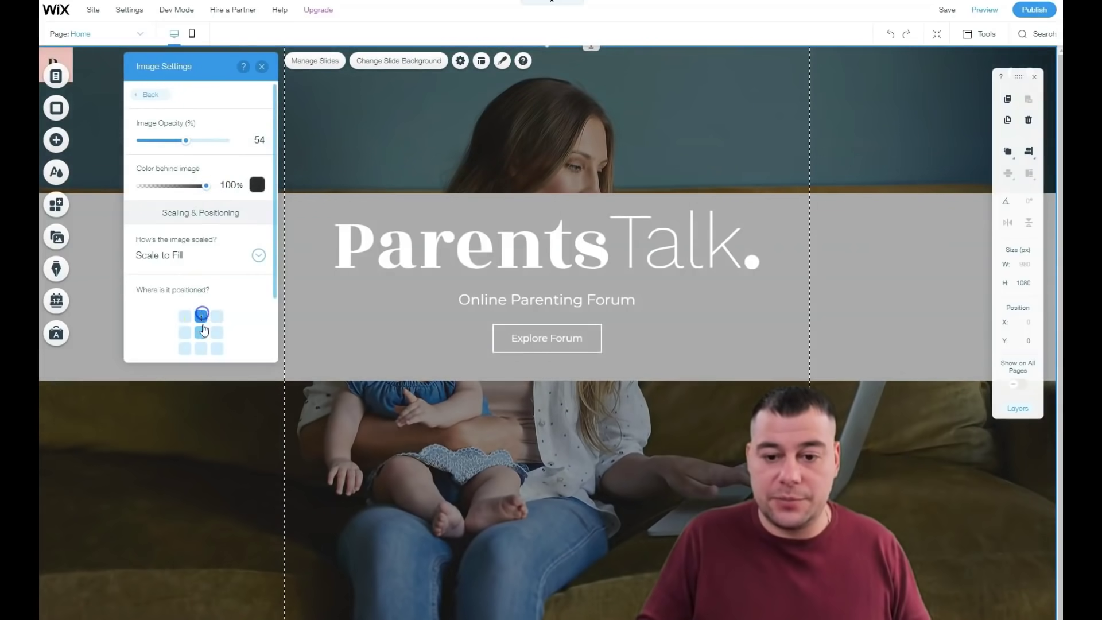
pyautogui.click(261, 68)
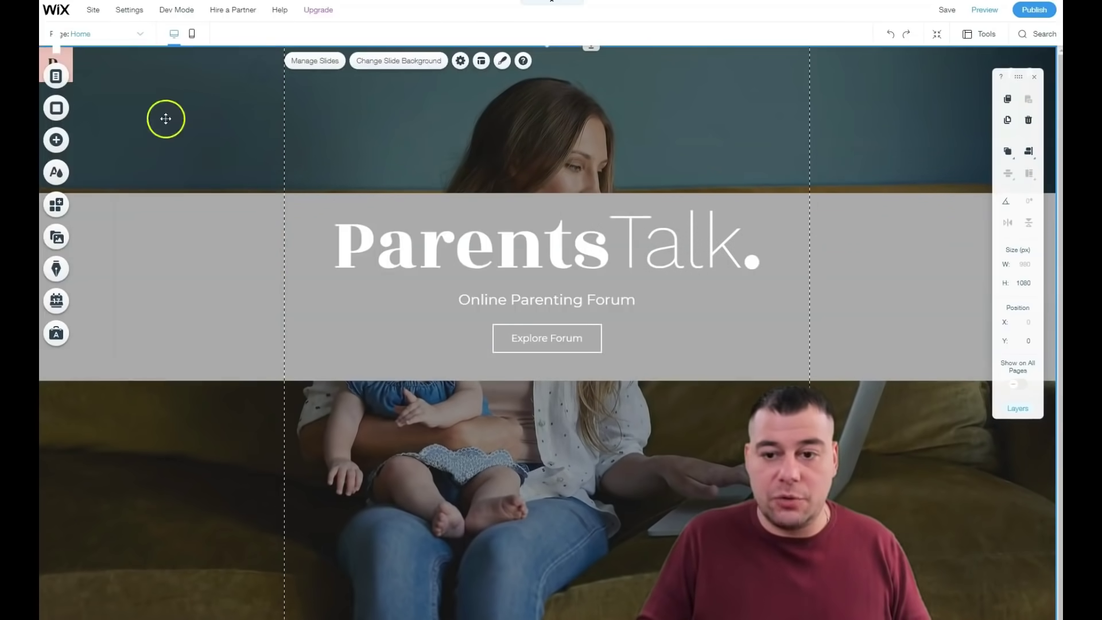
# Step: Replace the slide background with a 'fitness' stock photo of women using medicine balls
pyautogui.rightClick(165, 109)
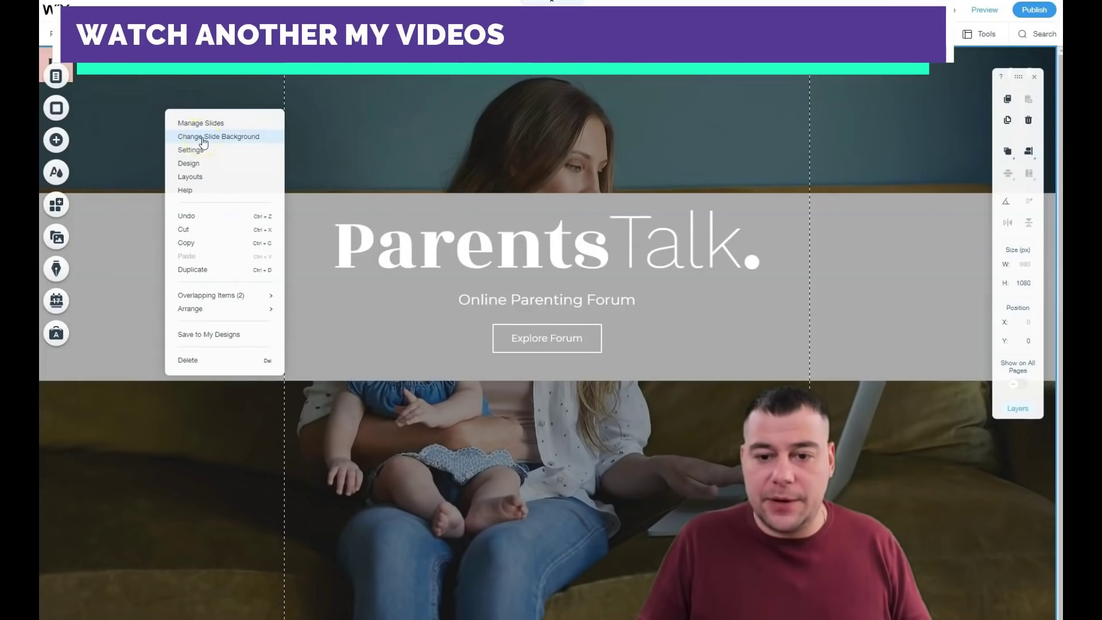
pyautogui.click(204, 138)
pyautogui.click(196, 161)
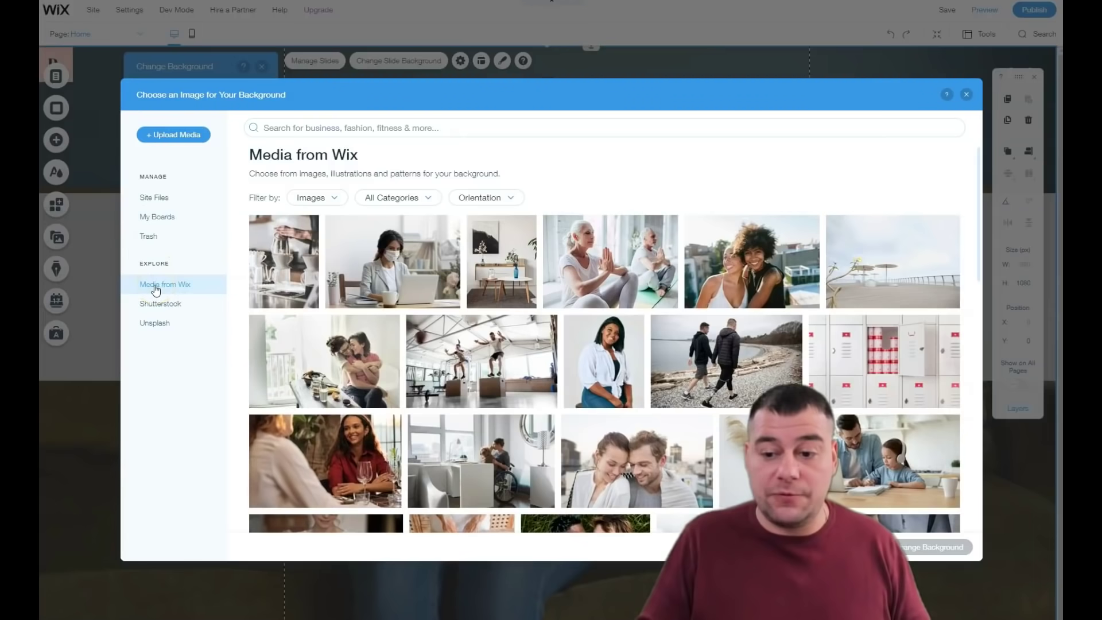
pyautogui.click(455, 129)
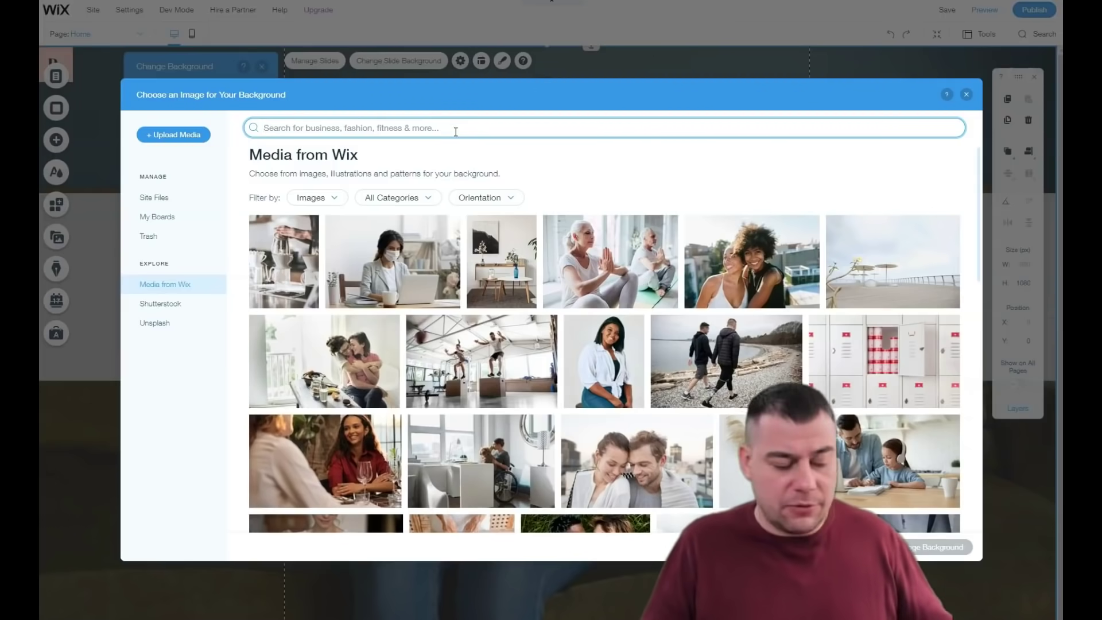
pyautogui.write('fitness')
pyautogui.press('Return')
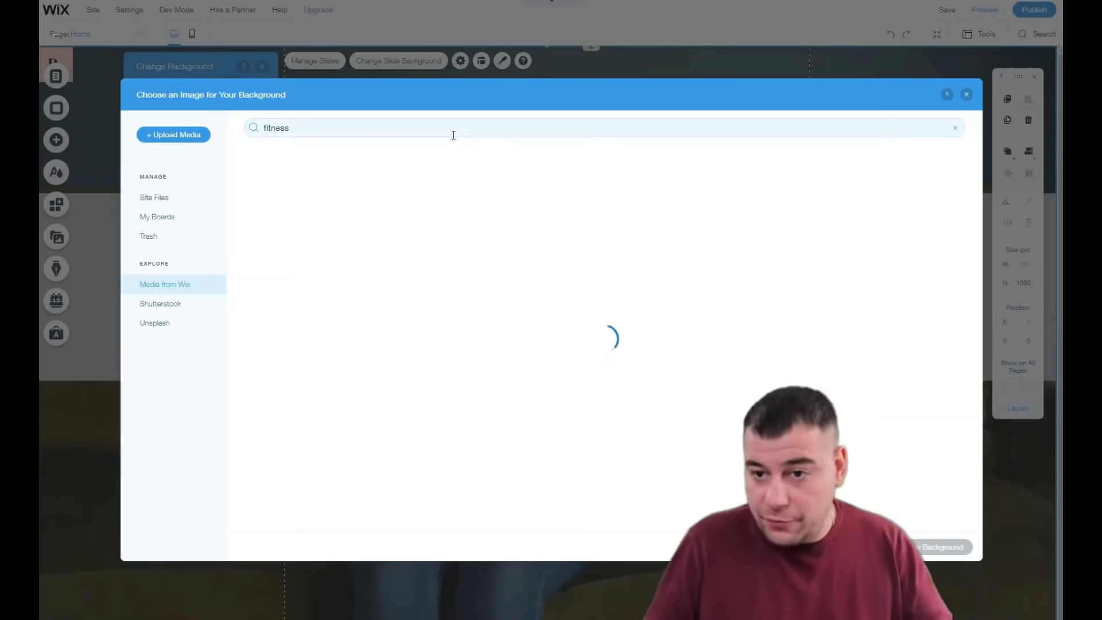
pyautogui.click(445, 162)
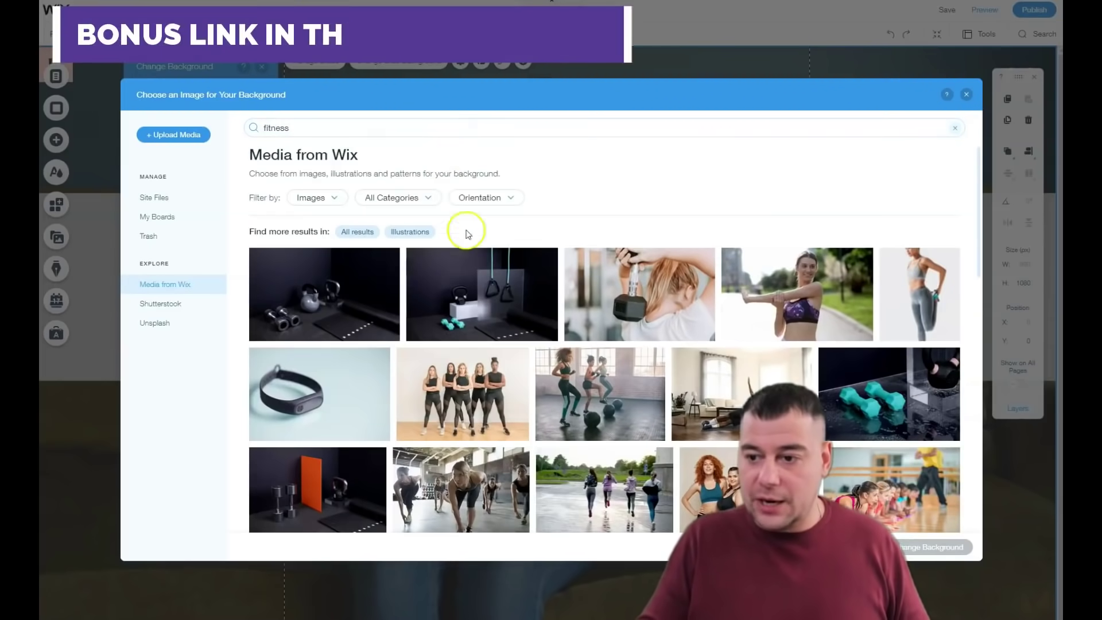
pyautogui.click(618, 396)
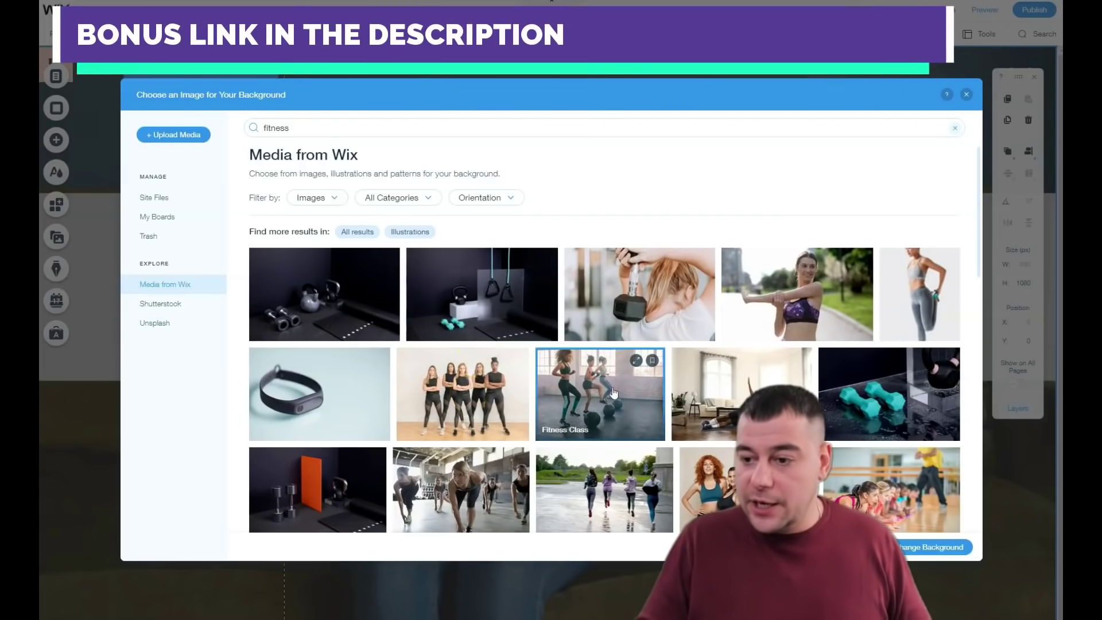
pyautogui.click(914, 552)
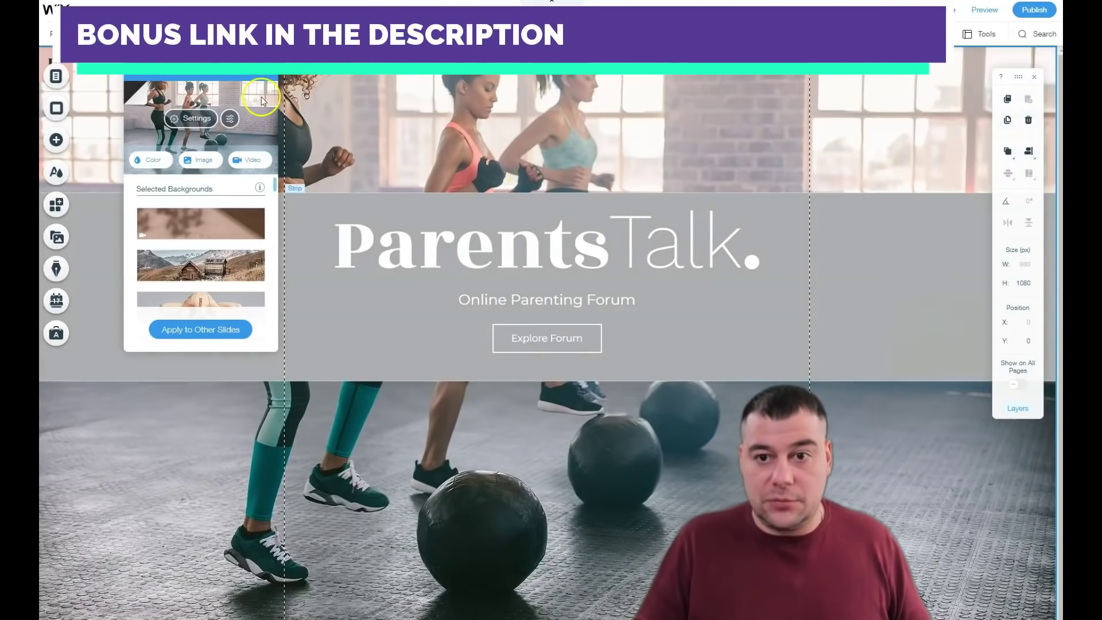
pyautogui.click(330, 223)
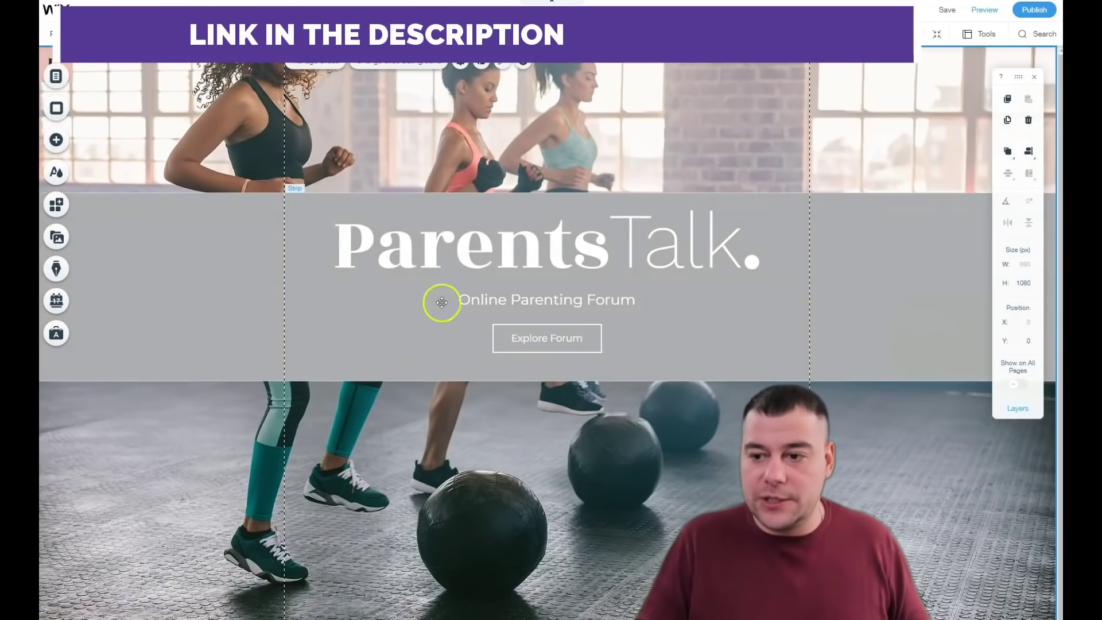
pyautogui.click(317, 332)
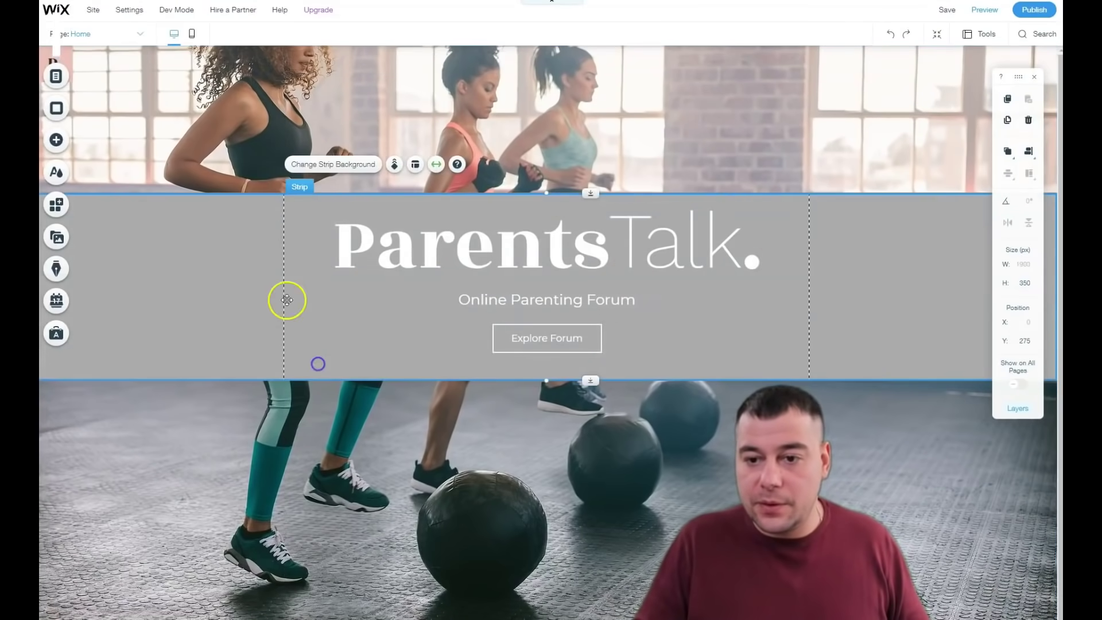
# Step: Browse the Add panel's text, gallery and strip template categories
pyautogui.click(57, 140)
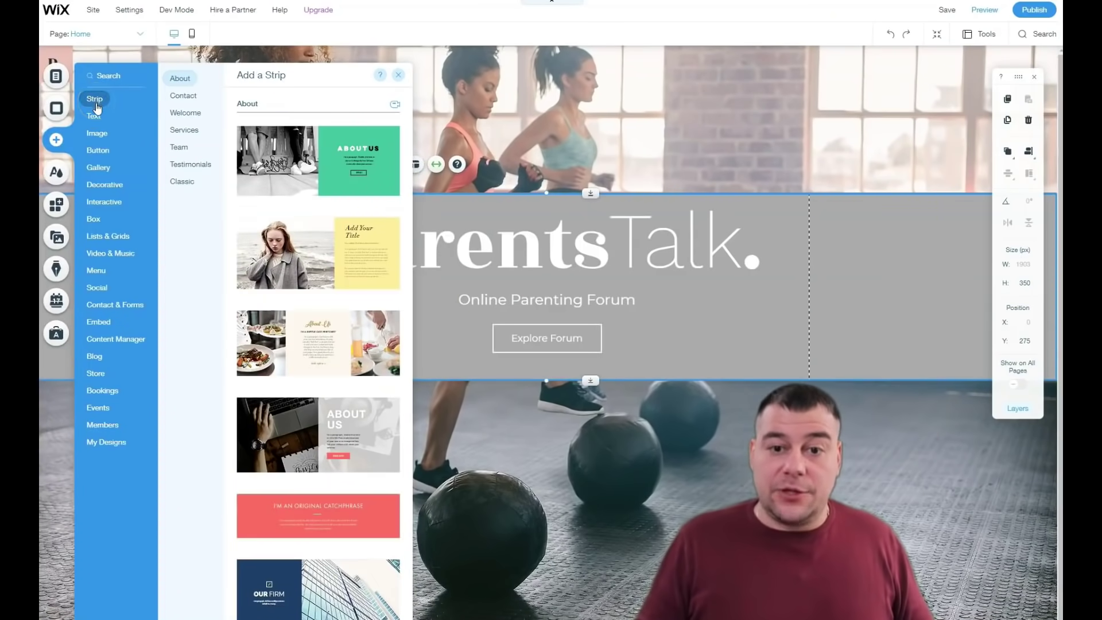
pyautogui.click(95, 116)
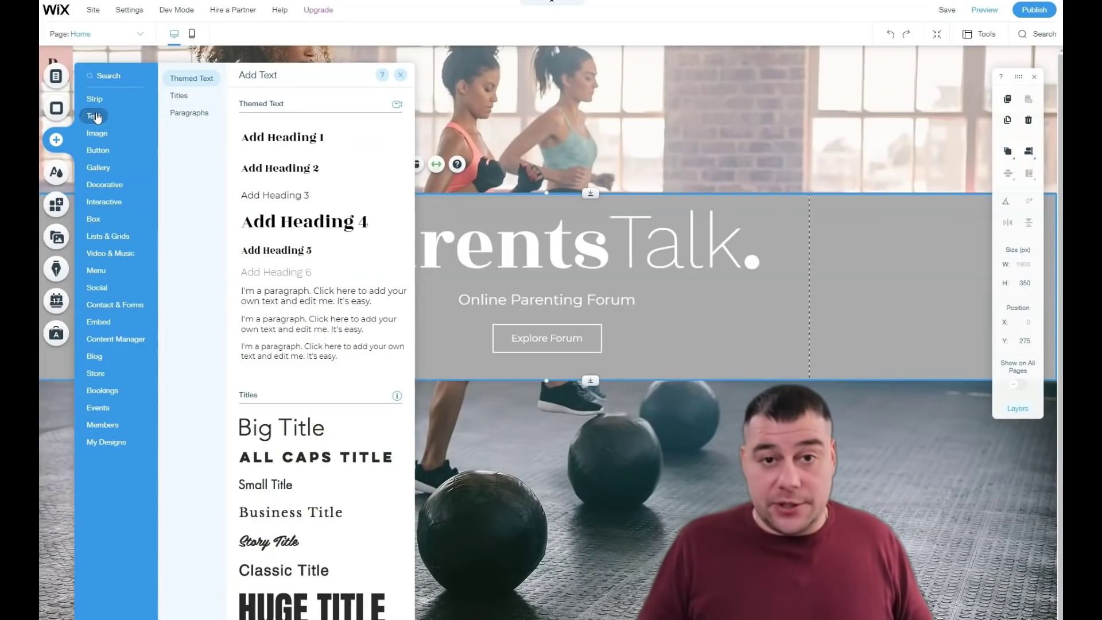
pyautogui.click(96, 167)
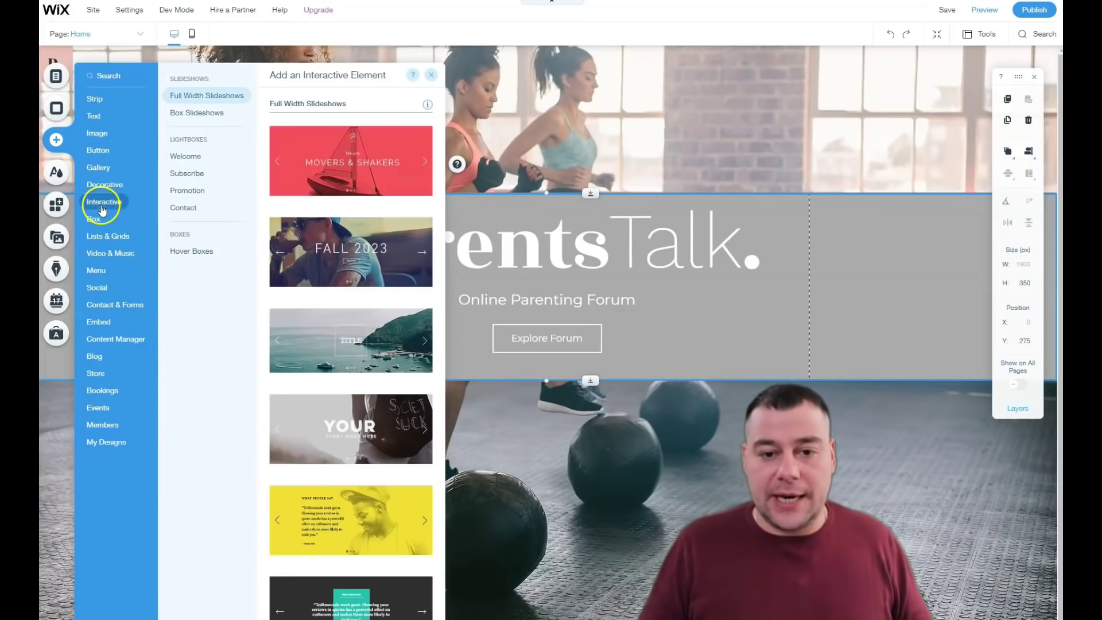
pyautogui.moveTo(95, 99)
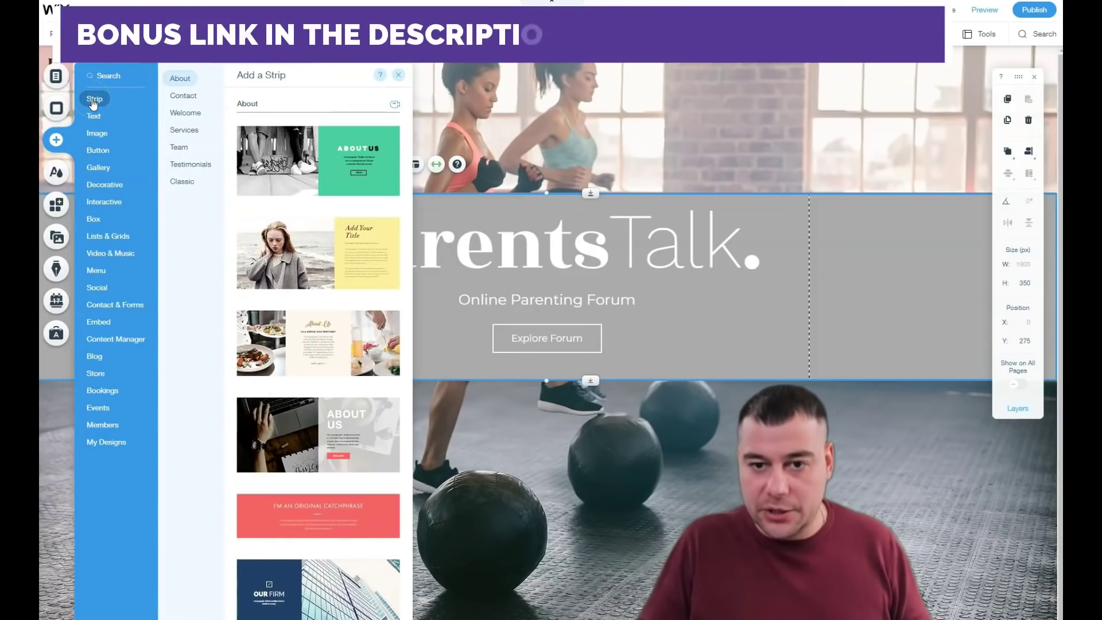
pyautogui.click(94, 102)
pyautogui.click(188, 82)
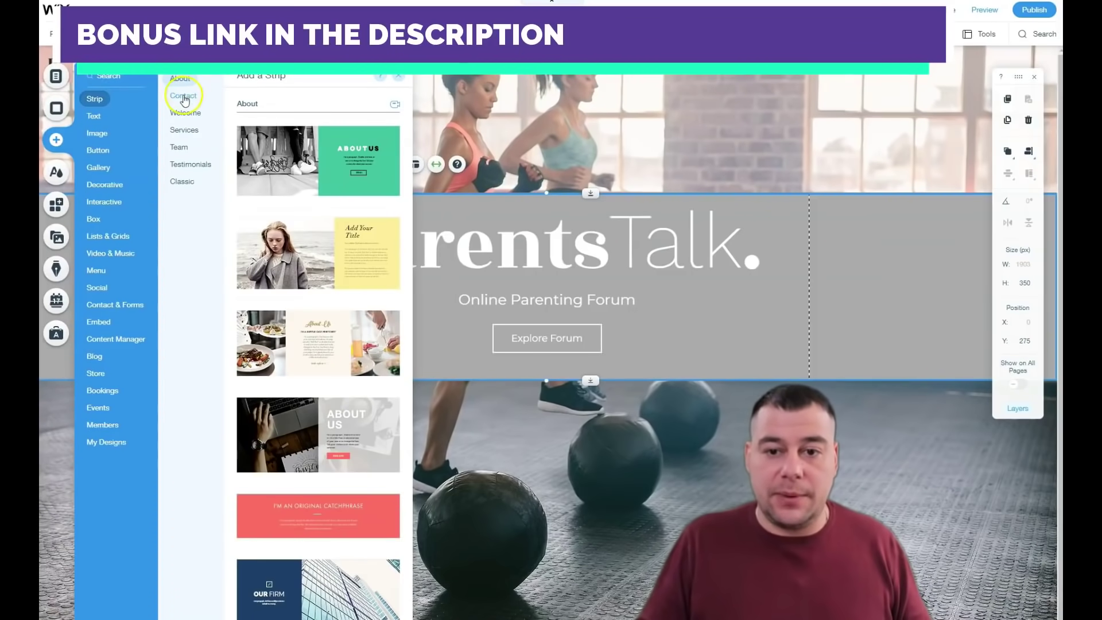
pyautogui.click(181, 130)
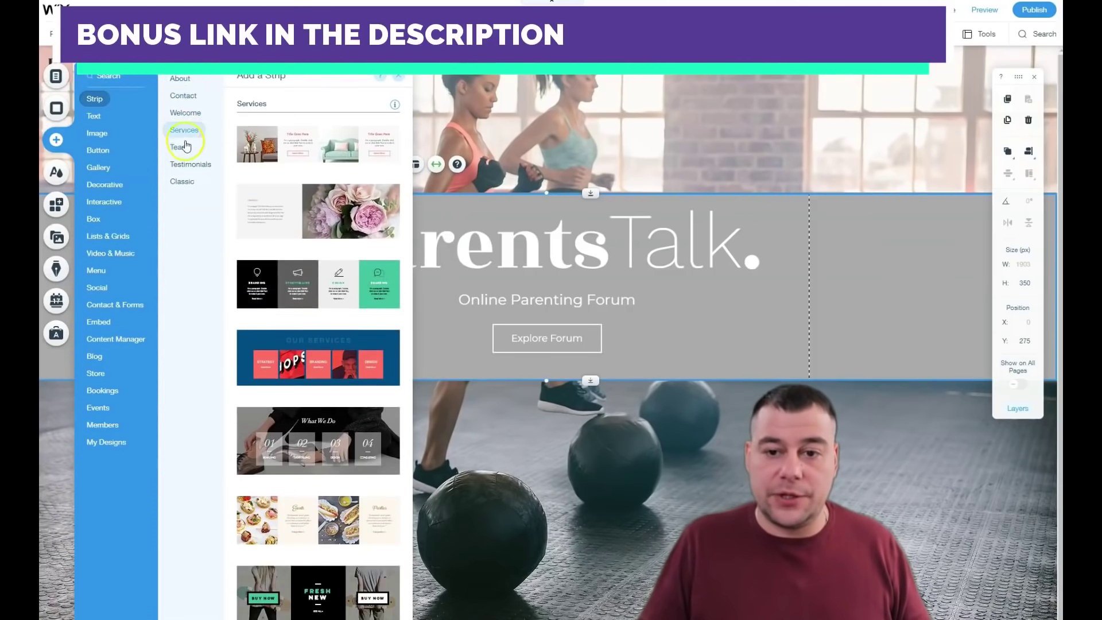
pyautogui.click(184, 149)
pyautogui.click(187, 165)
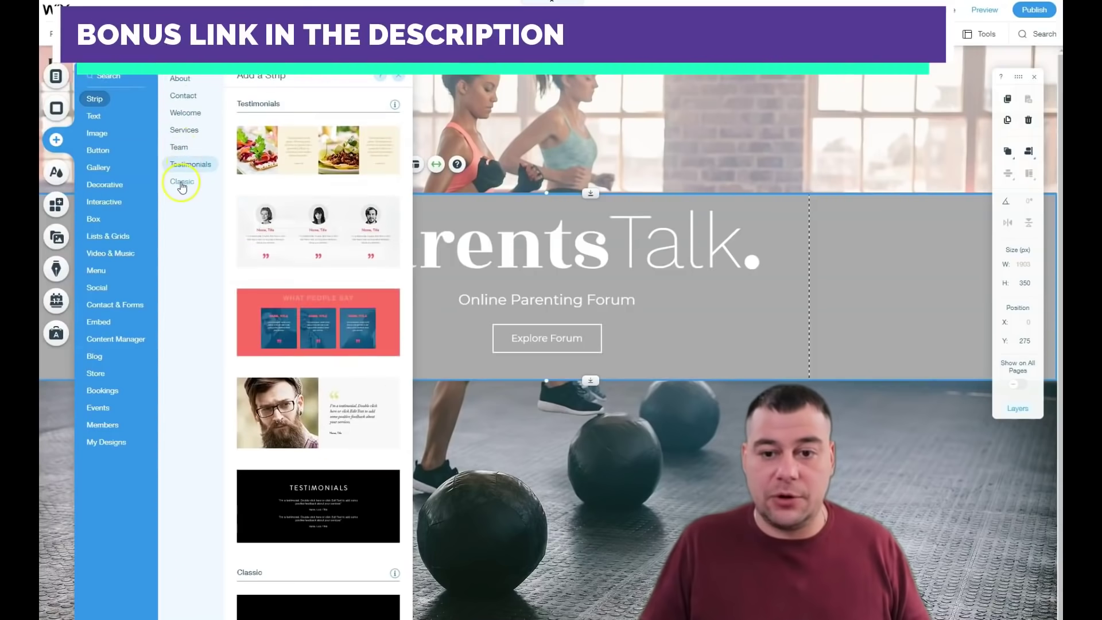
pyautogui.click(181, 185)
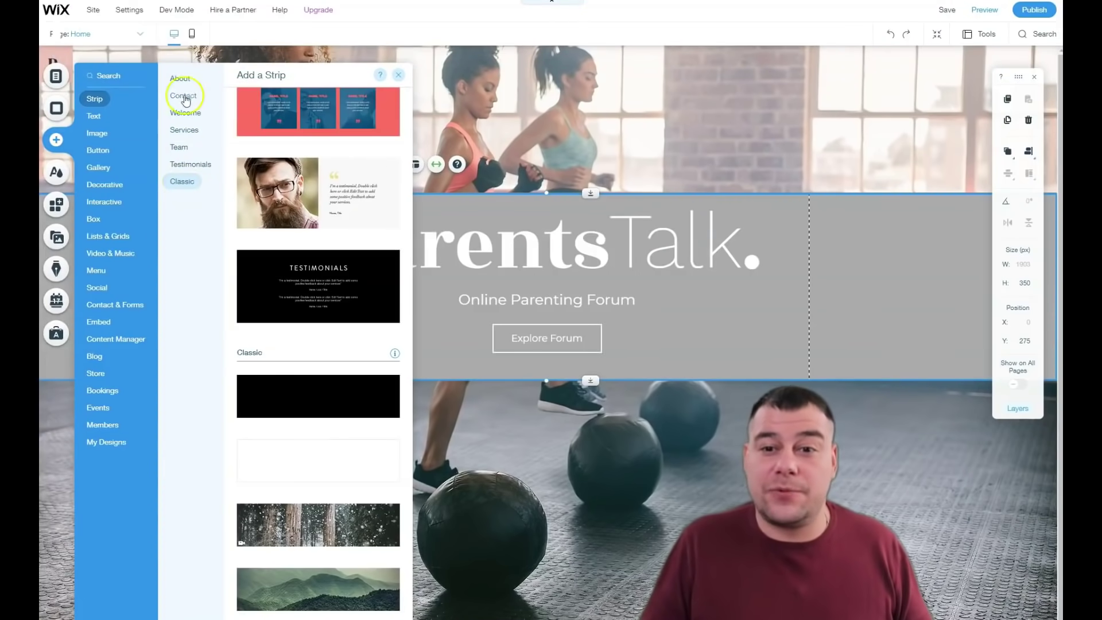
# Step: Compare more strip categories and add the YOUR BRAND welcome strip
pyautogui.click(186, 82)
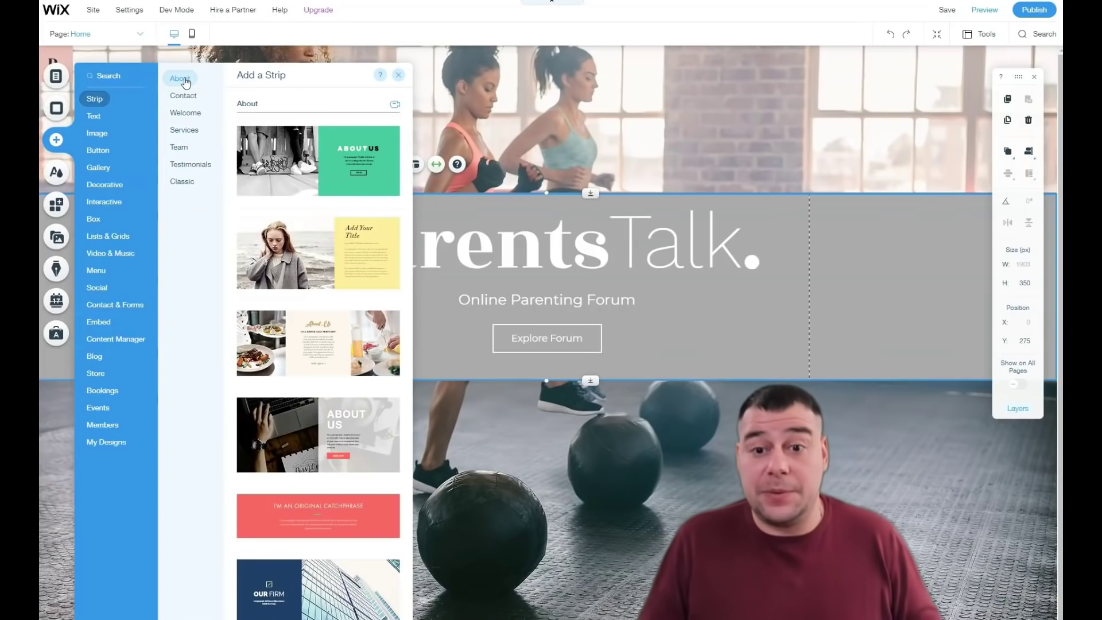
pyautogui.click(185, 95)
pyautogui.click(185, 132)
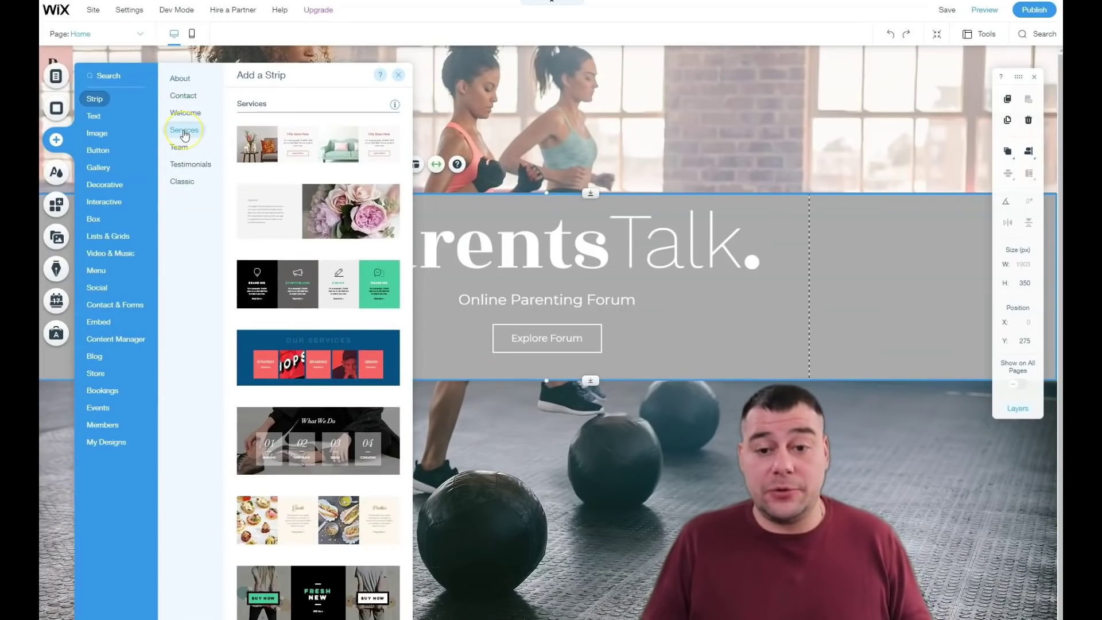
pyautogui.click(177, 148)
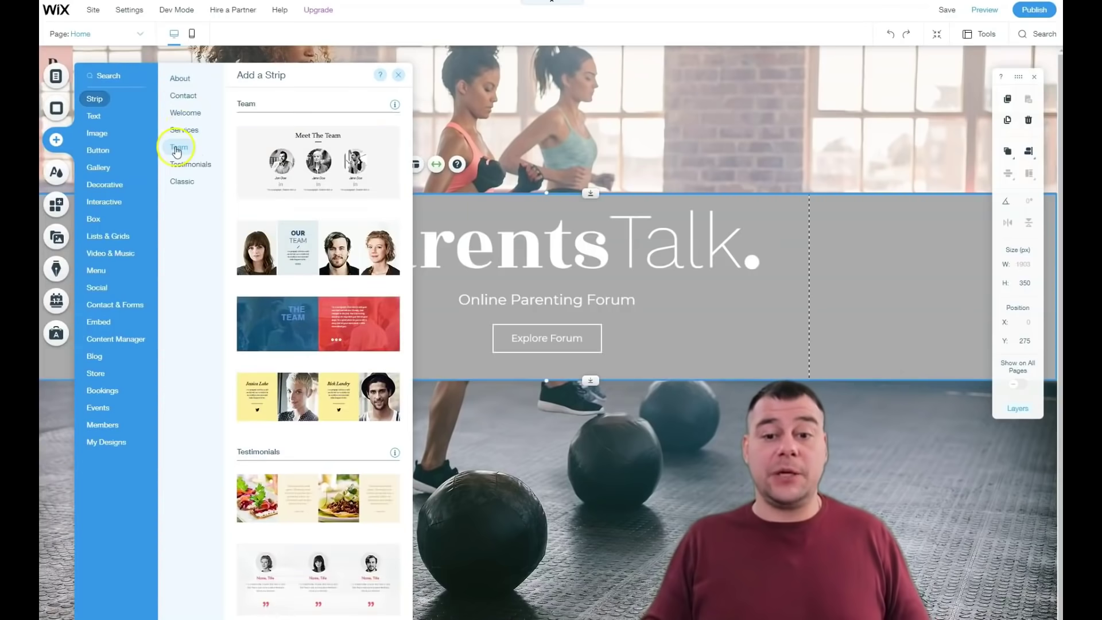
pyautogui.click(186, 165)
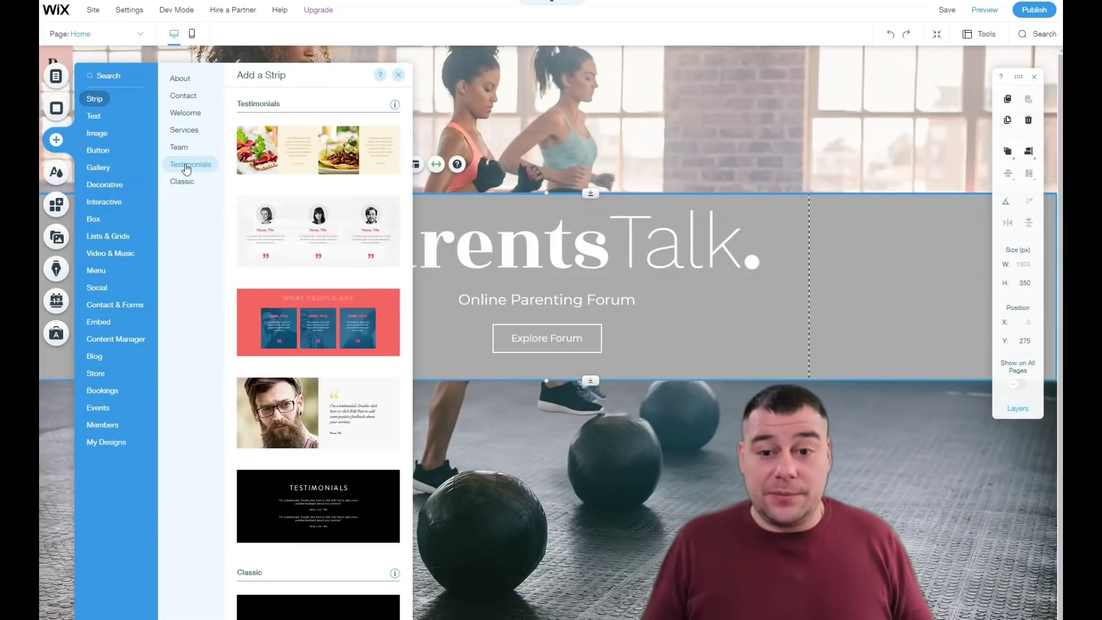
pyautogui.click(149, 94)
pyautogui.click(184, 95)
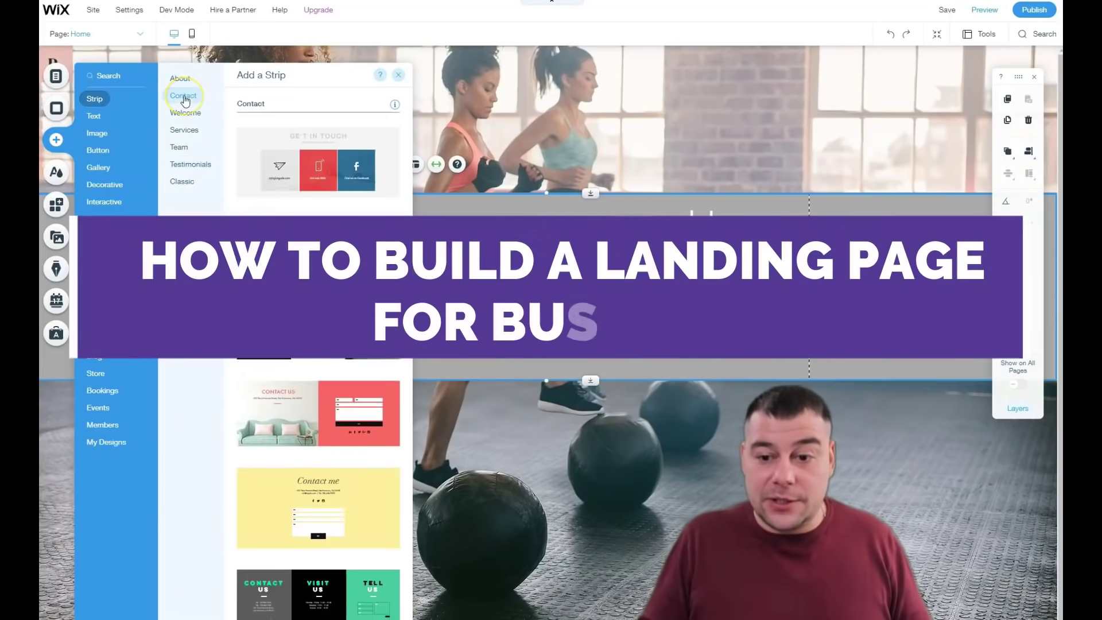
pyautogui.click(185, 113)
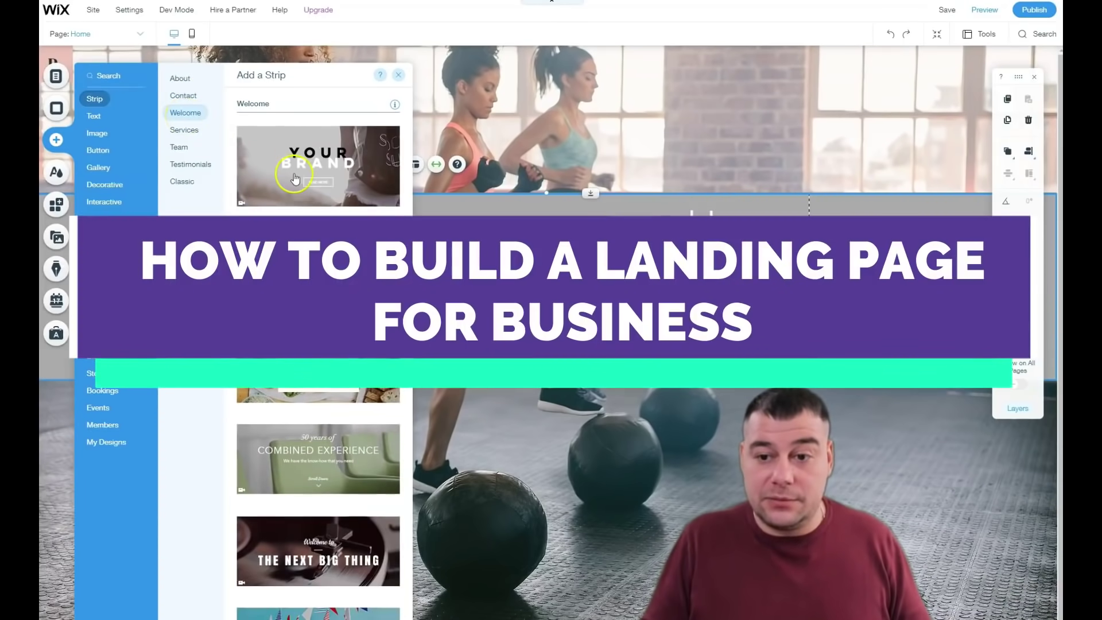
pyautogui.click(295, 179)
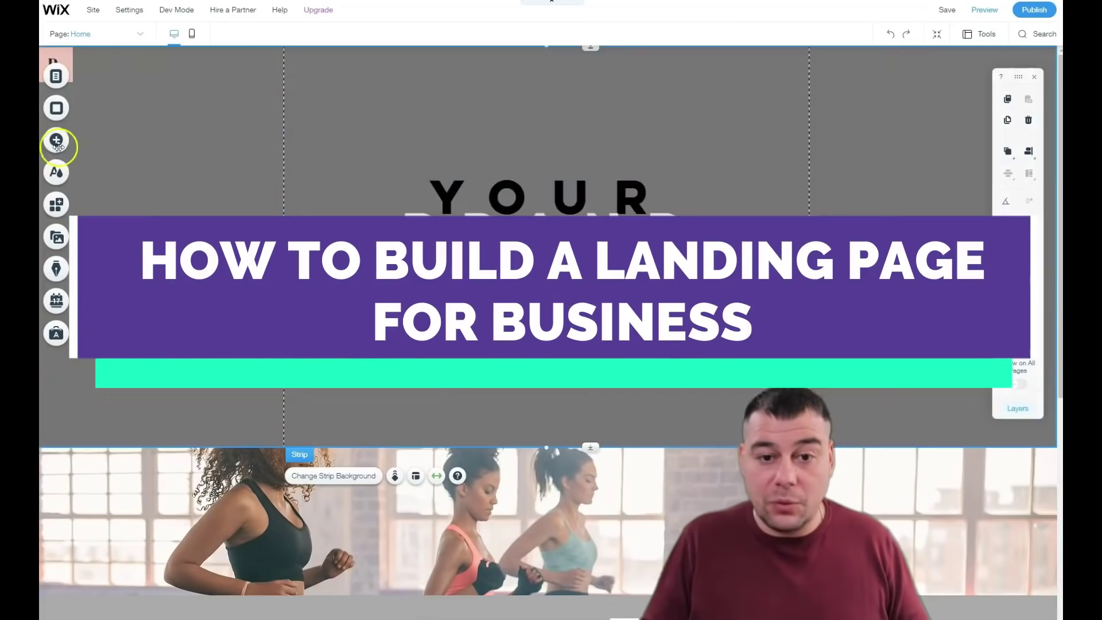
# Step: Add the three-person Testimonials strip below the hero
pyautogui.click(56, 140)
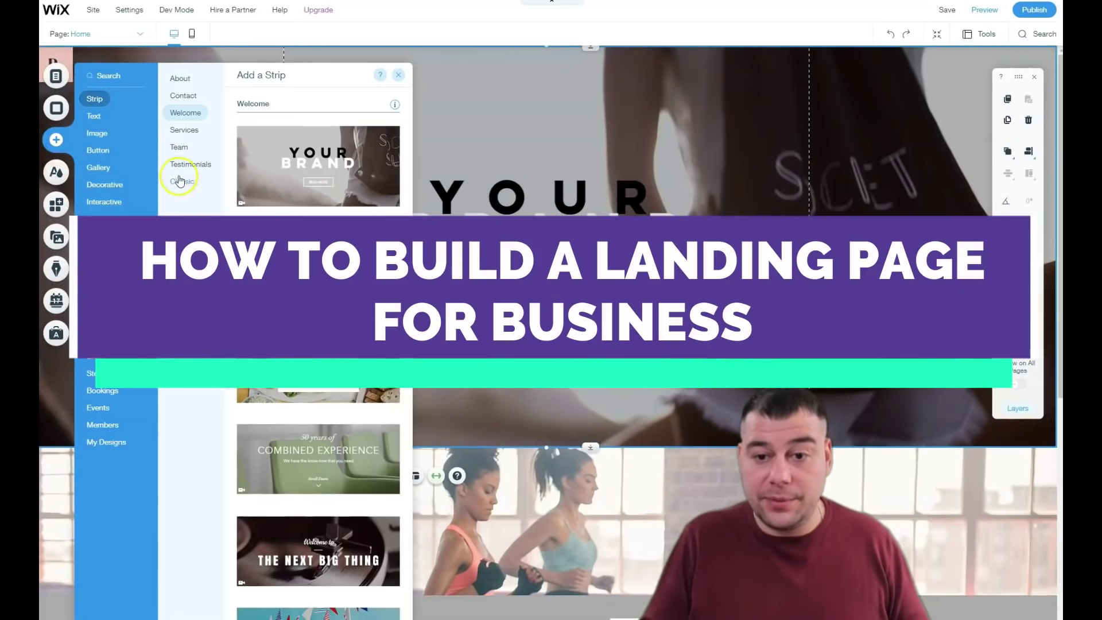
pyautogui.click(185, 167)
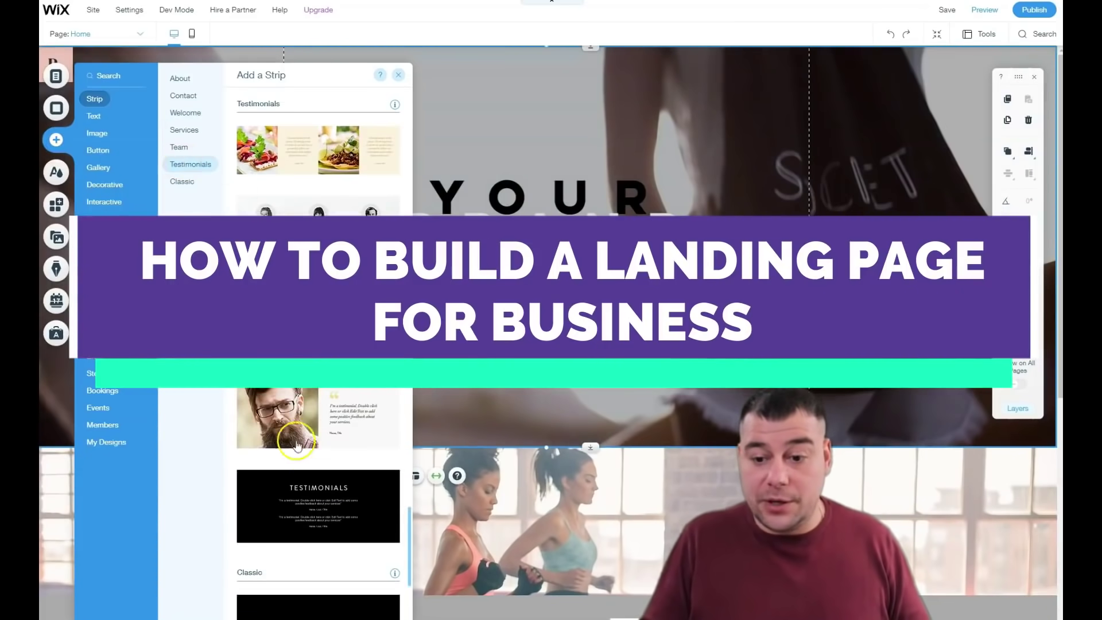
pyautogui.click(318, 241)
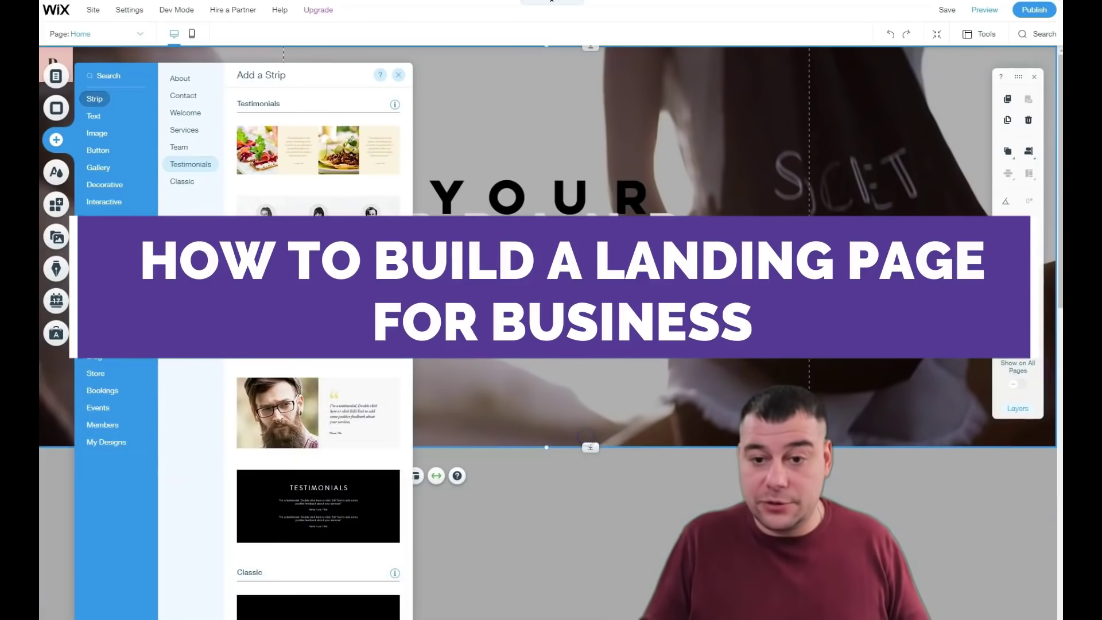
pyautogui.click(56, 139)
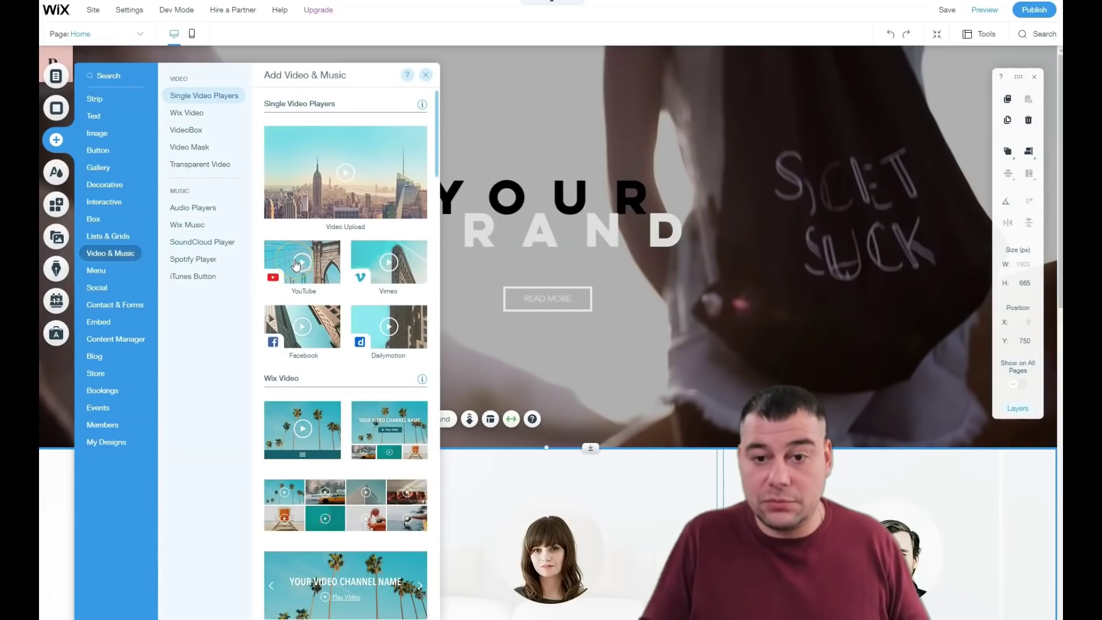
# Step: Place a VideoBox on the page, then delete it
pyautogui.click(186, 129)
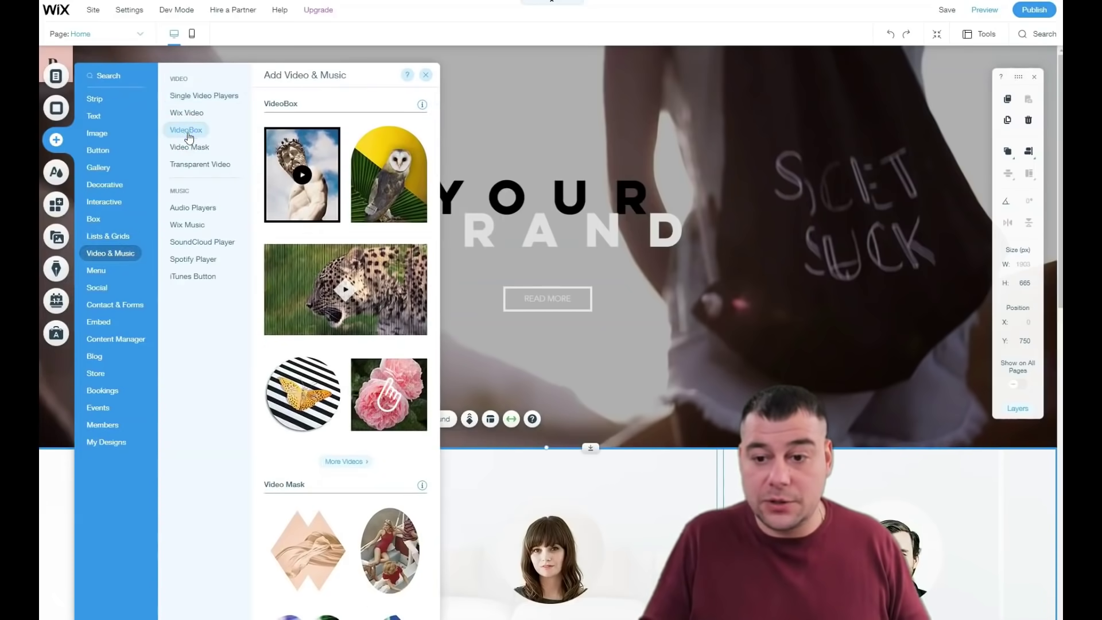
pyautogui.click(453, 447)
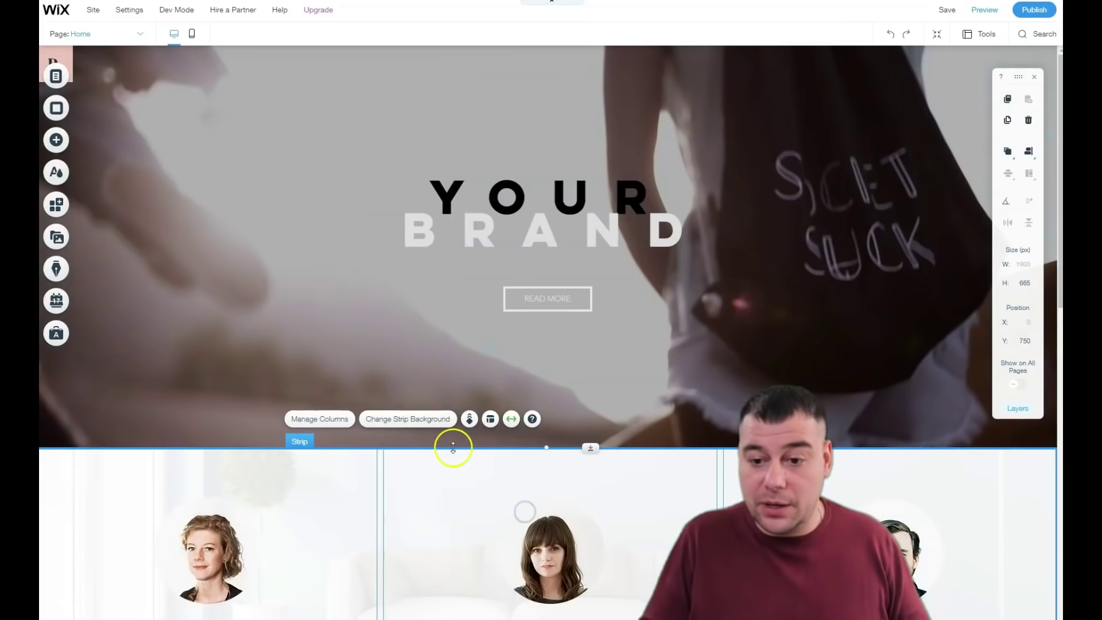
pyautogui.rightClick(499, 488)
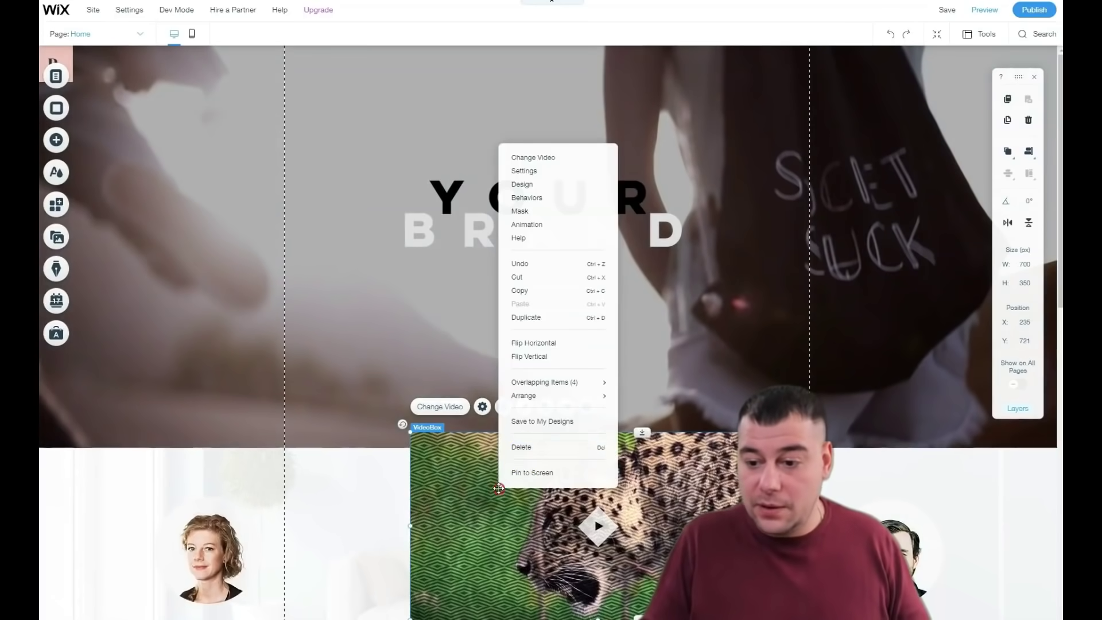
pyautogui.click(526, 449)
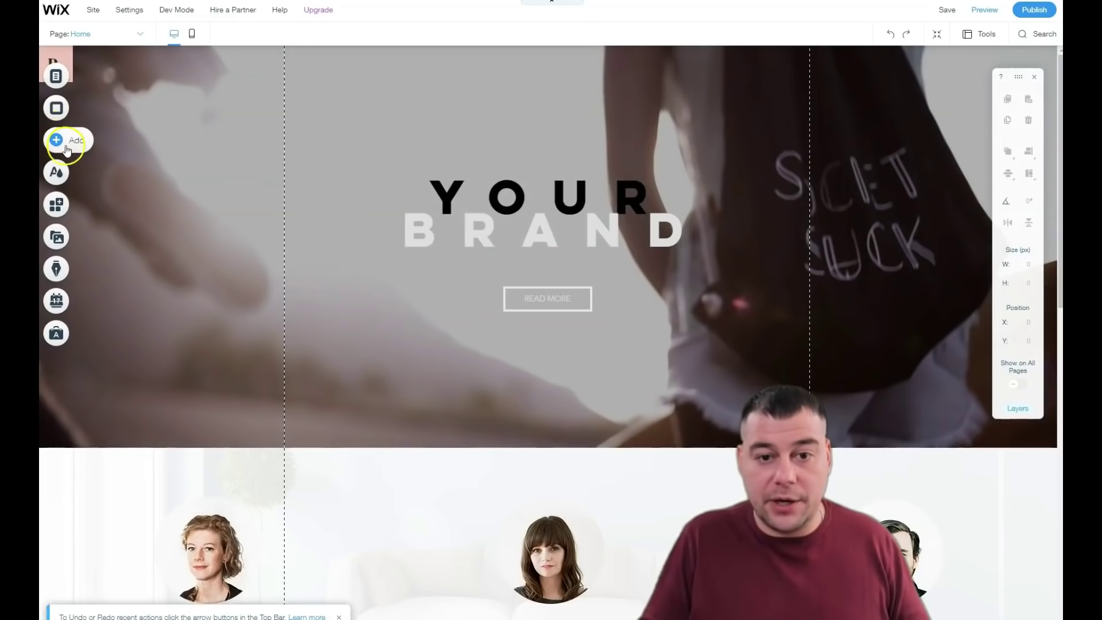
# Step: Drop the four-column Services strip (Branding, Storytelling, Design, Consulting) beneath the YOUR BRAND hero
pyautogui.click(62, 151)
pyautogui.click(94, 100)
pyautogui.click(167, 118)
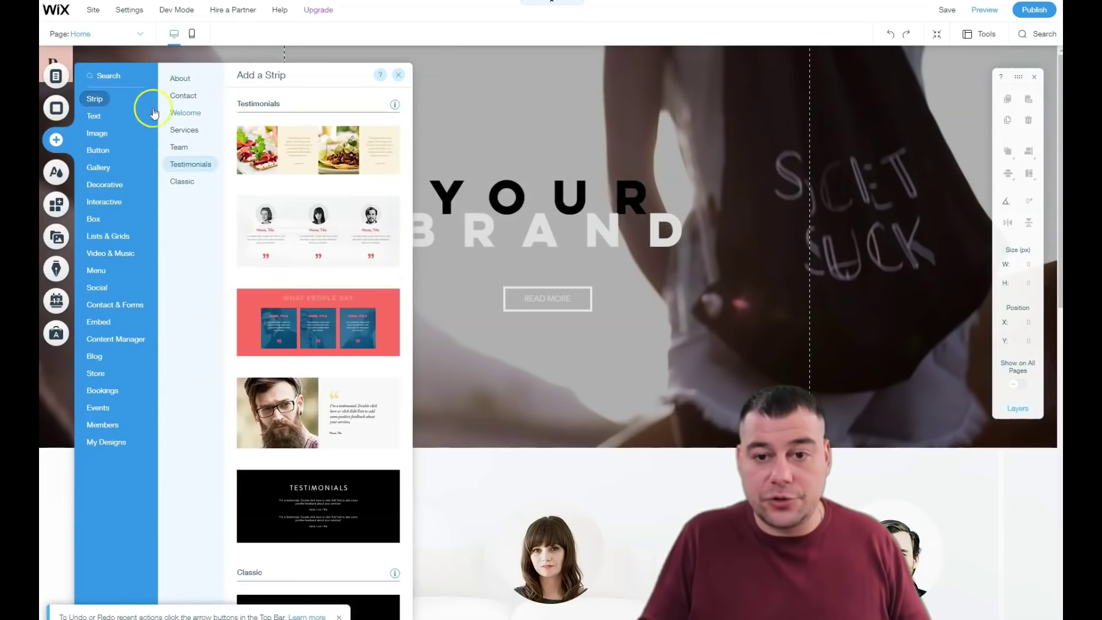
pyautogui.click(185, 183)
pyautogui.click(178, 148)
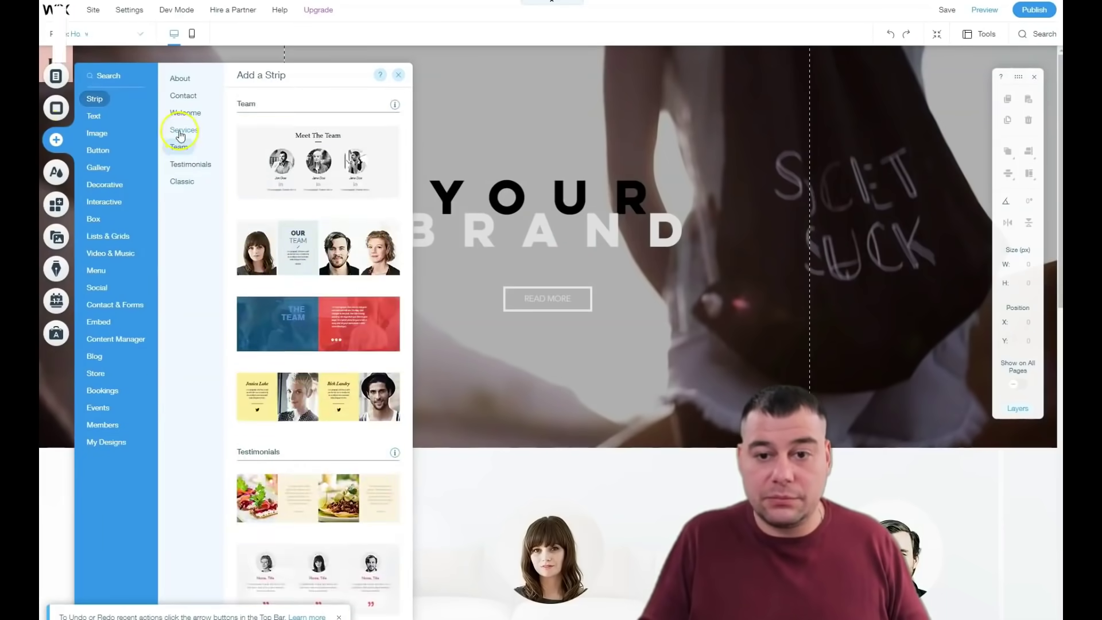
pyautogui.click(181, 130)
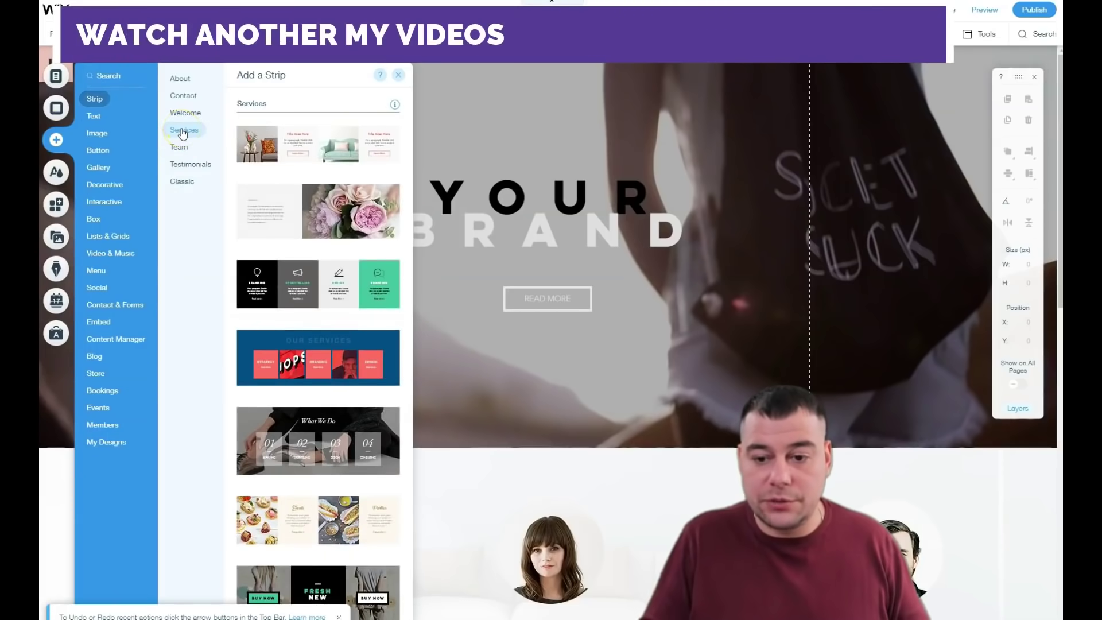
pyautogui.click(344, 298)
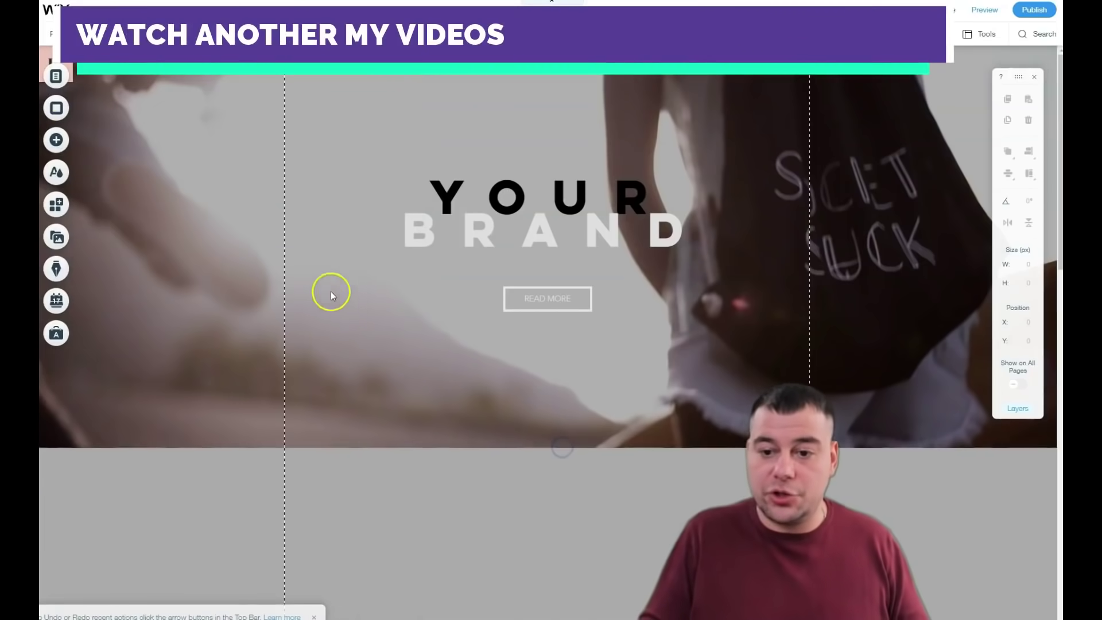
pyautogui.click(244, 270)
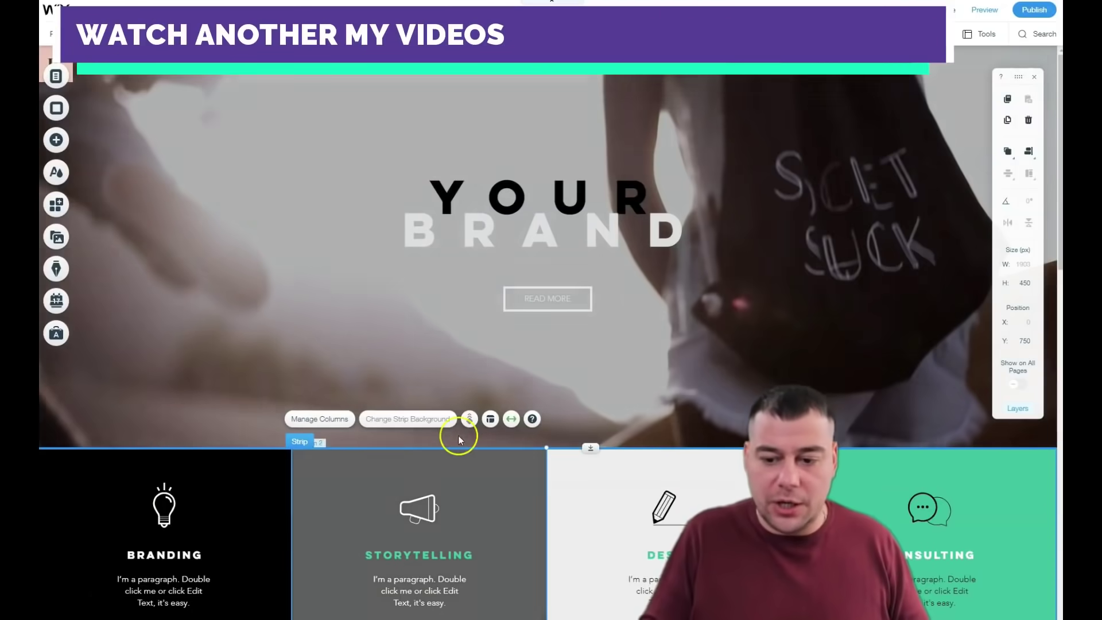
pyautogui.scroll(-5, 509, 360)
pyautogui.scroll(-5, 517, 359)
pyautogui.scroll(-2, 515, 356)
pyautogui.scroll(-3, 516, 356)
pyautogui.scroll(4, 516, 356)
pyautogui.scroll(5, 515, 360)
pyautogui.scroll(4, 516, 356)
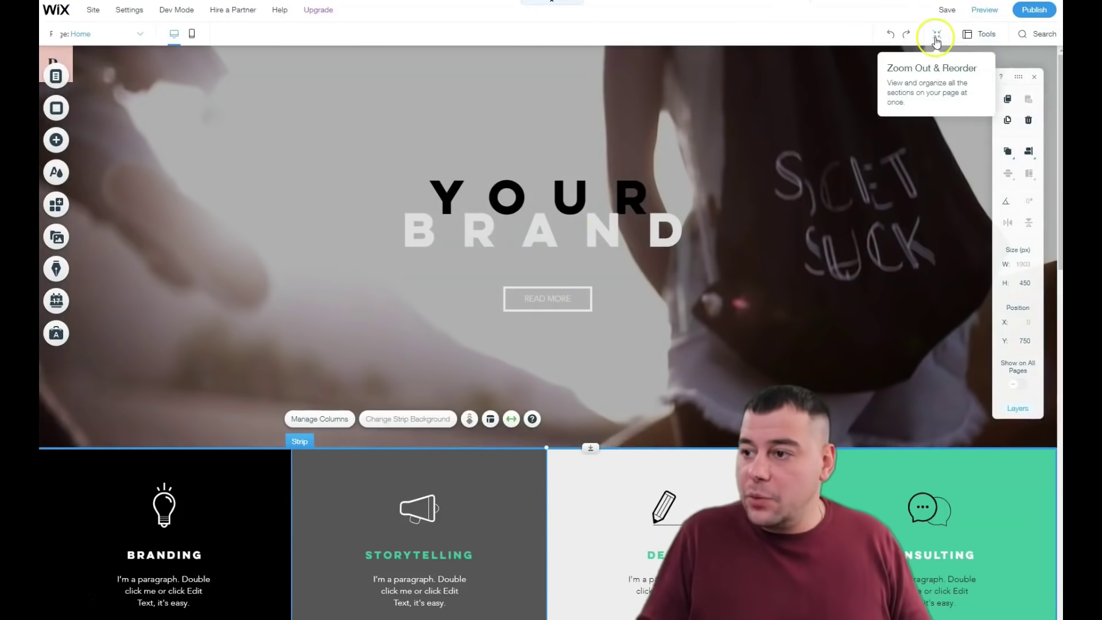
# Step: Reorder sections so ParentsTalk sits first, above the YOUR BRAND hero
pyautogui.click(936, 39)
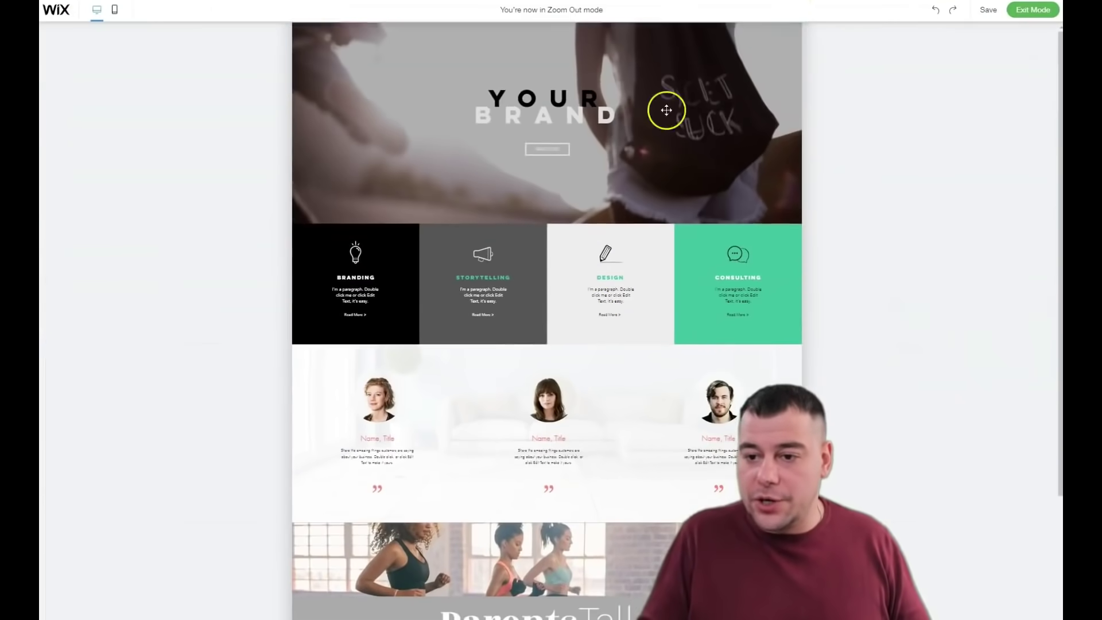
pyautogui.scroll(-3, 607, 342)
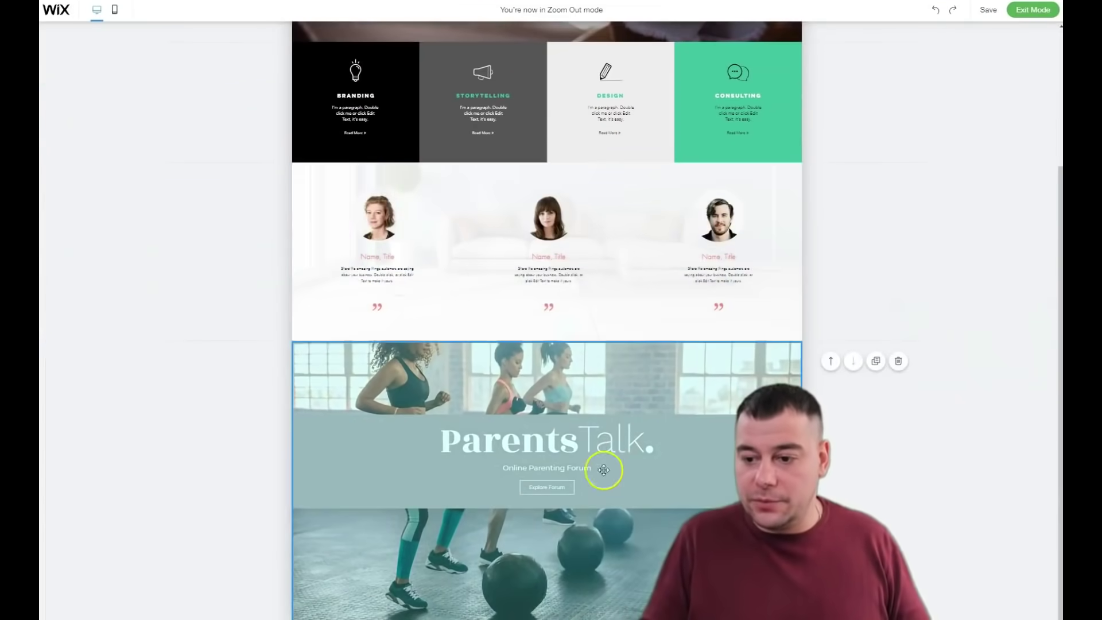
pyautogui.click(832, 360)
pyautogui.click(830, 184)
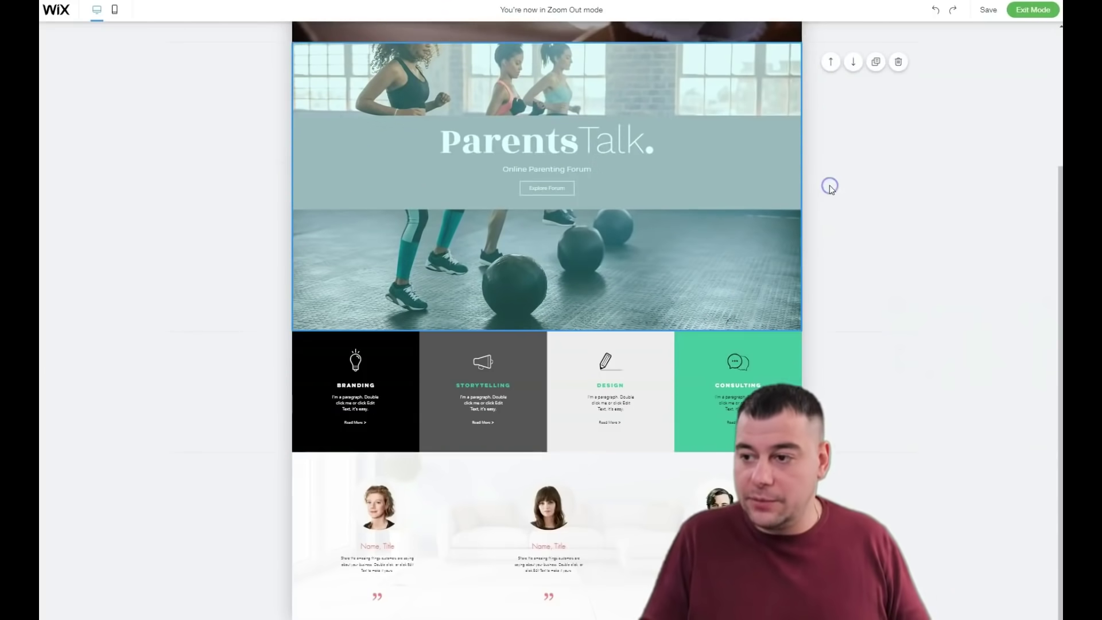
pyautogui.click(830, 63)
pyautogui.scroll(3, 783, 180)
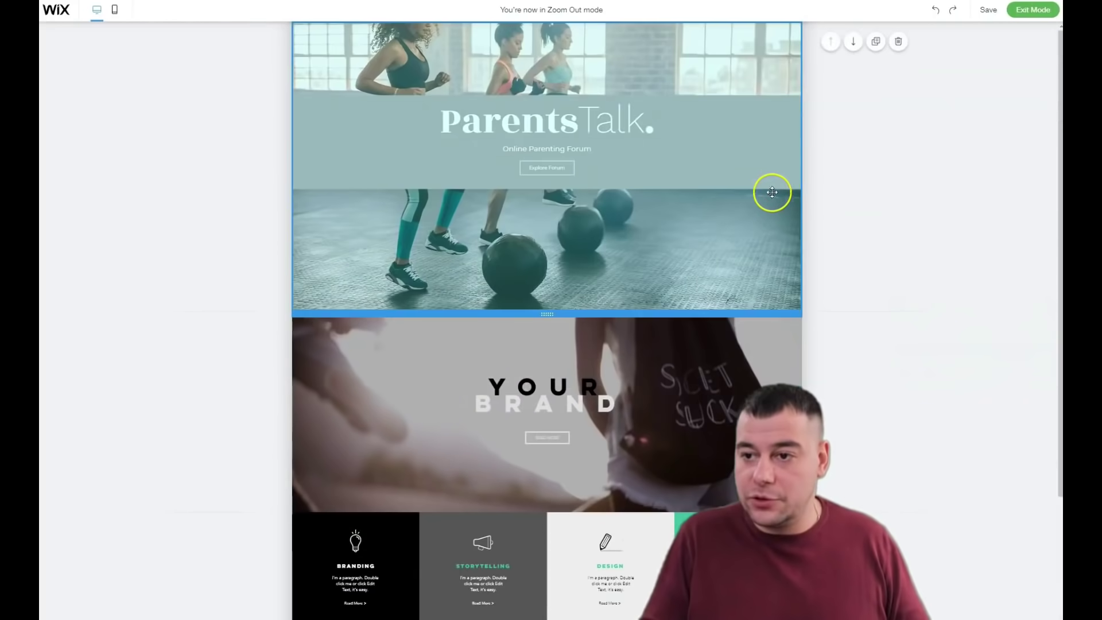
pyautogui.click(538, 313)
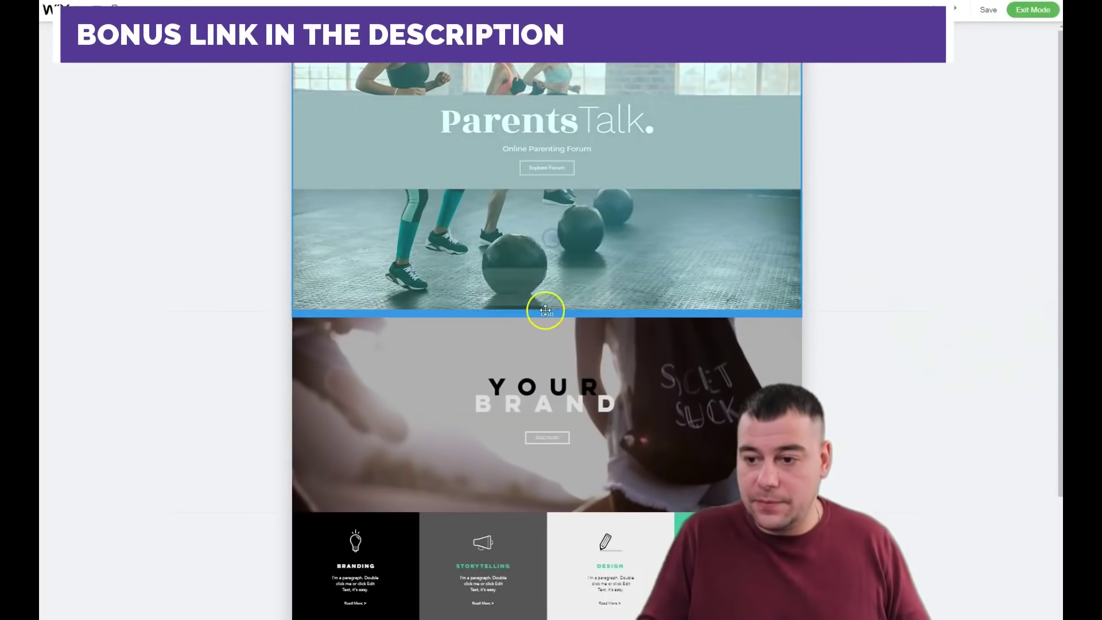
# Step: Drag section dividers to add grey gaps between the hero, YOUR BRAND, services and testimonials
pyautogui.moveTo(548, 314); pyautogui.dragTo(551, 365)
pyautogui.moveTo(549, 445); pyautogui.dragTo(536, 485)
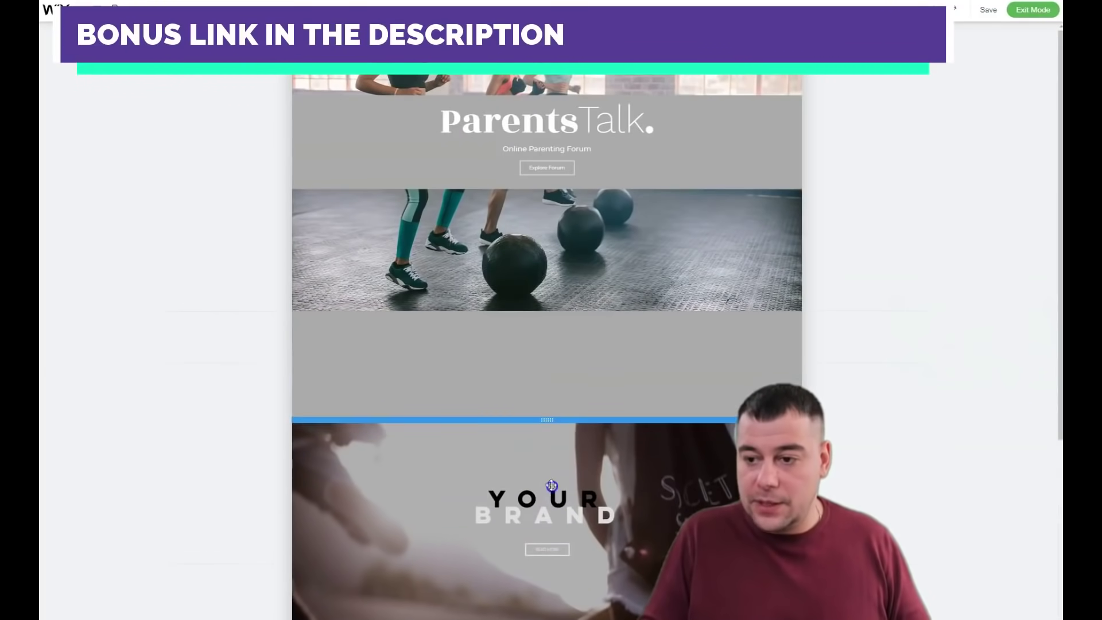
pyautogui.click(532, 331)
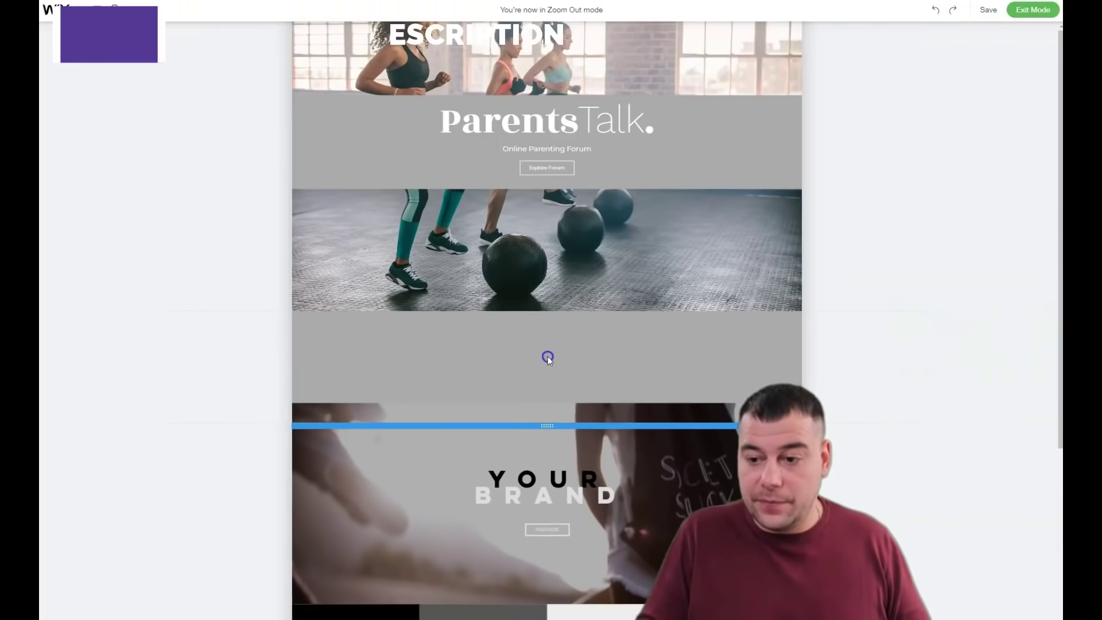
pyautogui.moveTo(548, 427); pyautogui.dragTo(547, 318)
pyautogui.moveTo(544, 410); pyautogui.dragTo(546, 413)
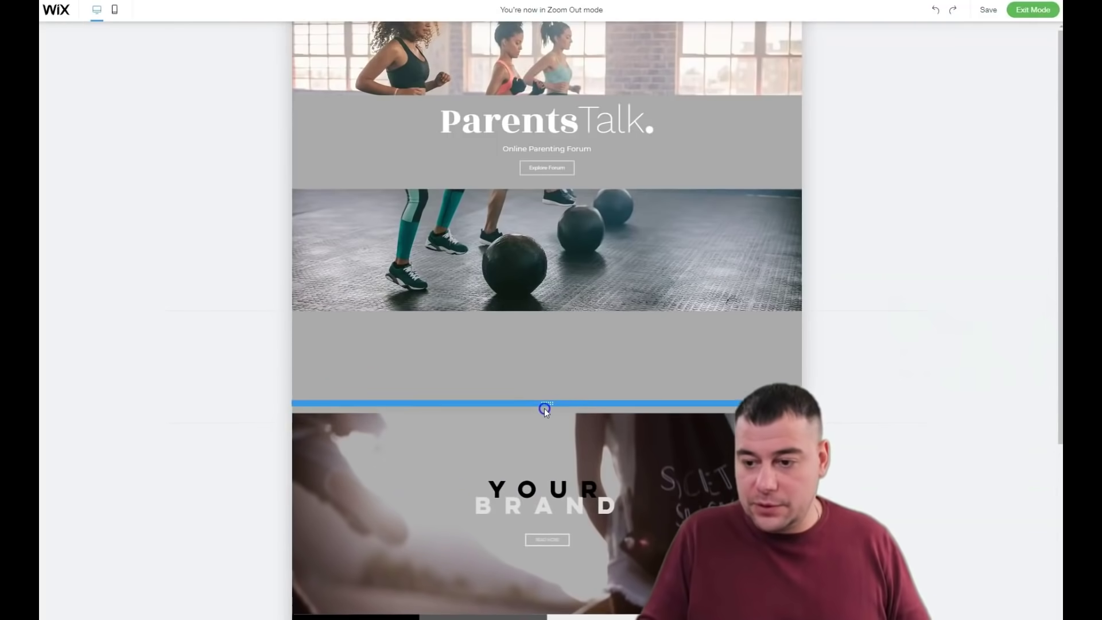
pyautogui.click(576, 410)
pyautogui.scroll(-3, 576, 410)
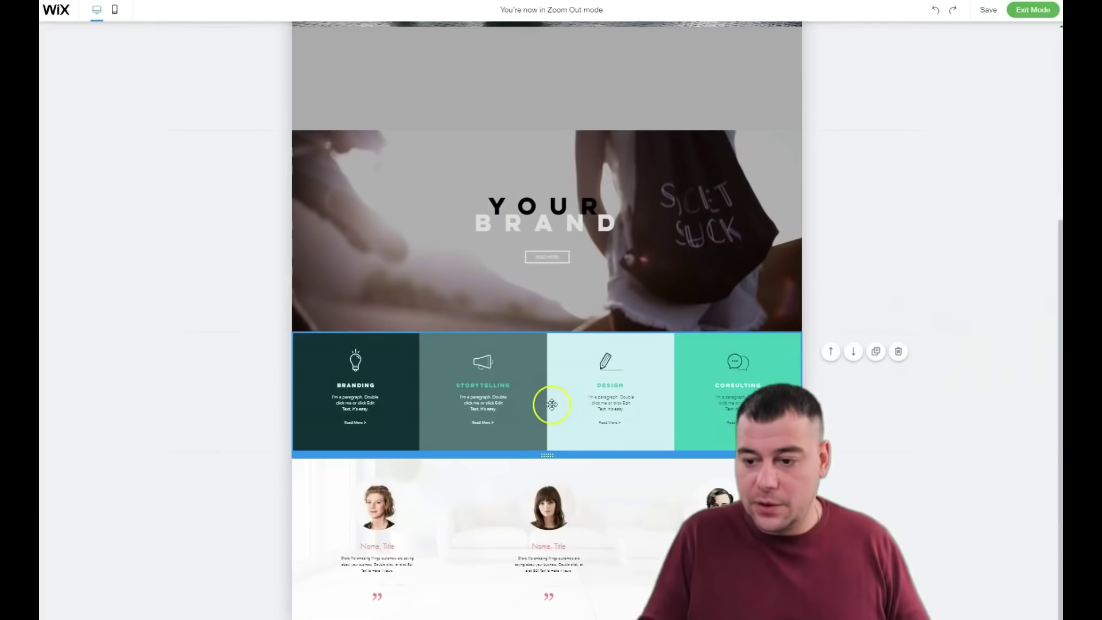
pyautogui.moveTo(546, 332); pyautogui.dragTo(543, 517)
pyautogui.scroll(-2, 549, 402)
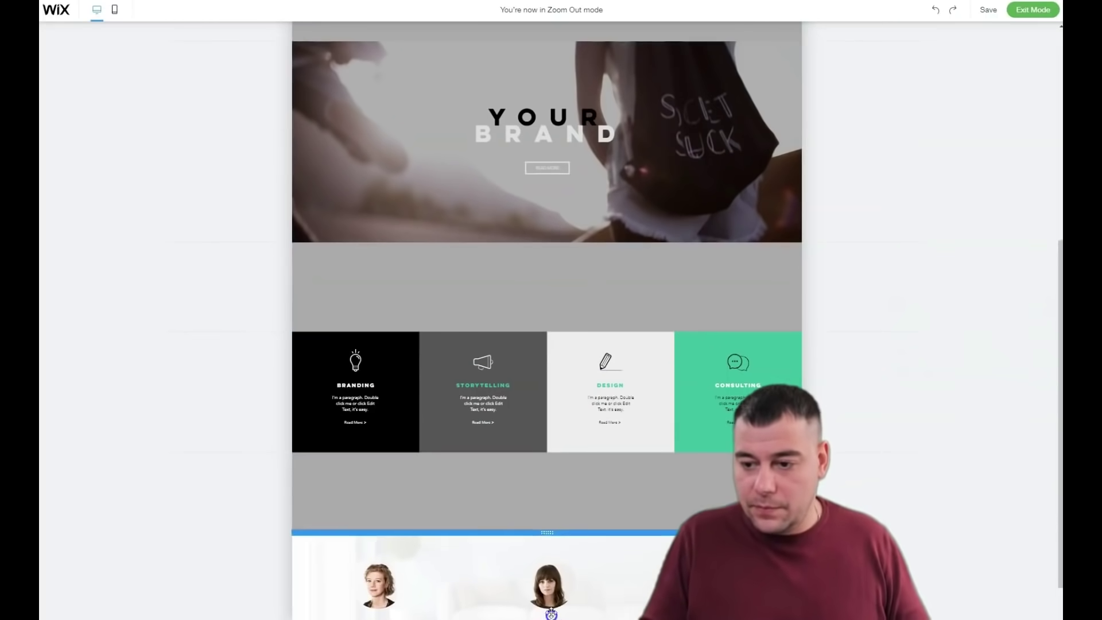
pyautogui.scroll(7, 566, 379)
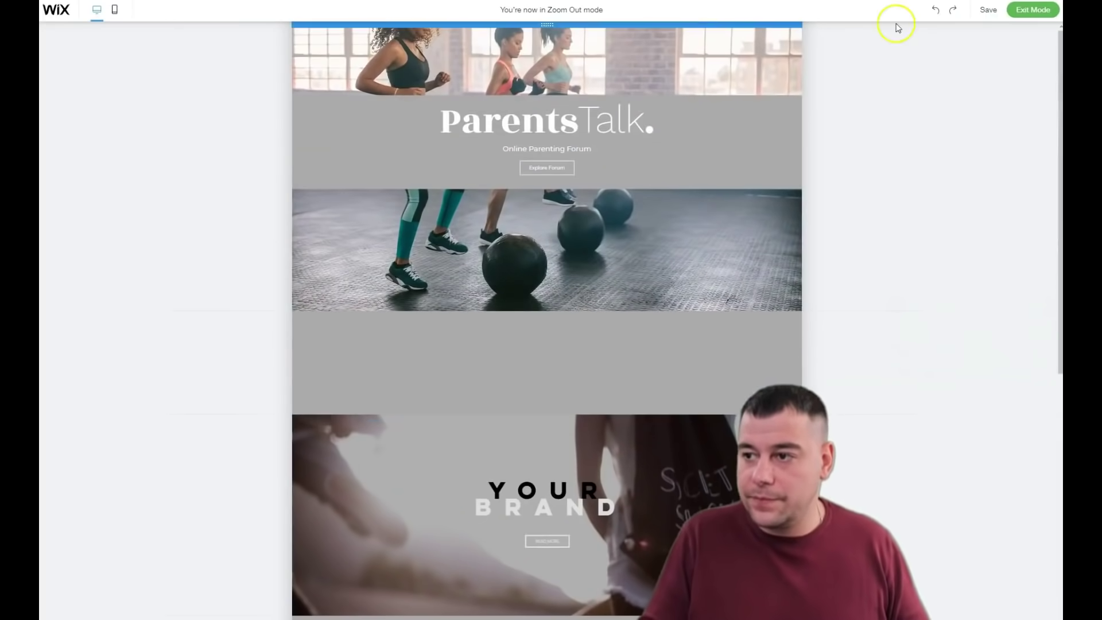
pyautogui.click(1033, 10)
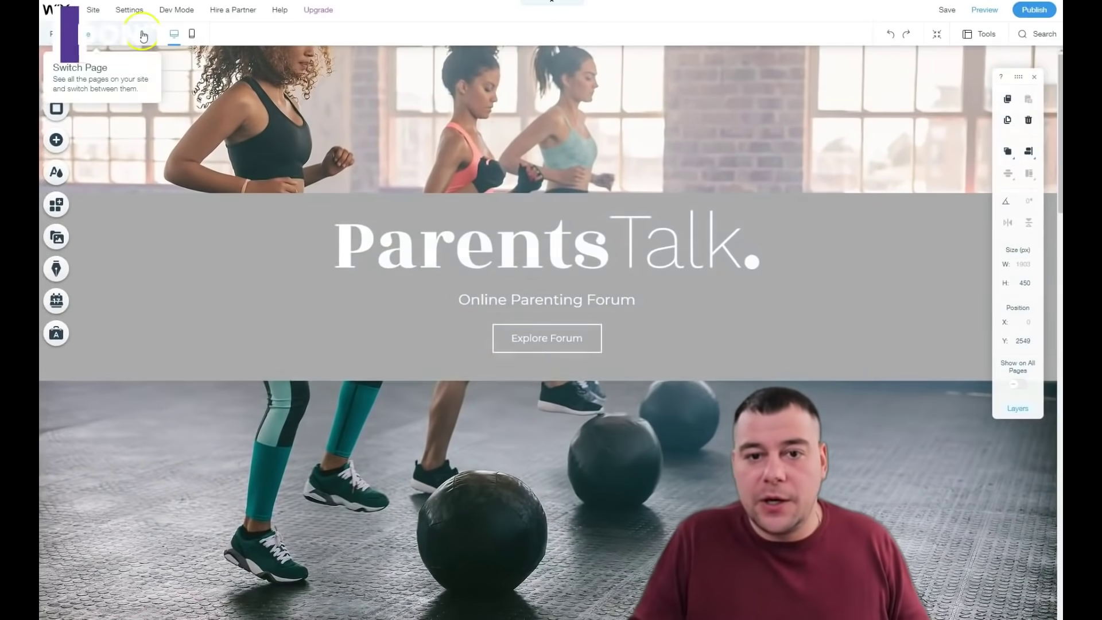
# Step: Search the page background image library for 'fitness'
pyautogui.click(56, 110)
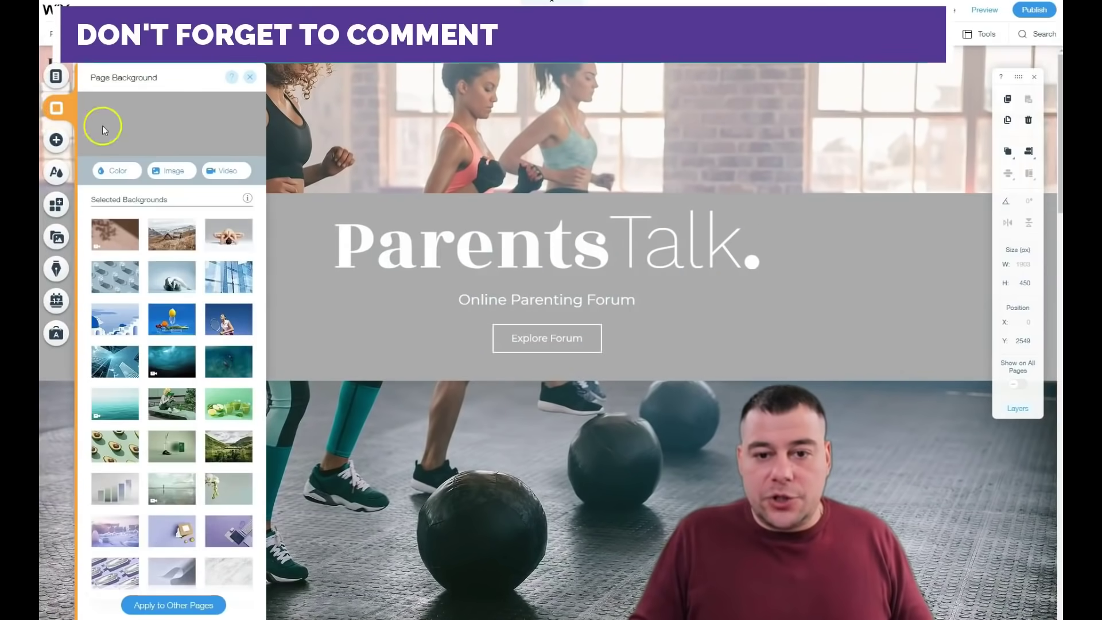
pyautogui.click(164, 173)
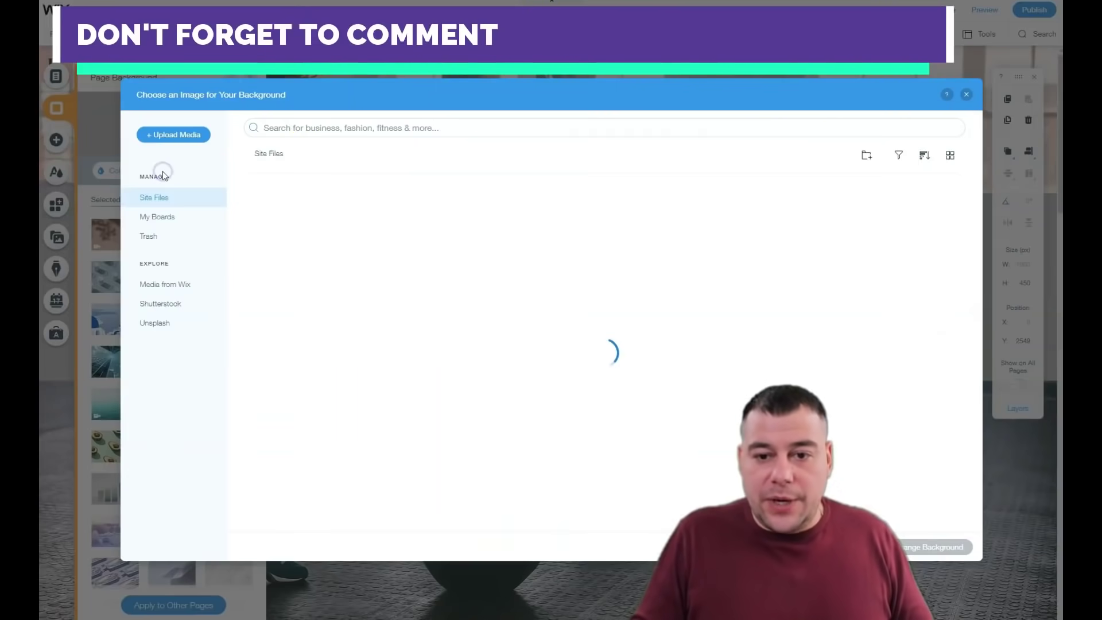
pyautogui.click(301, 127)
pyautogui.write('fitness')
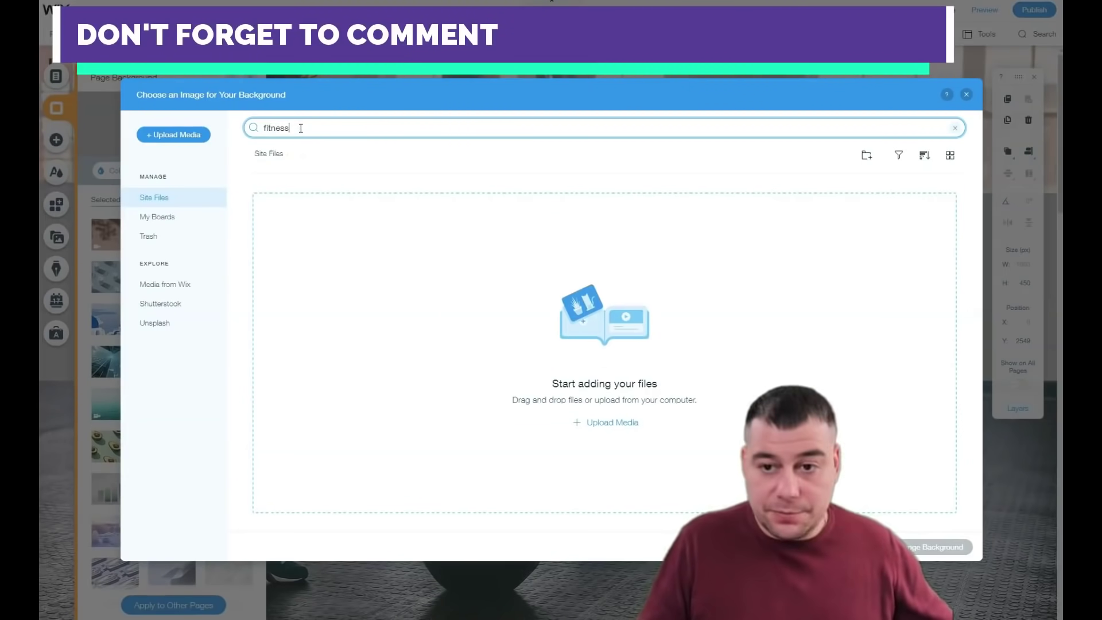
pyautogui.press('Return')
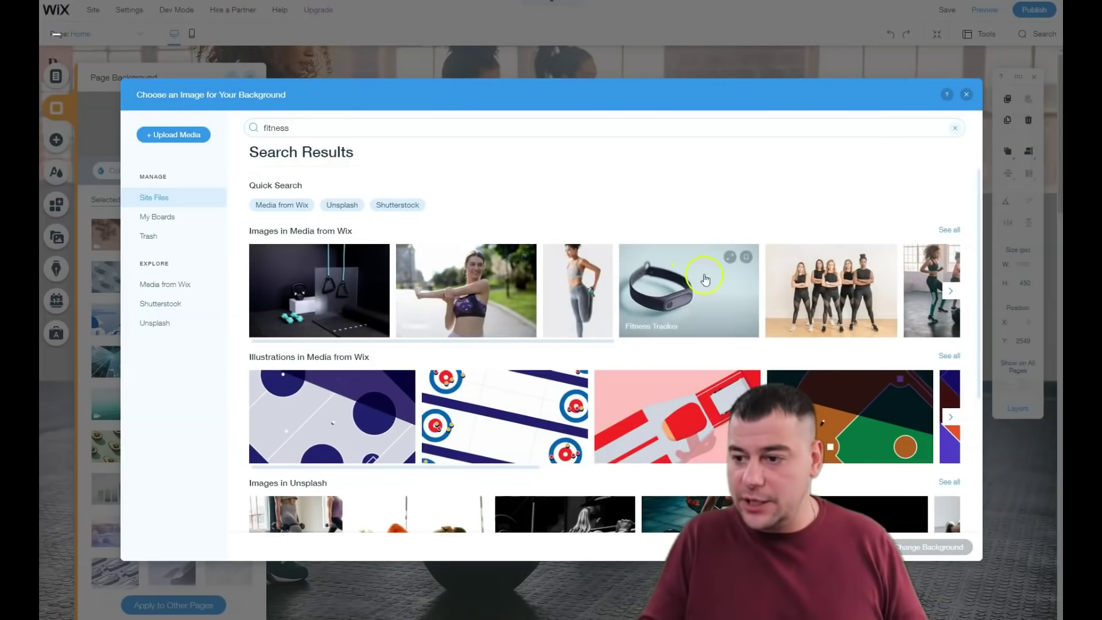
# Step: Apply the Fitness Staff photo of women in black as the page background
pyautogui.scroll(-2, 815, 299)
pyautogui.scroll(-2, 658, 327)
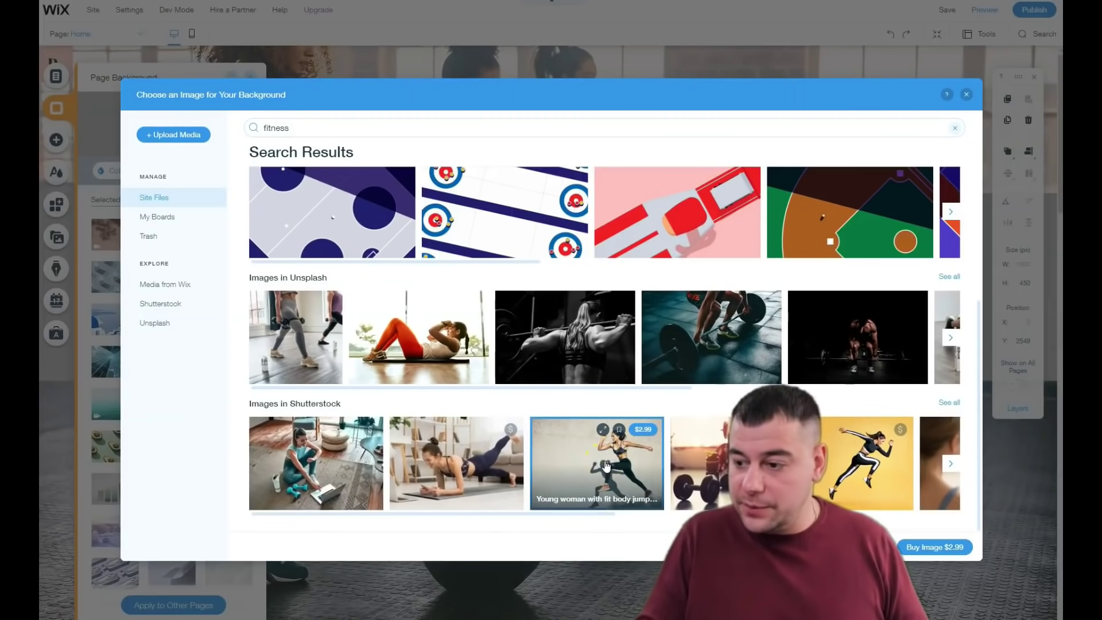
pyautogui.click(576, 362)
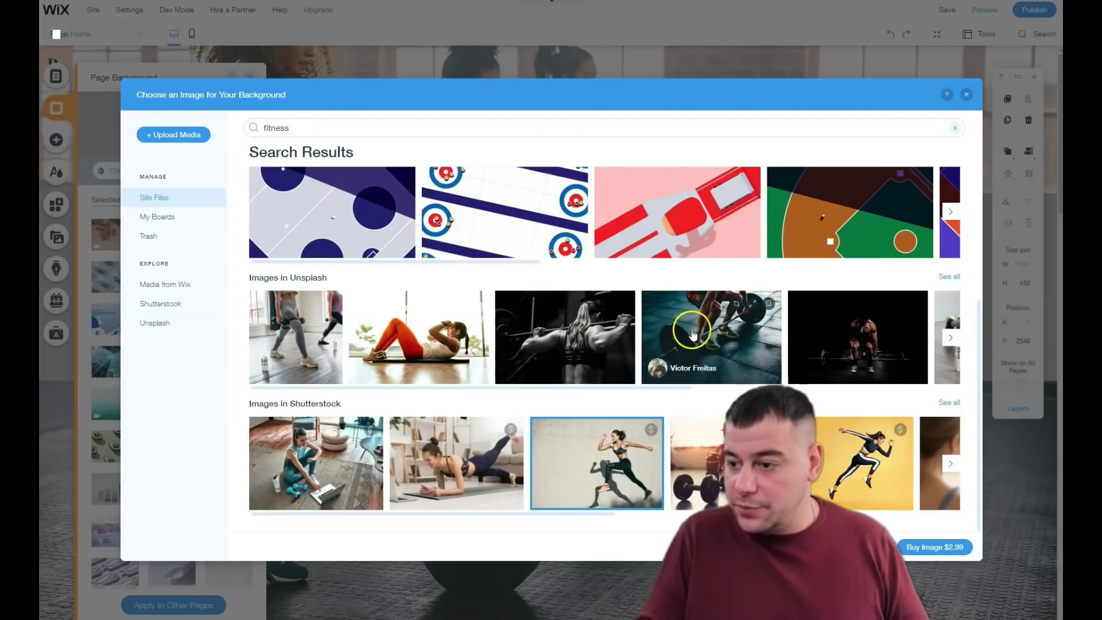
pyautogui.scroll(2, 689, 327)
pyautogui.scroll(2, 689, 333)
pyautogui.click(838, 298)
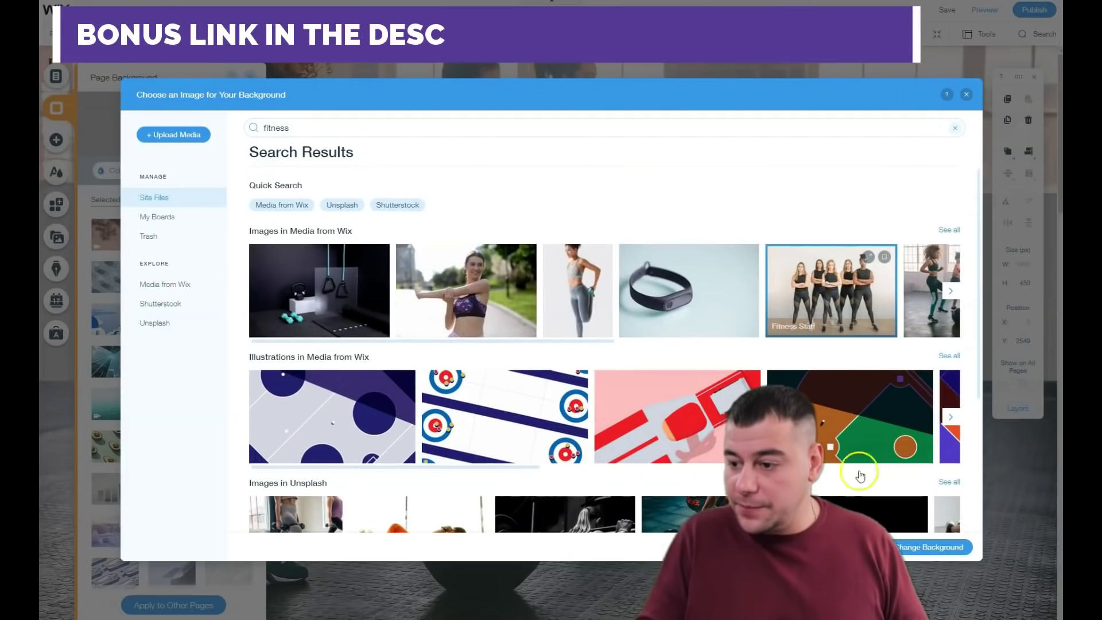
pyautogui.click(907, 547)
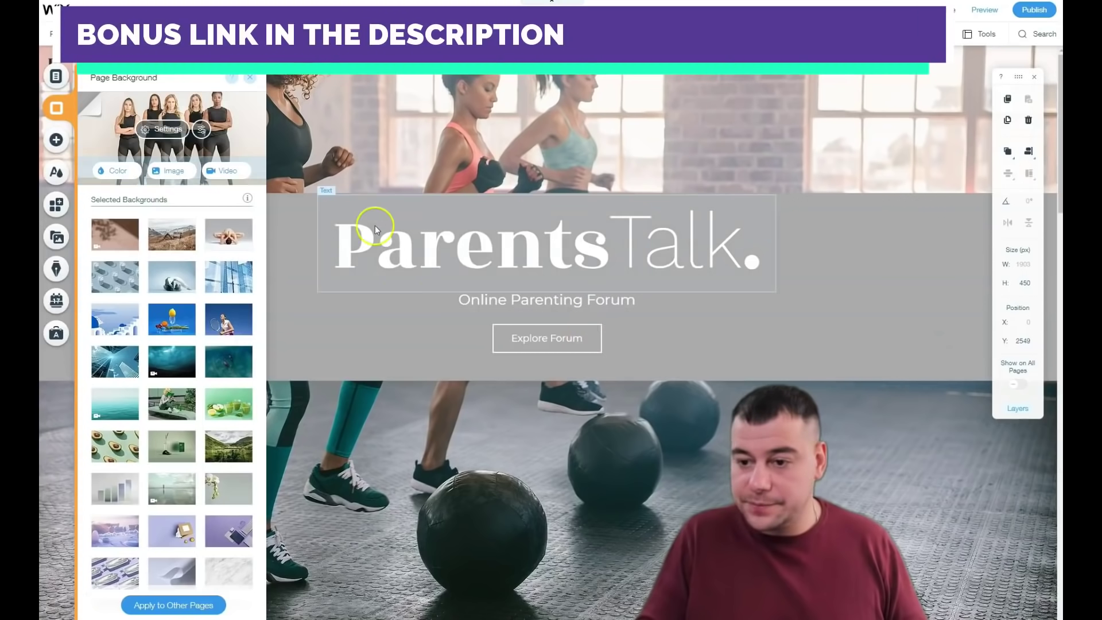
# Step: Scroll through the page to check the new fitness background between sections
pyautogui.scroll(-4, 559, 470)
pyautogui.scroll(-4, 560, 461)
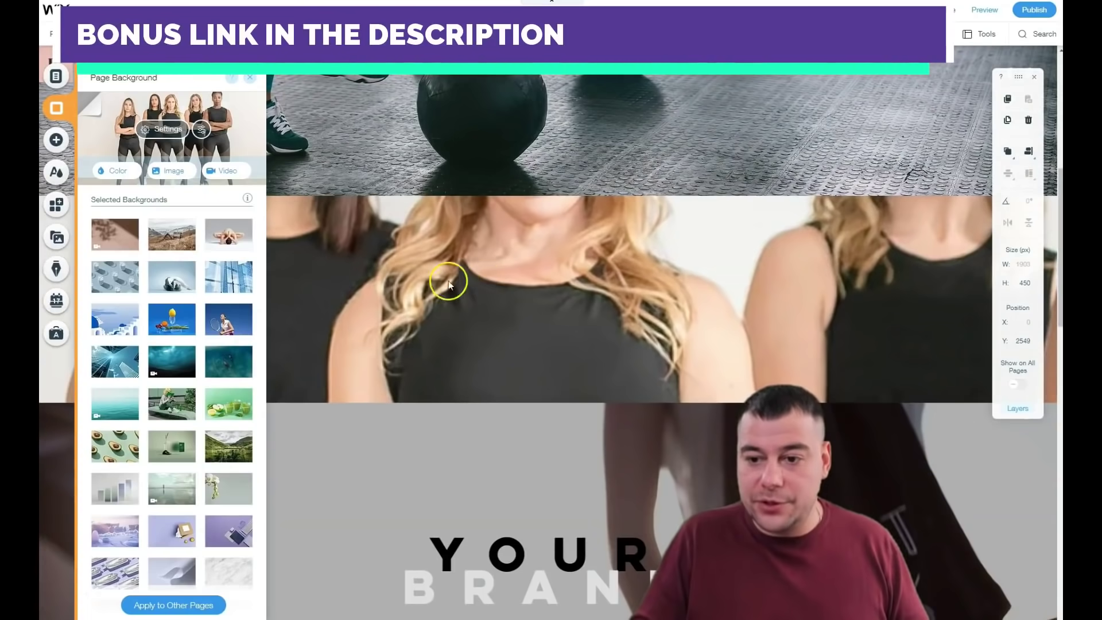
pyautogui.scroll(-3, 518, 274)
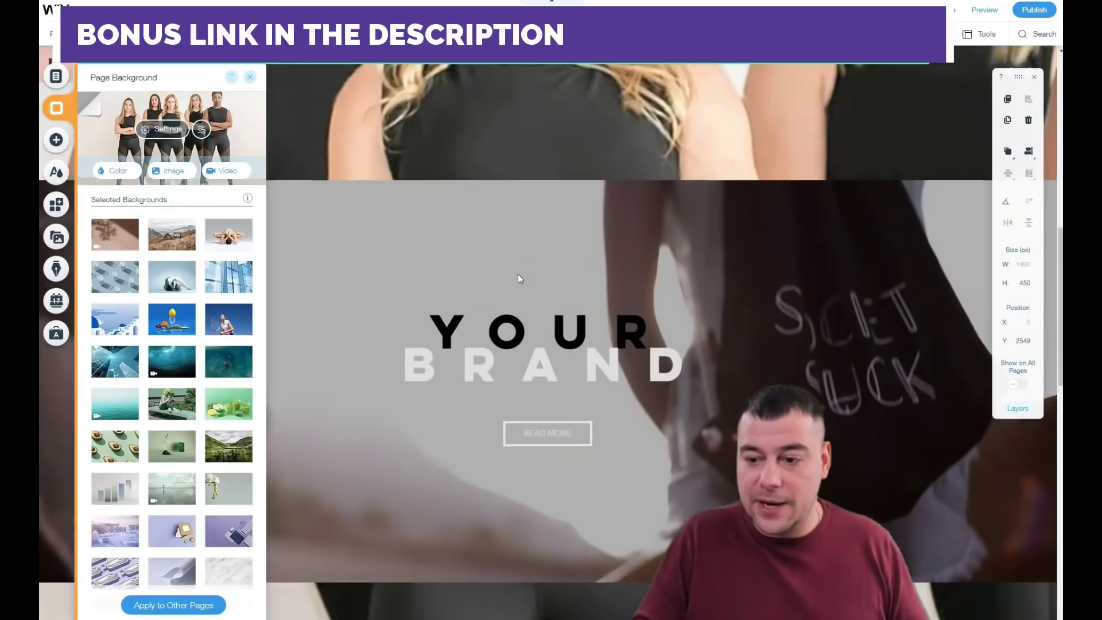
pyautogui.scroll(-5, 518, 274)
pyautogui.scroll(-4, 519, 278)
pyautogui.scroll(-3, 519, 278)
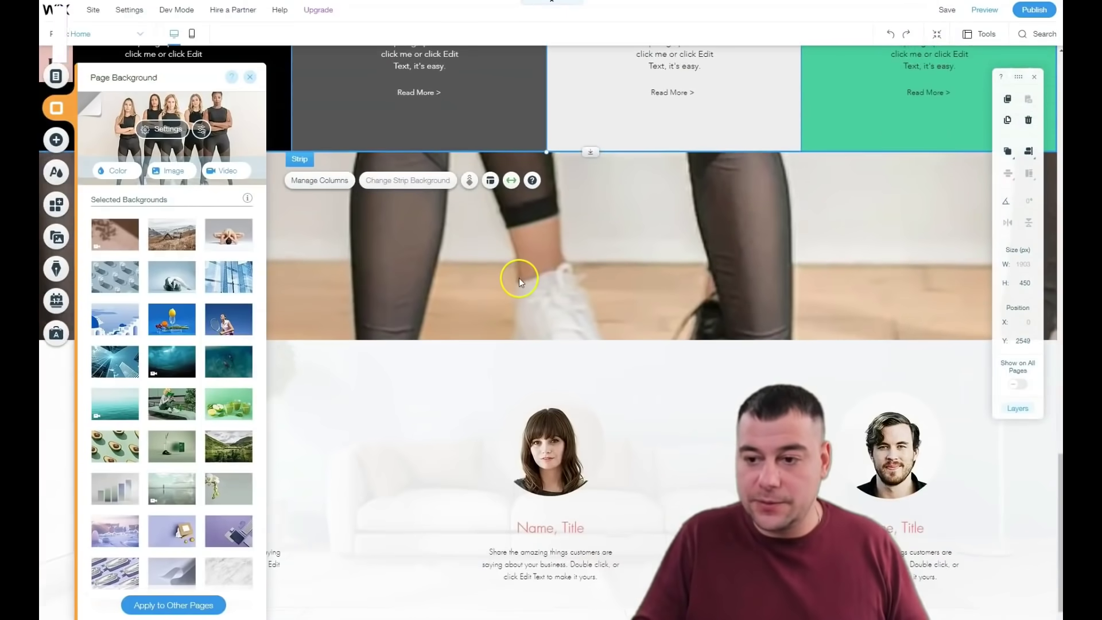
pyautogui.scroll(-3, 519, 278)
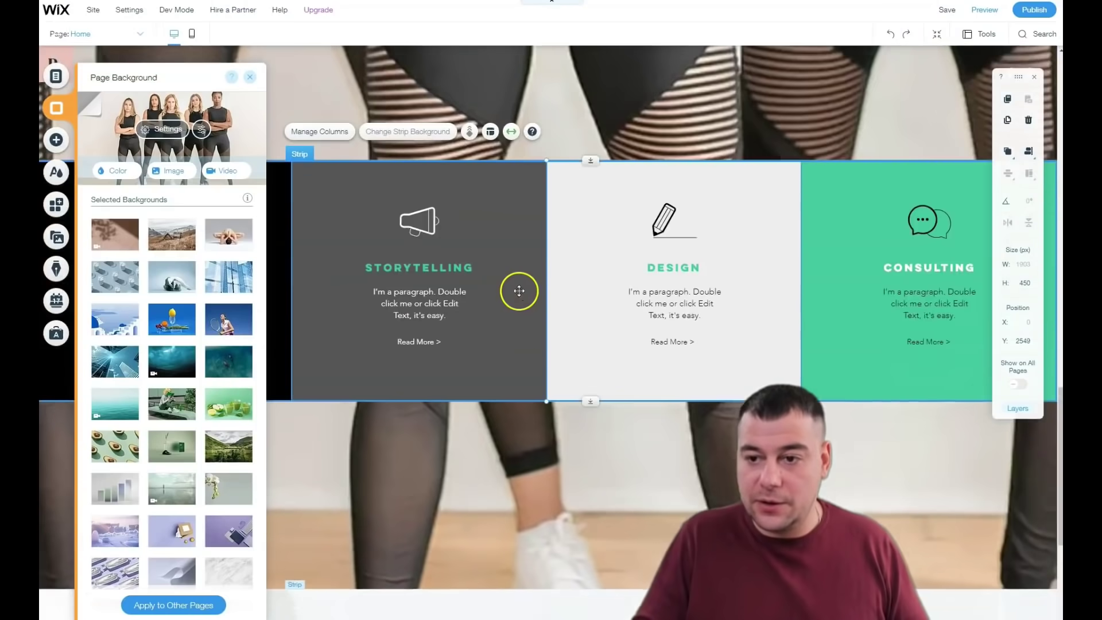
pyautogui.scroll(5, 519, 291)
pyautogui.scroll(3, 519, 291)
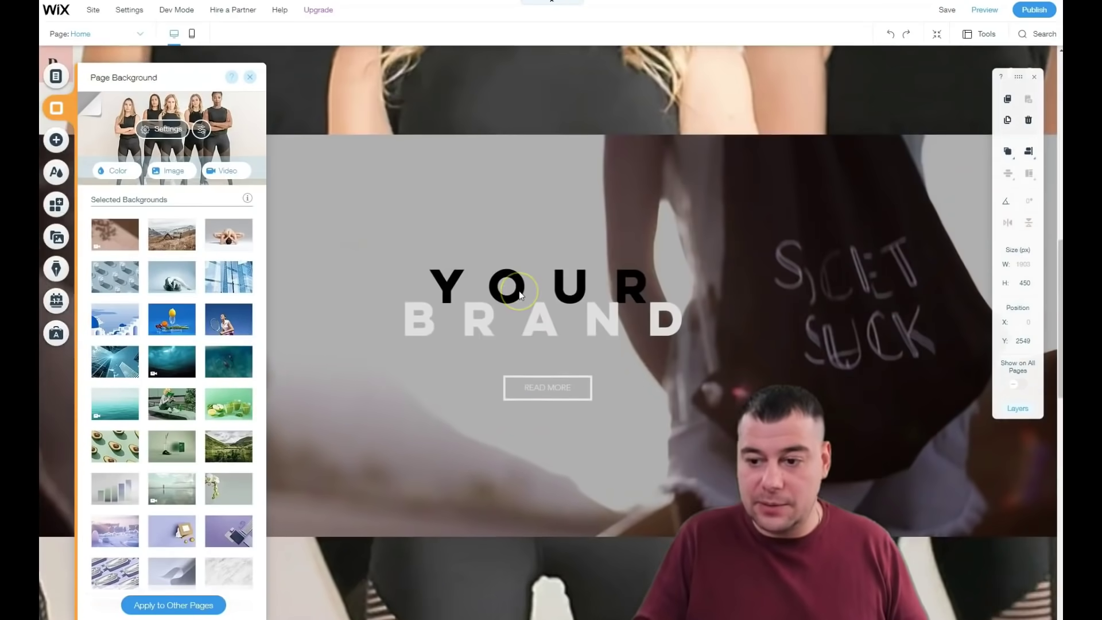
pyautogui.scroll(4, 521, 288)
pyautogui.scroll(2, 522, 288)
# Step: Set the background image's scroll effect to Parallax
pyautogui.click(158, 136)
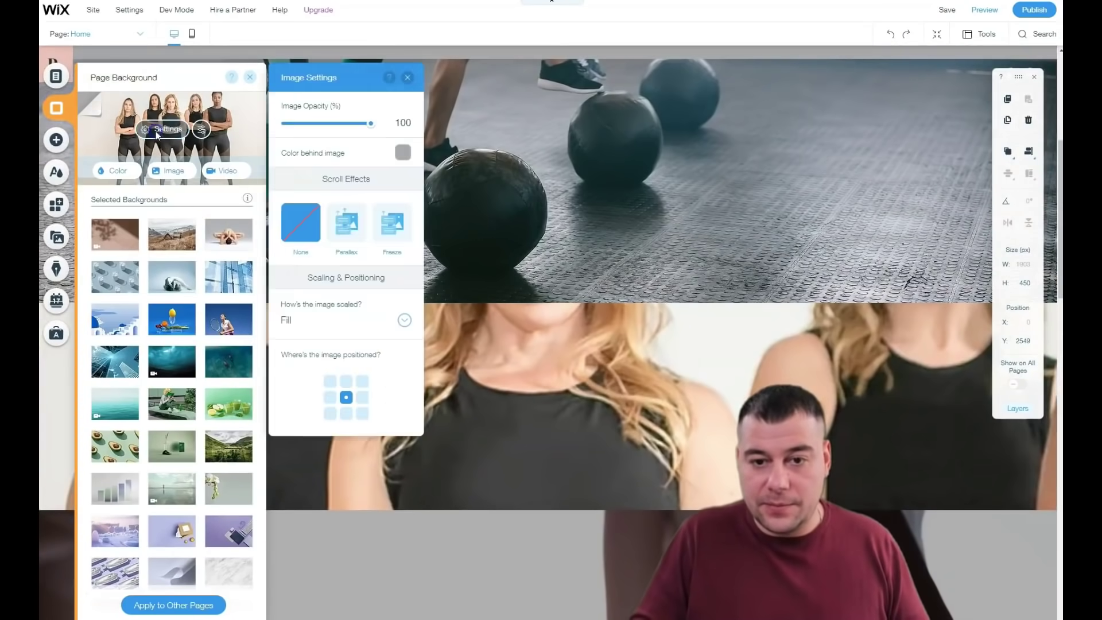
pyautogui.click(343, 227)
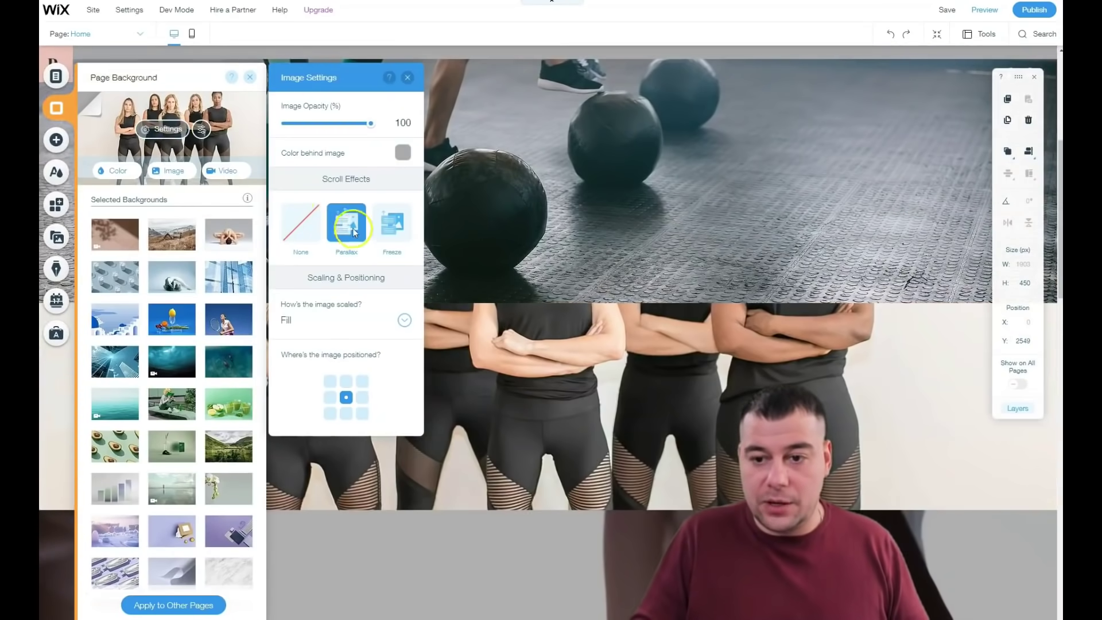
pyautogui.click(251, 87)
# Step: Review the parallax background across the page, then close the Page Background panel
pyautogui.scroll(5, 536, 364)
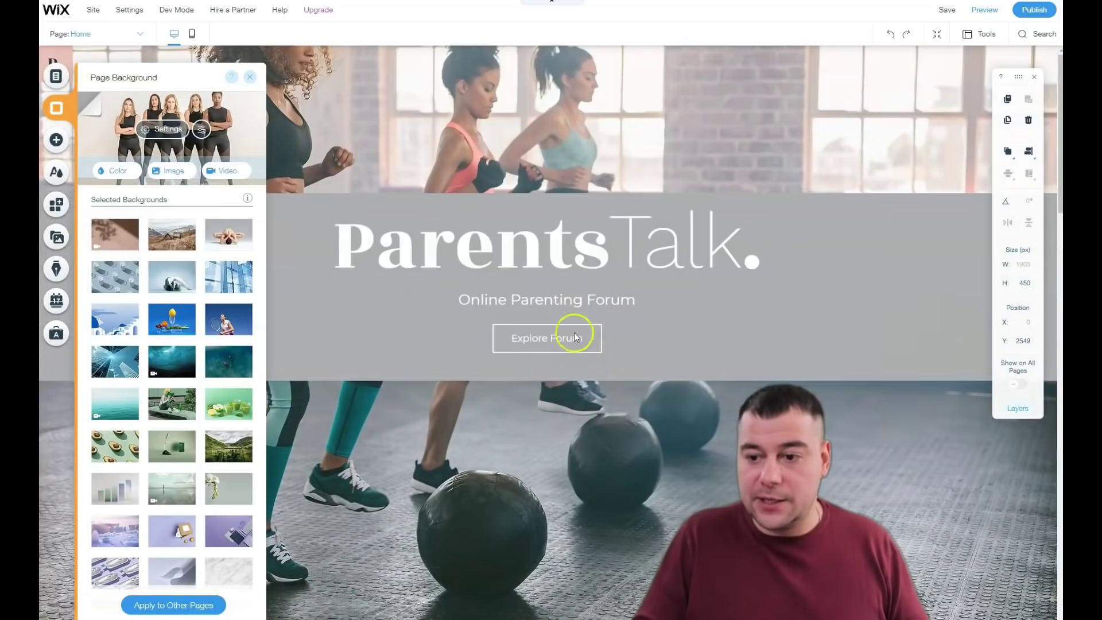
pyautogui.scroll(-3, 549, 293)
pyautogui.scroll(-4, 548, 313)
pyautogui.scroll(-3, 550, 326)
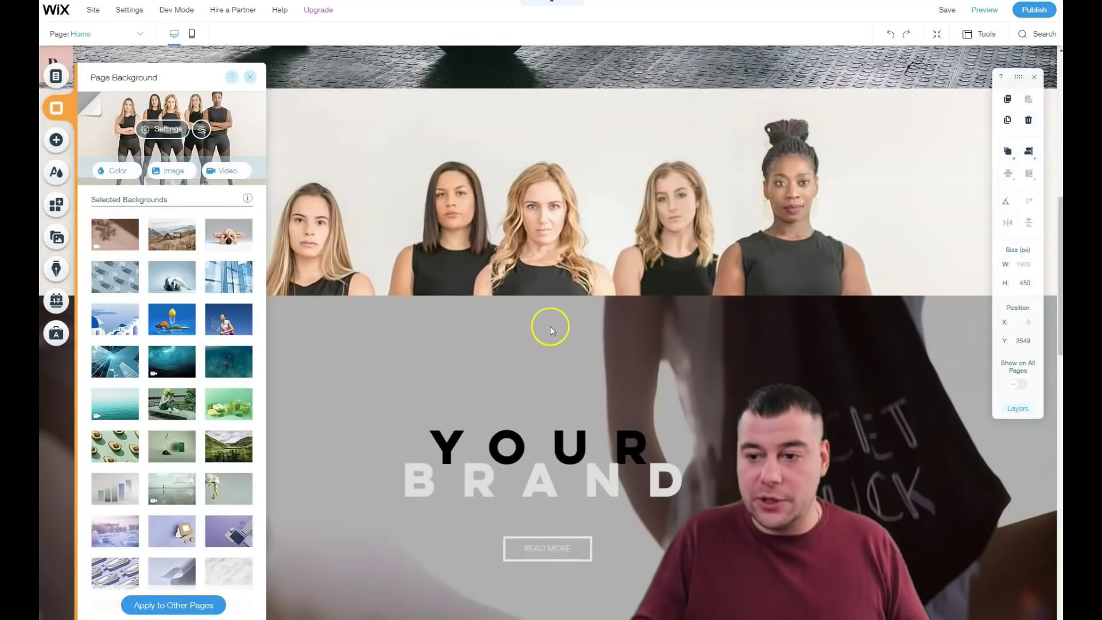
pyautogui.scroll(-3, 542, 309)
pyautogui.scroll(-2, 542, 309)
pyautogui.scroll(-3, 542, 309)
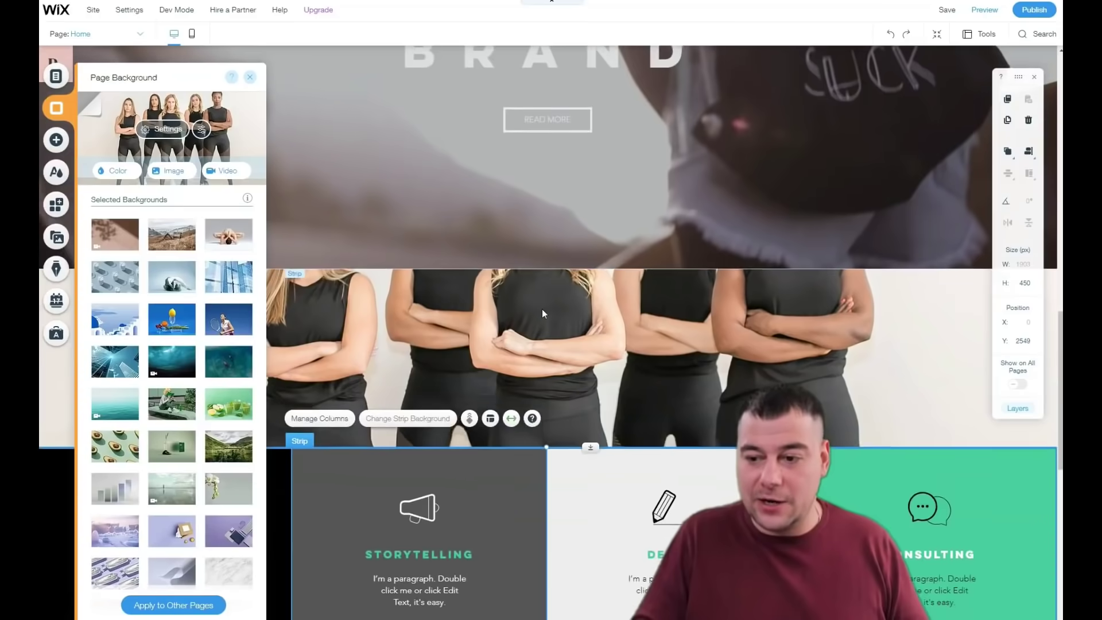
pyautogui.scroll(-3, 542, 309)
pyautogui.scroll(-1, 542, 309)
pyautogui.scroll(-3, 542, 309)
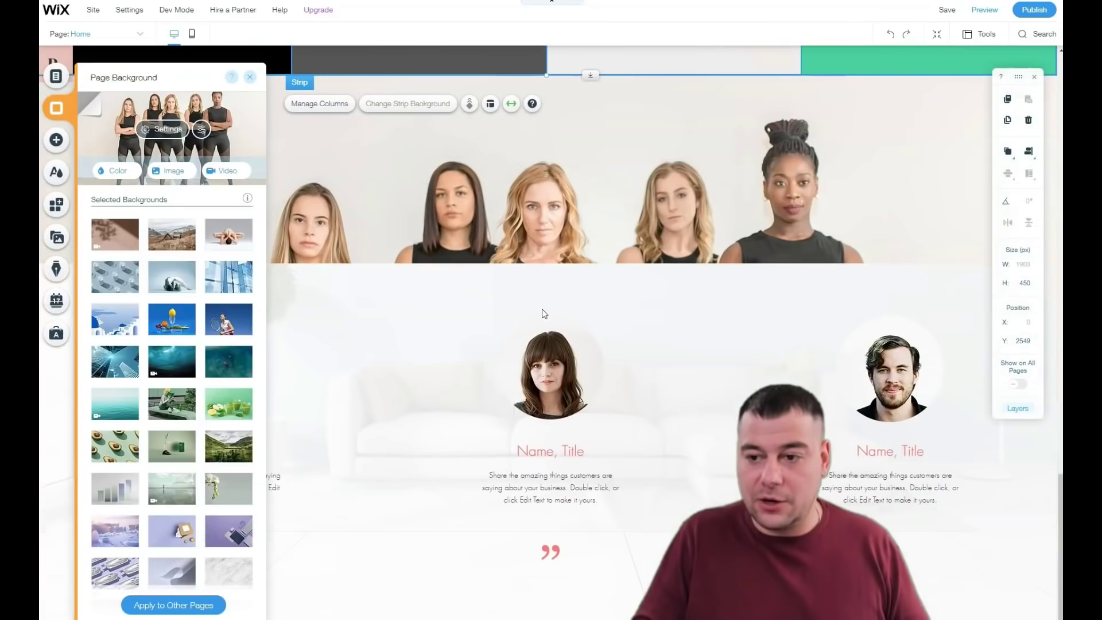
pyautogui.scroll(2, 542, 308)
pyautogui.scroll(2, 542, 309)
pyautogui.scroll(3, 542, 309)
pyautogui.scroll(4, 542, 310)
pyautogui.scroll(1, 543, 313)
pyautogui.scroll(-3, 543, 312)
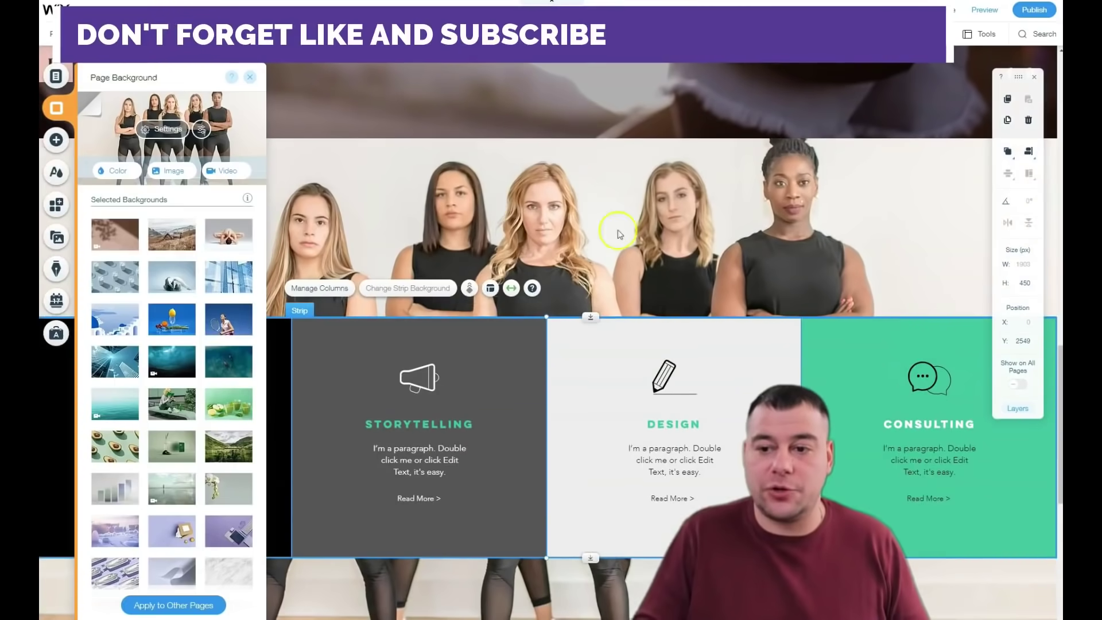
pyautogui.scroll(3, 531, 247)
pyautogui.scroll(3, 535, 235)
pyautogui.scroll(2, 536, 237)
pyautogui.scroll(-3, 536, 236)
pyautogui.scroll(3, 532, 245)
pyautogui.click(257, 80)
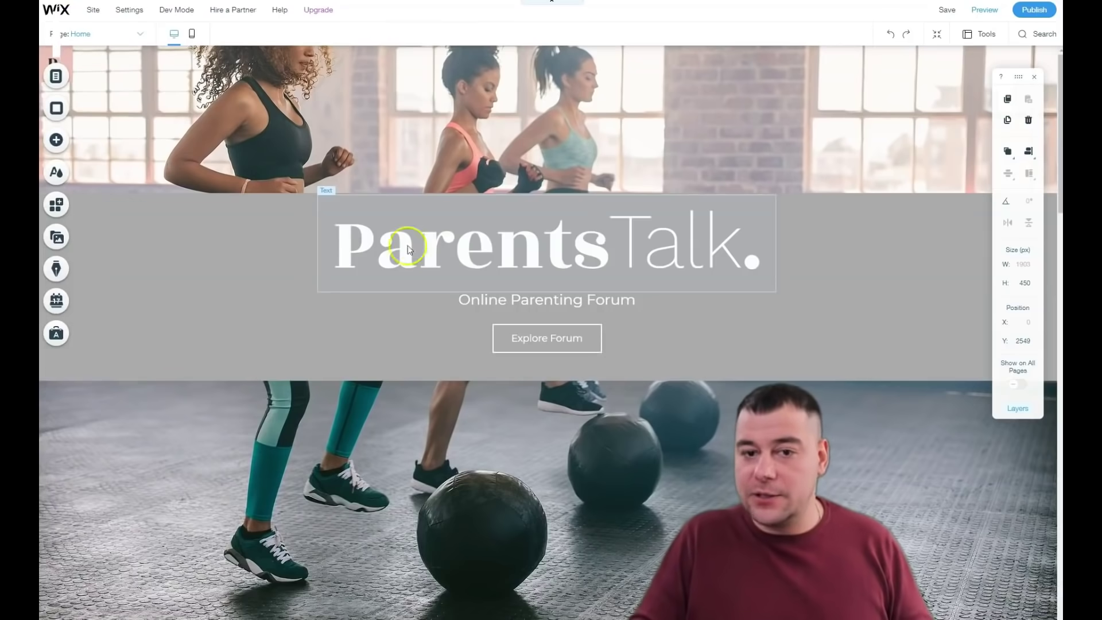
# Step: Preview the peach, yellow, navy and grey-green themes, then apply the light grey theme
pyautogui.click(57, 174)
pyautogui.click(199, 184)
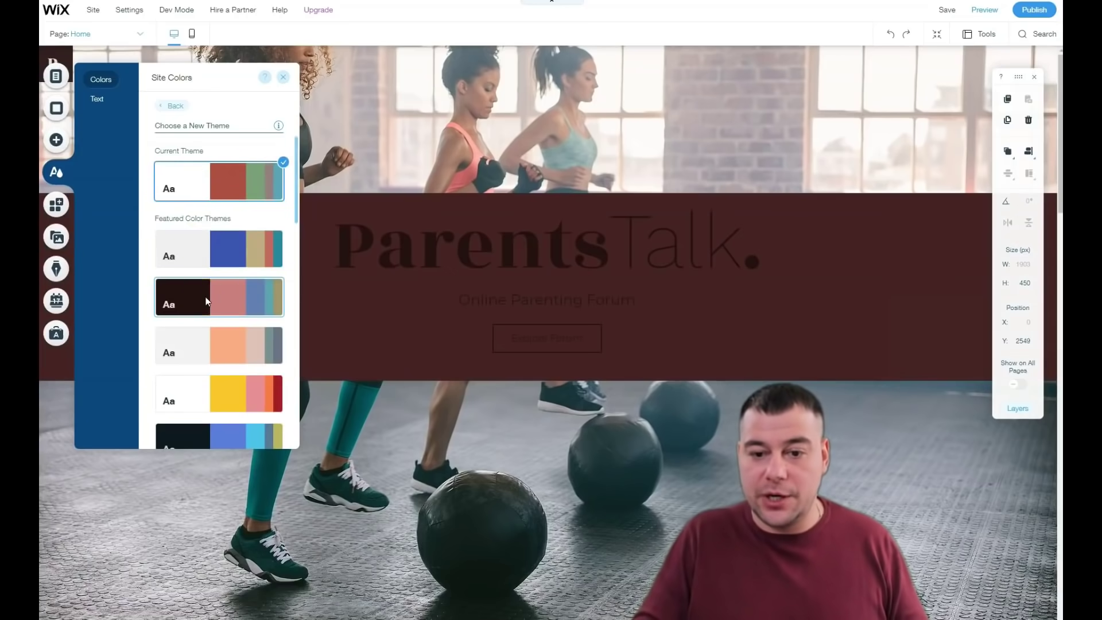
pyautogui.click(203, 349)
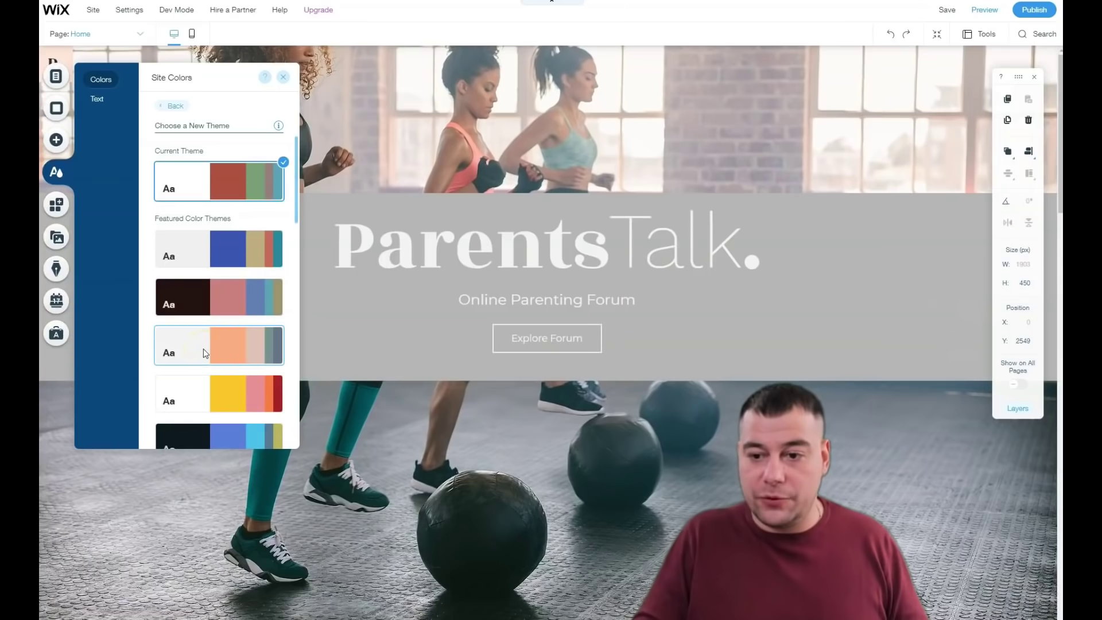
pyautogui.click(195, 394)
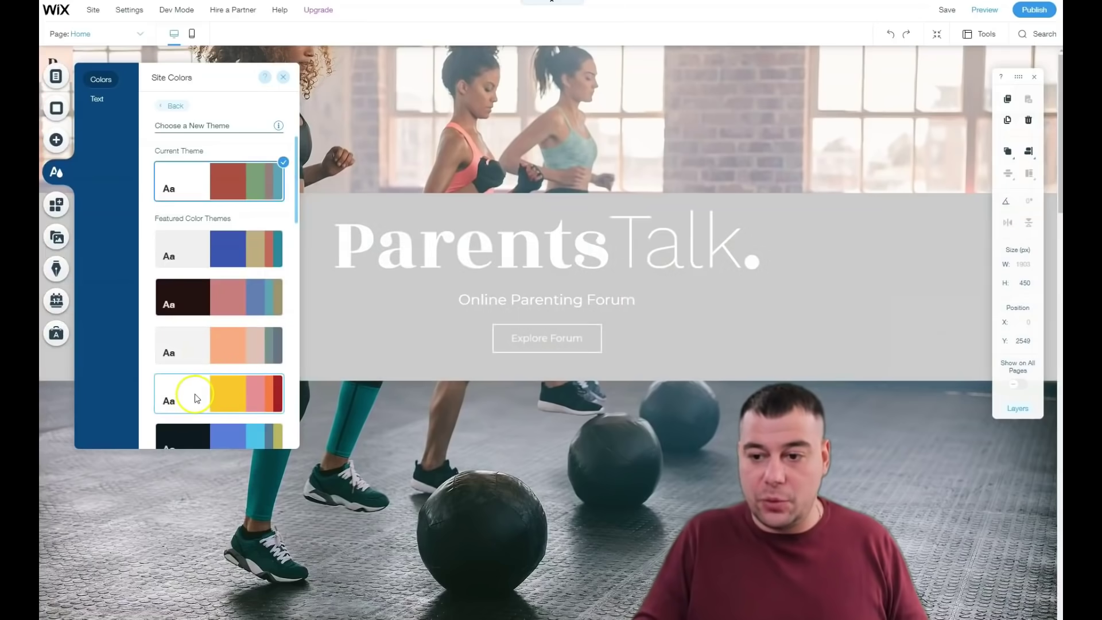
pyautogui.click(192, 435)
pyautogui.scroll(-3, 195, 322)
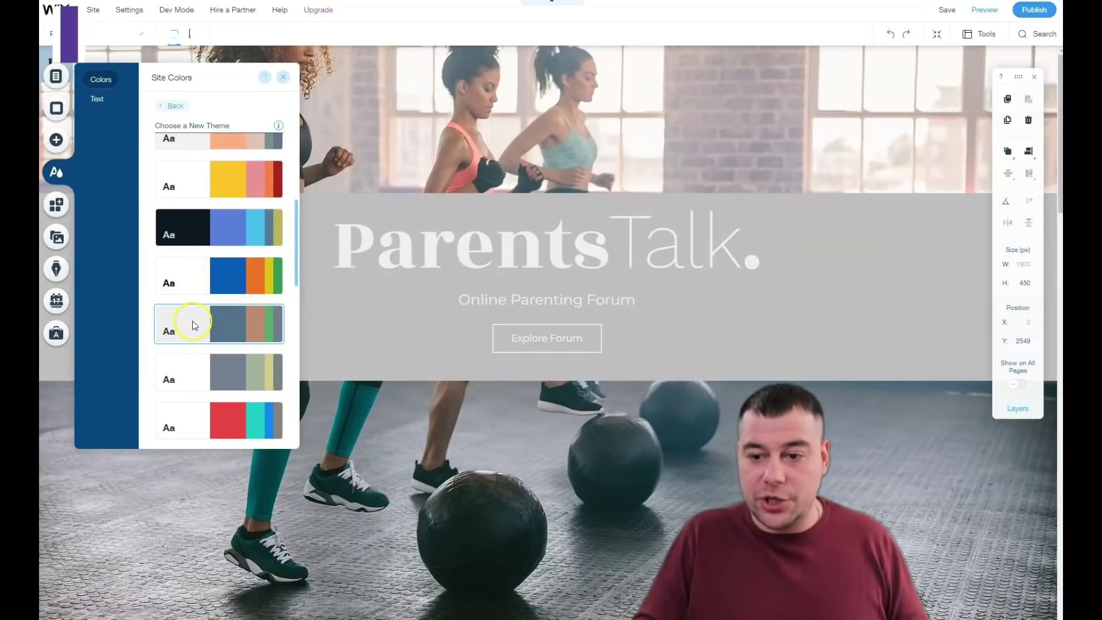
pyautogui.click(191, 371)
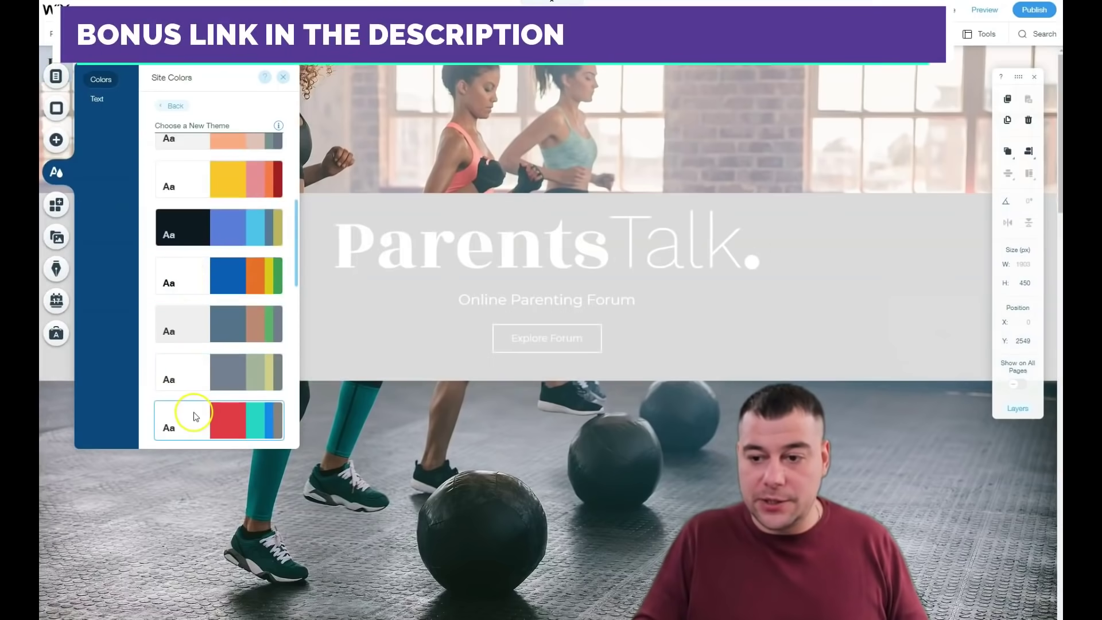
pyautogui.scroll(-5, 193, 345)
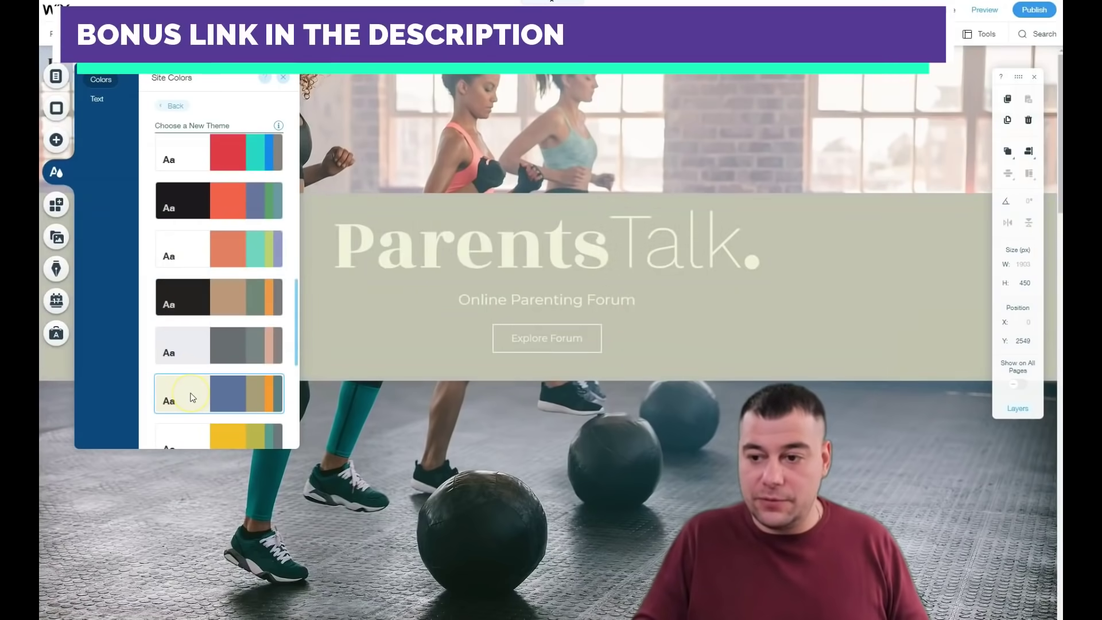
pyautogui.click(196, 342)
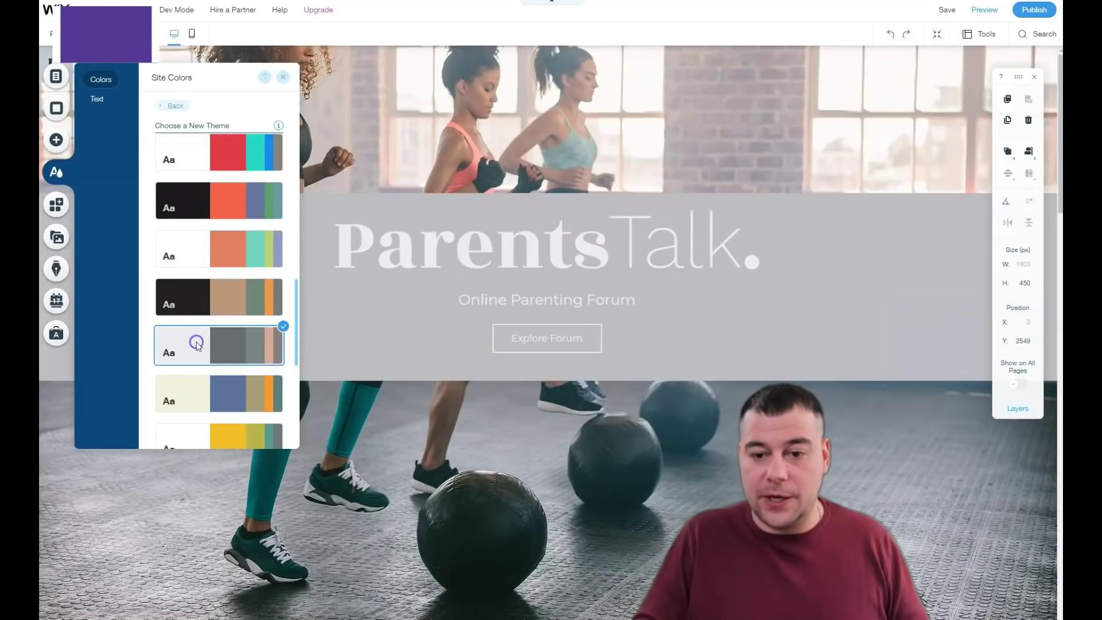
# Step: Raise the ParentsTalk heading and settle the Online Parenting Forum subtitle slightly lower in the grey strip
pyautogui.click(284, 75)
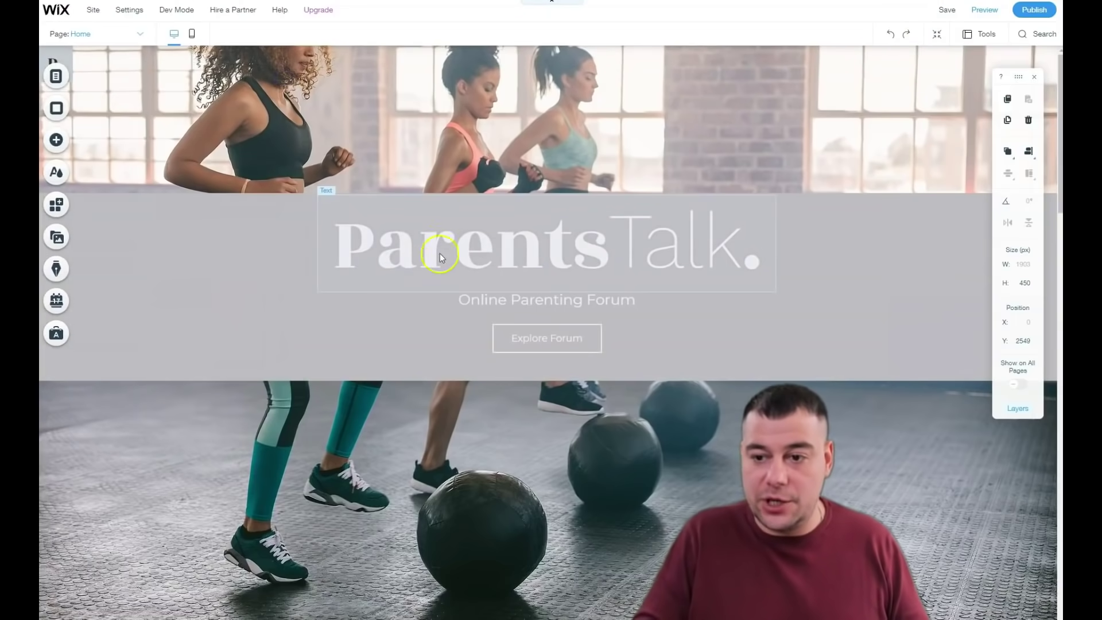
pyautogui.scroll(-5, 453, 259)
pyautogui.scroll(-4, 457, 264)
pyautogui.scroll(-3, 458, 264)
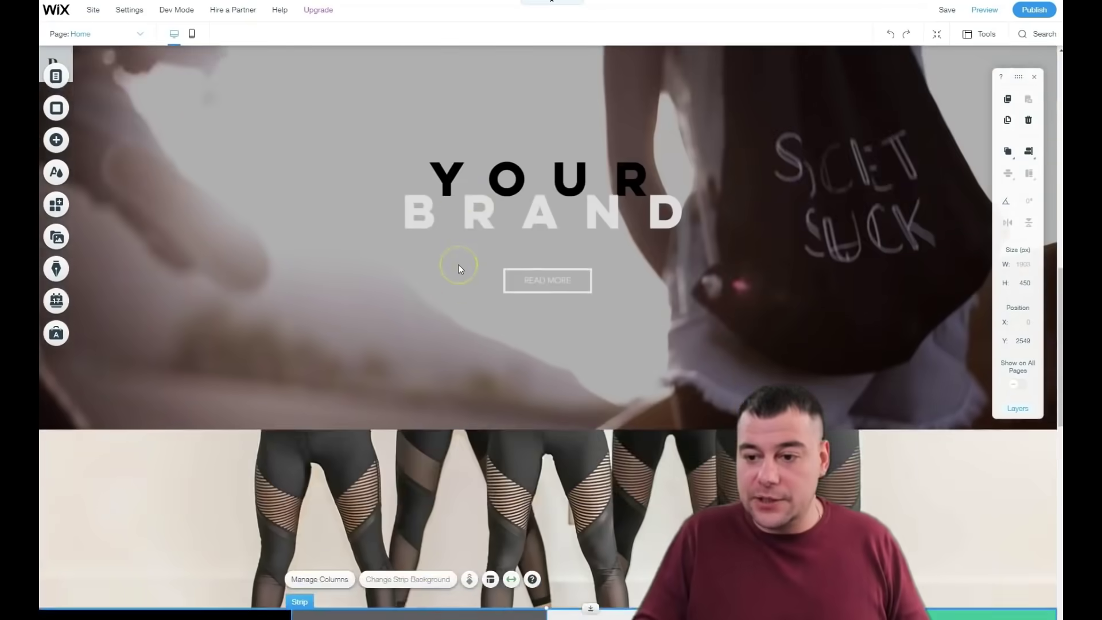
pyautogui.scroll(-3, 458, 264)
pyautogui.scroll(-3, 460, 264)
pyautogui.scroll(-1, 459, 264)
pyautogui.scroll(3, 462, 263)
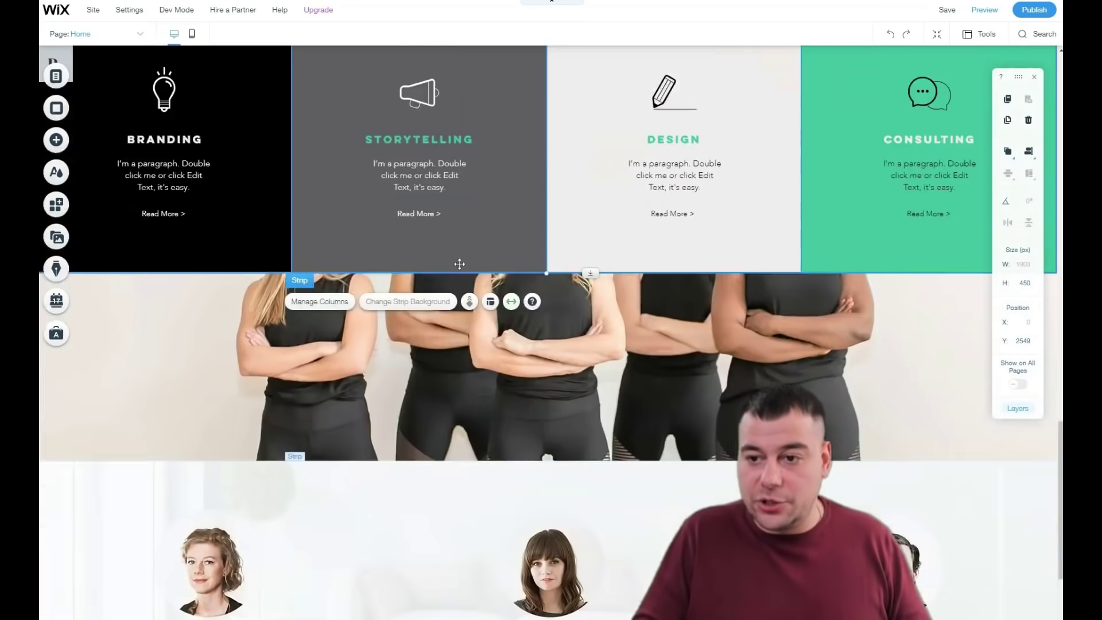
pyautogui.scroll(3, 464, 263)
pyautogui.scroll(5, 463, 262)
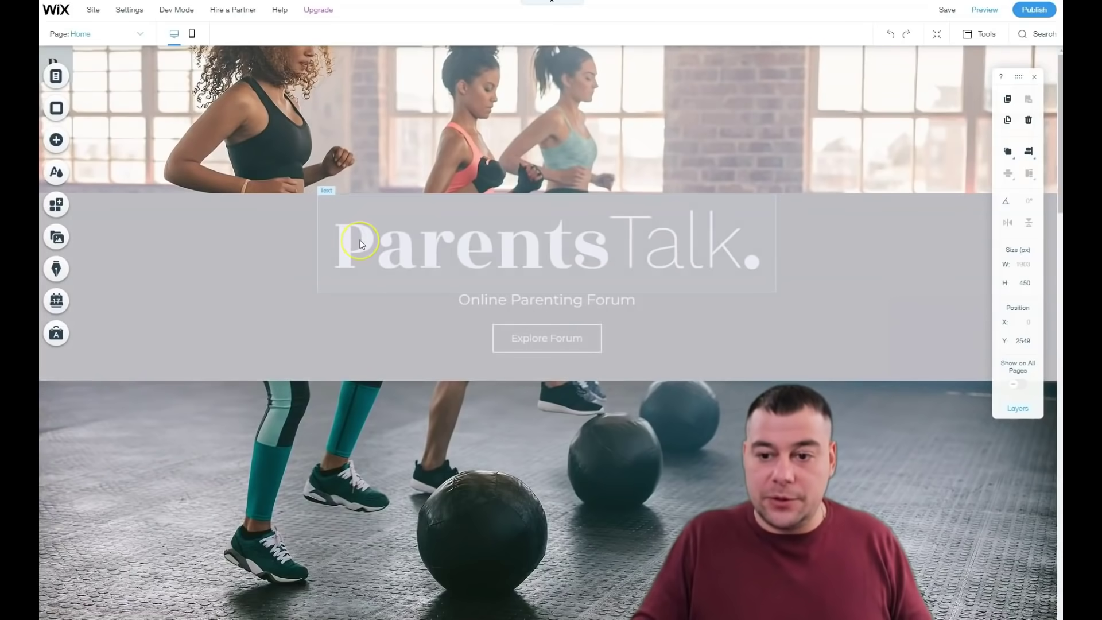
pyautogui.moveTo(360, 240)
pyautogui.mouseDown()
pyautogui.moveTo(371, 151)
pyautogui.moveTo(375, 183)
pyautogui.mouseUp()
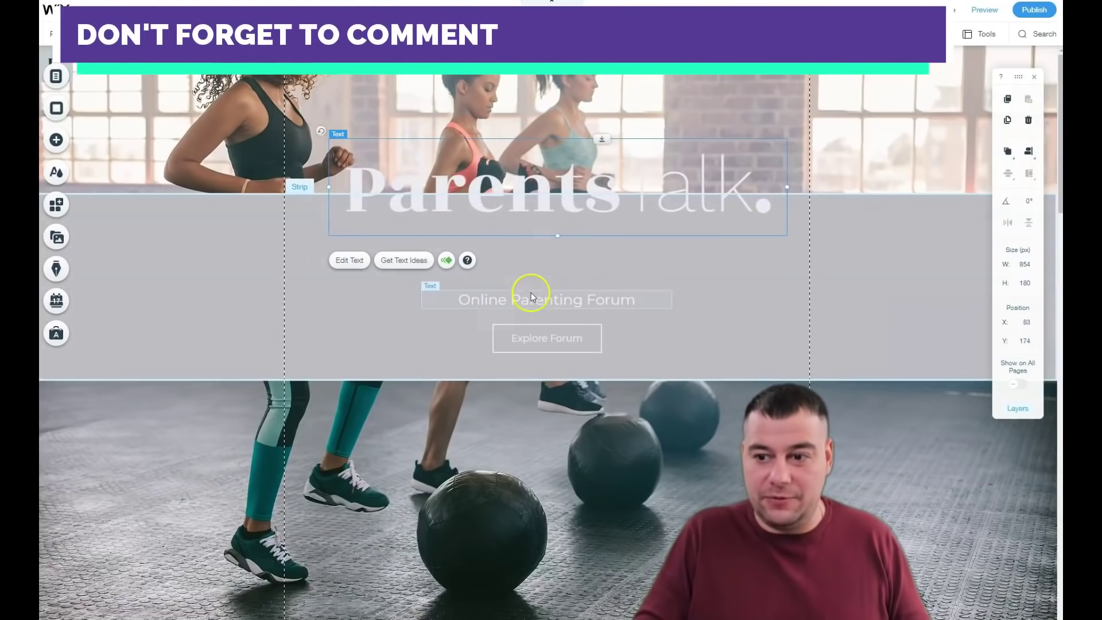
pyautogui.moveTo(533, 303); pyautogui.dragTo(534, 269)
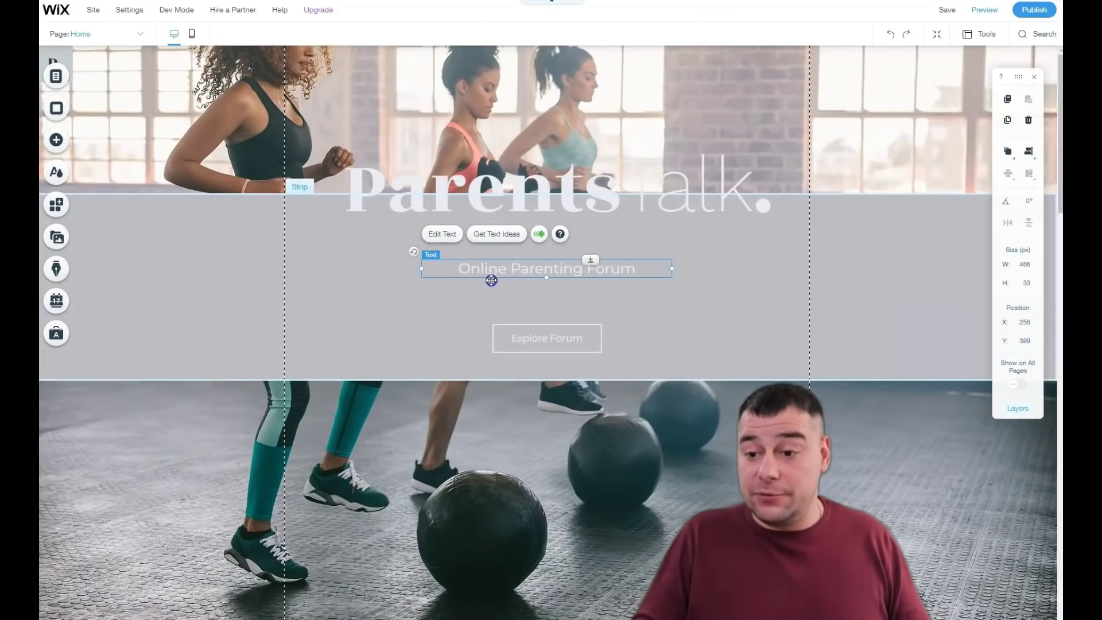
pyautogui.moveTo(491, 284); pyautogui.dragTo(489, 290)
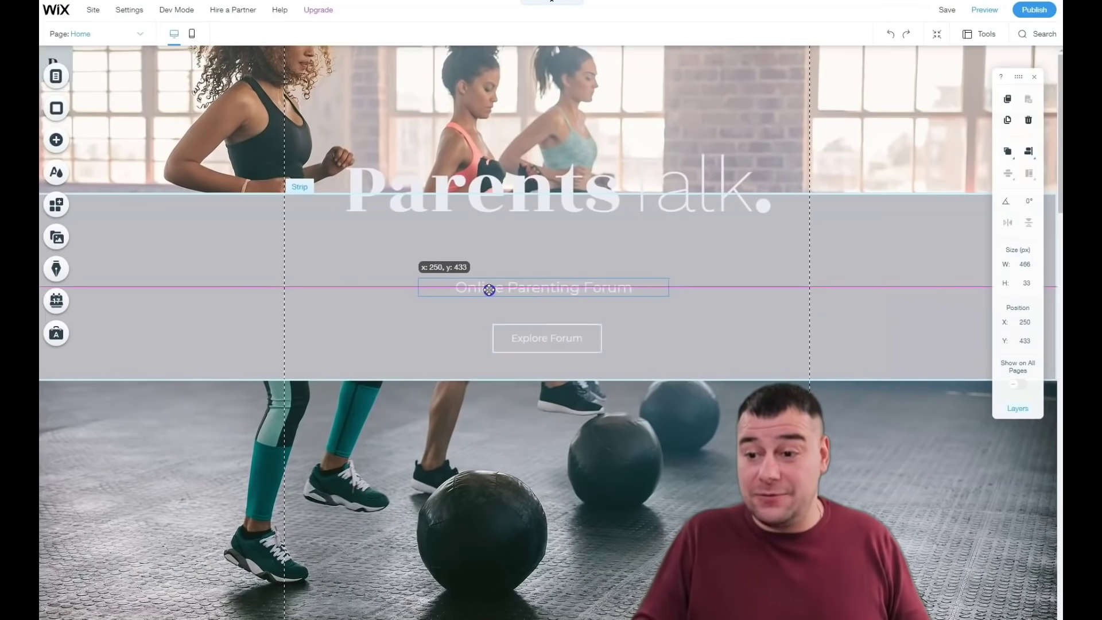
pyautogui.click(505, 284)
pyautogui.moveTo(505, 286); pyautogui.dragTo(509, 285)
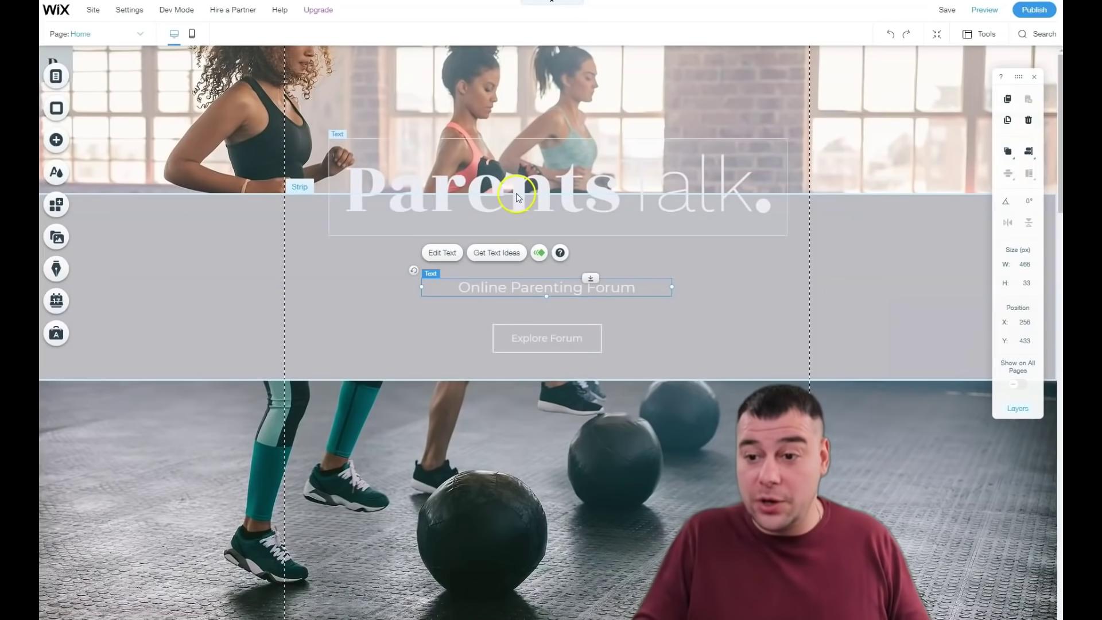
# Step: Move the Parents Talk heading up onto the top photo, toward the right
pyautogui.click(473, 180)
pyautogui.moveTo(472, 179); pyautogui.dragTo(341, 127)
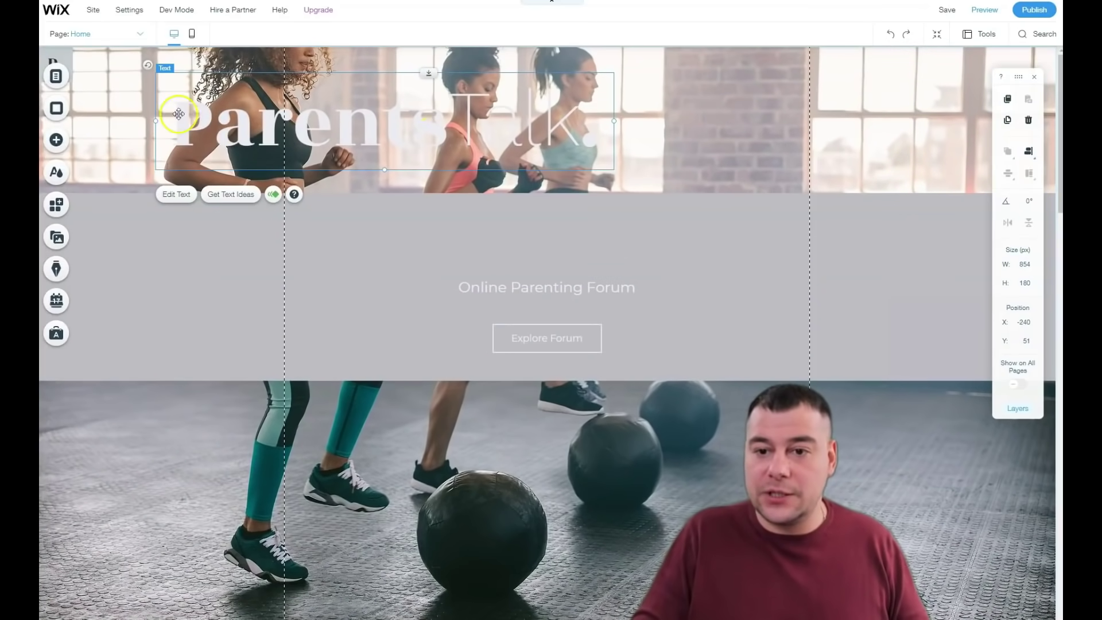
pyautogui.moveTo(317, 130); pyautogui.dragTo(663, 135)
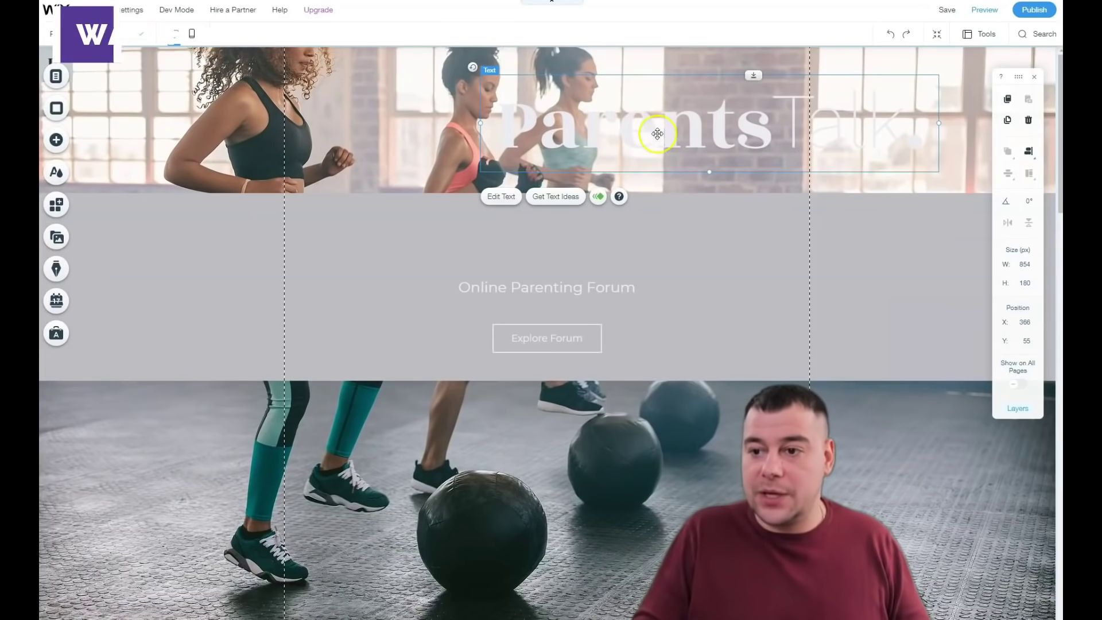
# Step: Style the heading as Heading 1 in Signika at font size 116
pyautogui.doubleClick(669, 121)
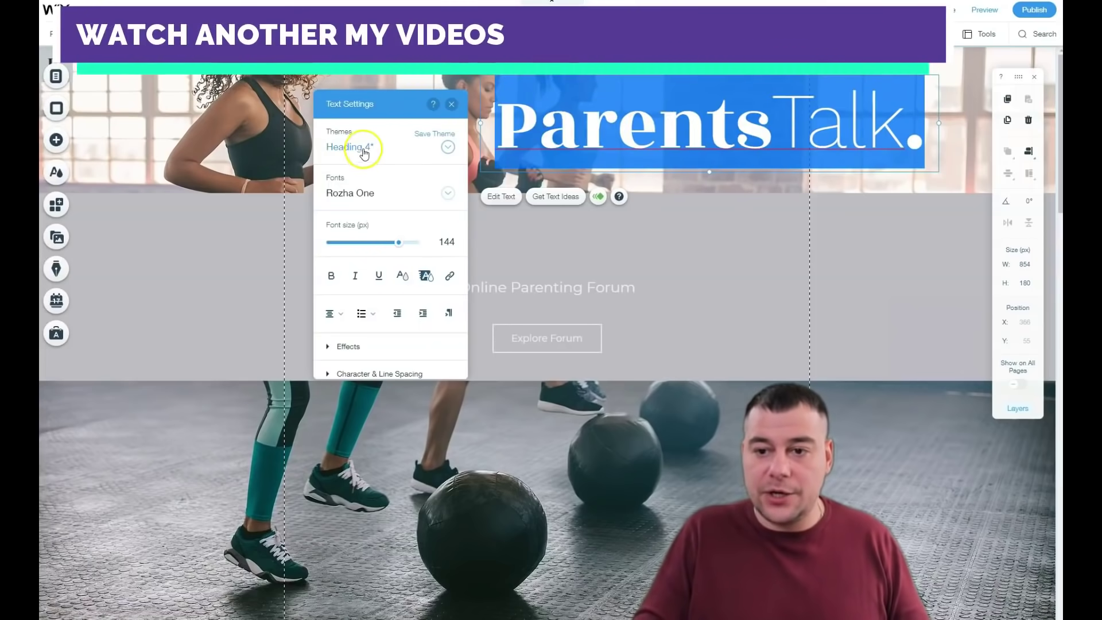
pyautogui.click(448, 148)
pyautogui.click(367, 42)
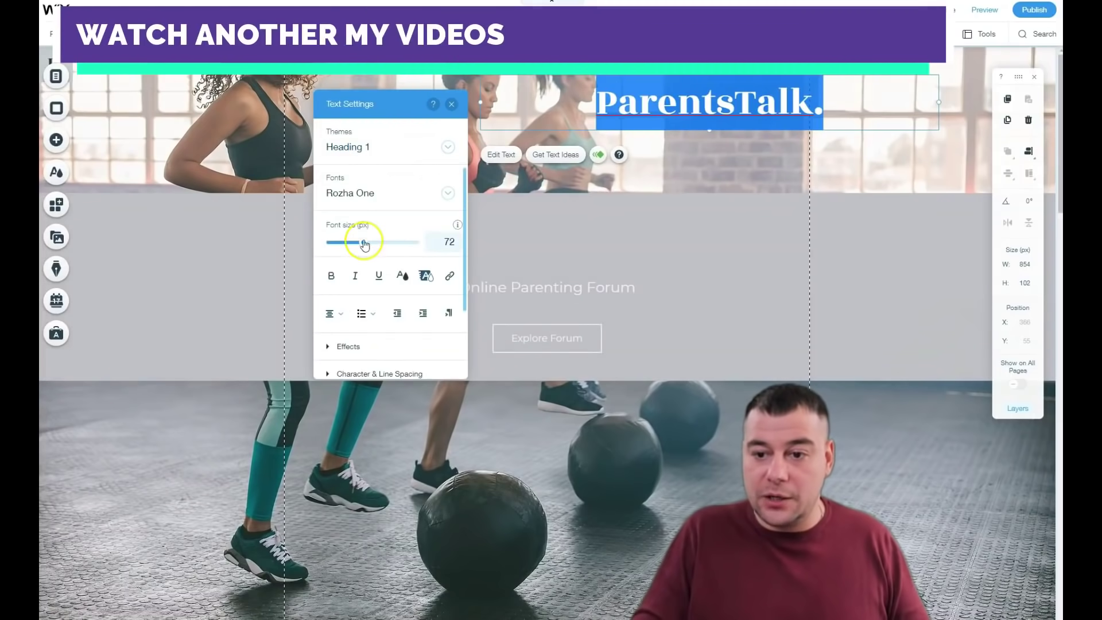
pyautogui.moveTo(364, 243); pyautogui.dragTo(386, 242)
pyautogui.click(359, 192)
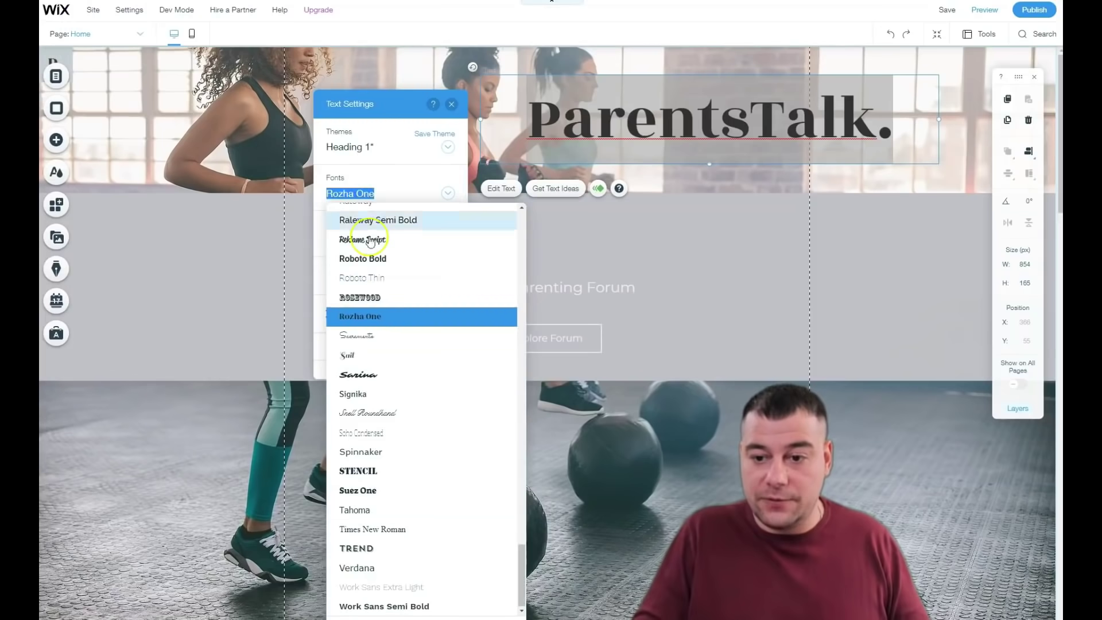
pyautogui.click(372, 278)
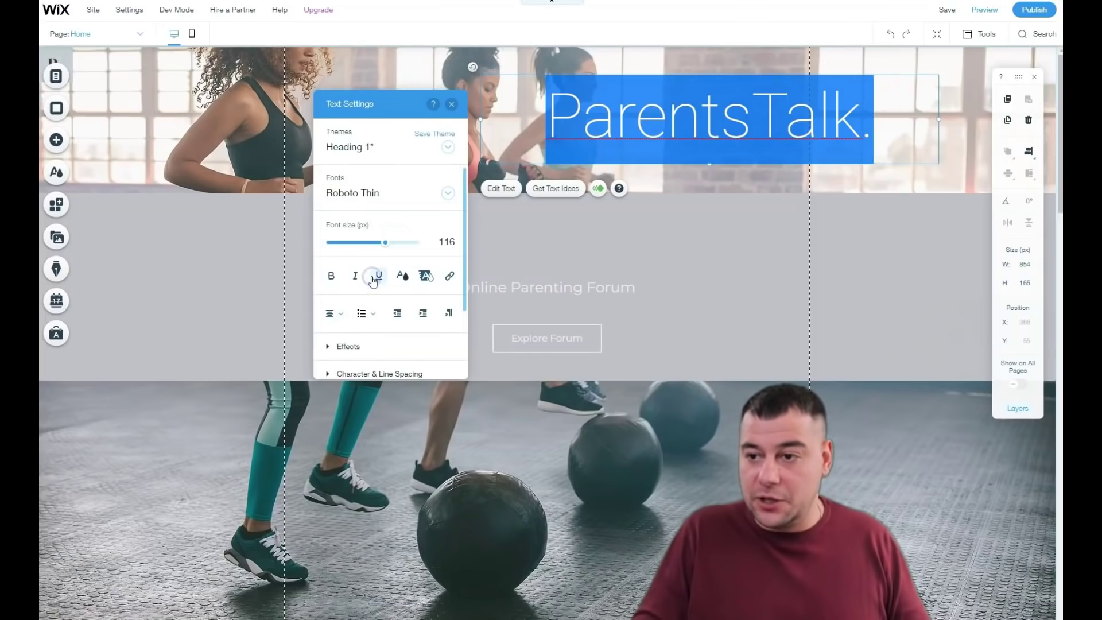
pyautogui.click(376, 198)
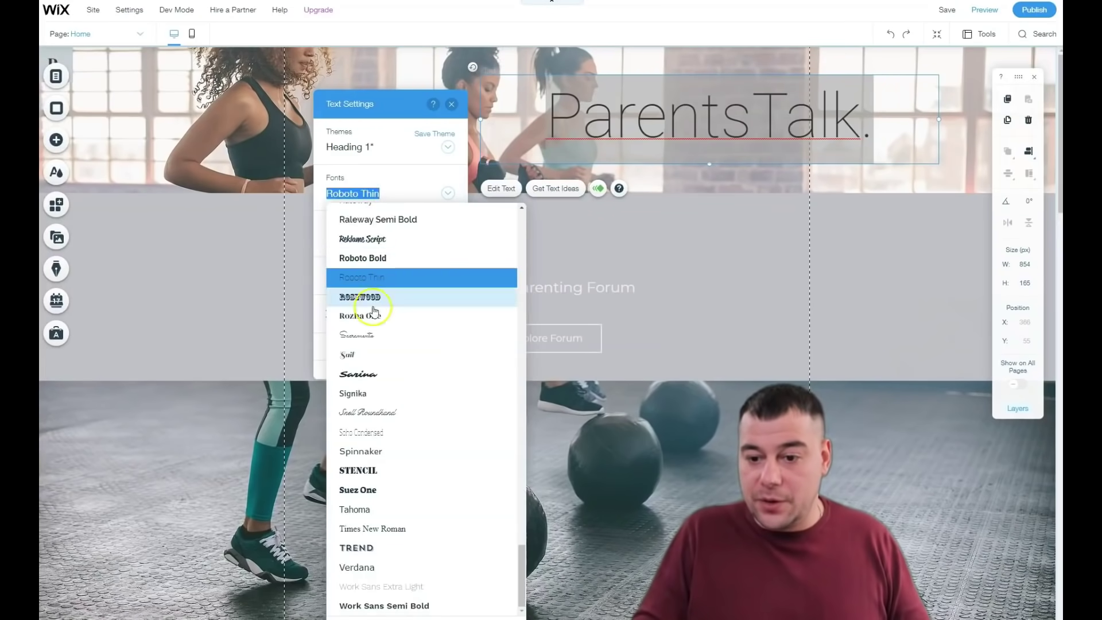
pyautogui.click(358, 396)
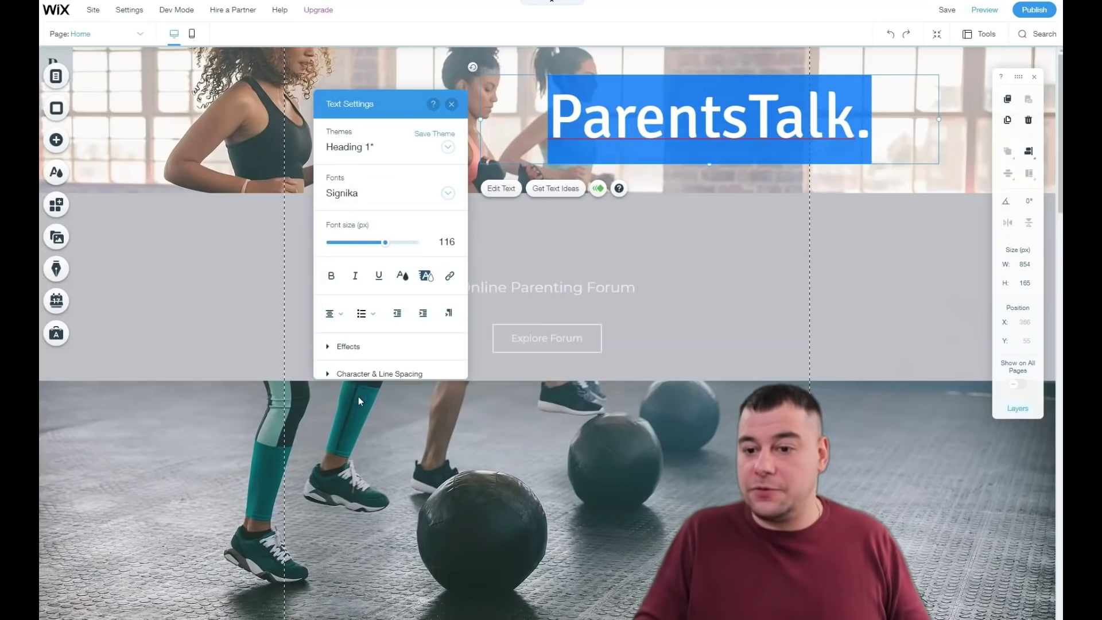
# Step: Change the heading wording to 'Fittness for fun'
pyautogui.click(517, 148)
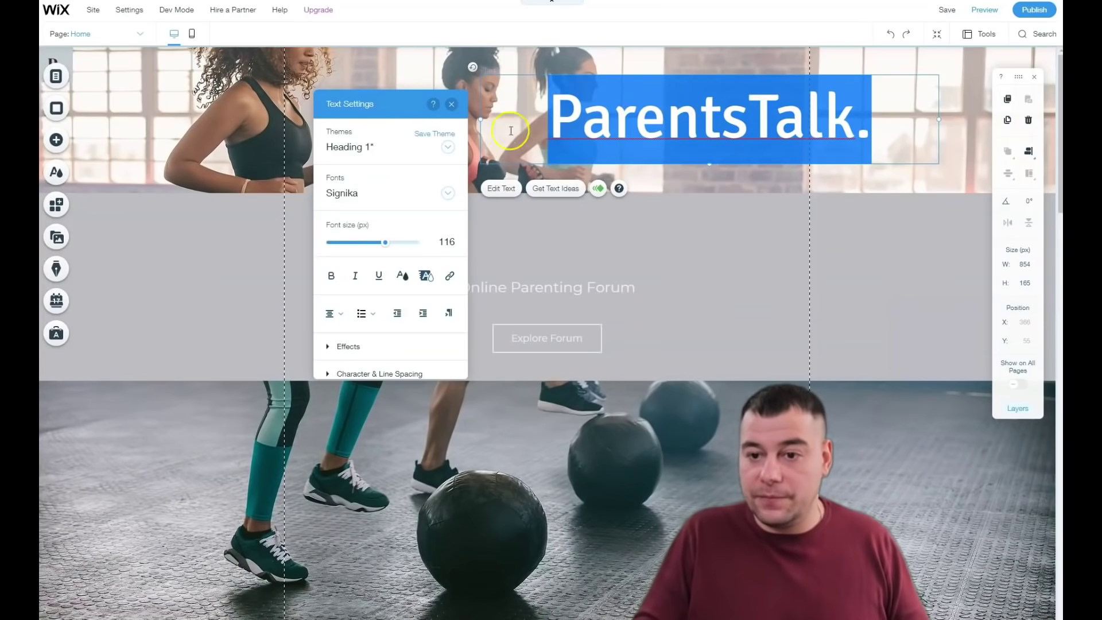
pyautogui.write('Fit')
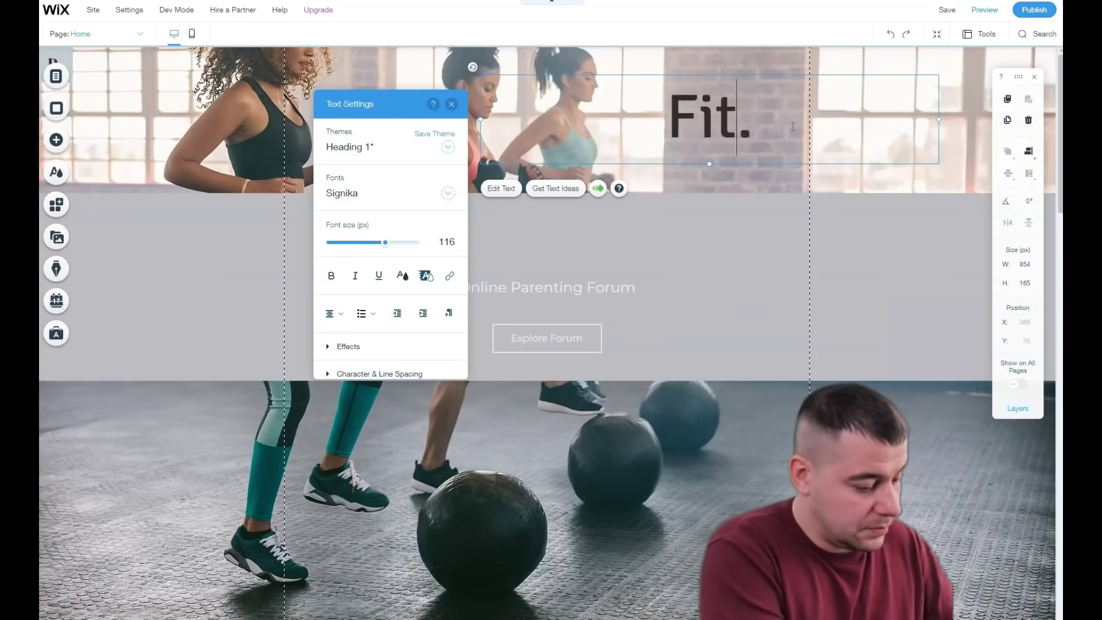
pyautogui.write('tne for fun')
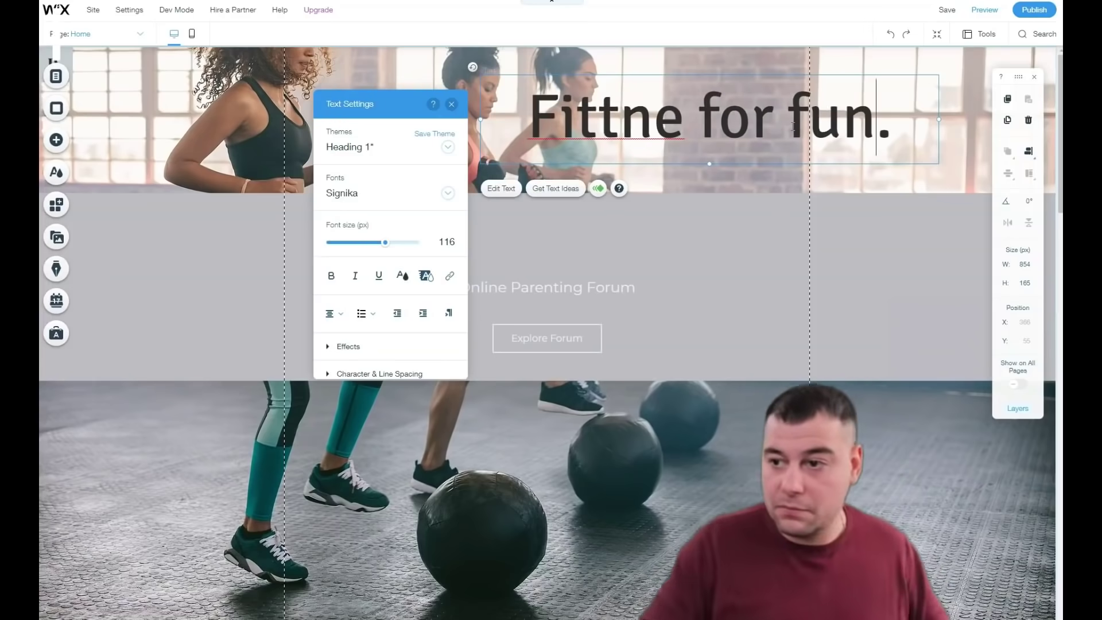
pyautogui.click(915, 199)
pyautogui.write('ss')
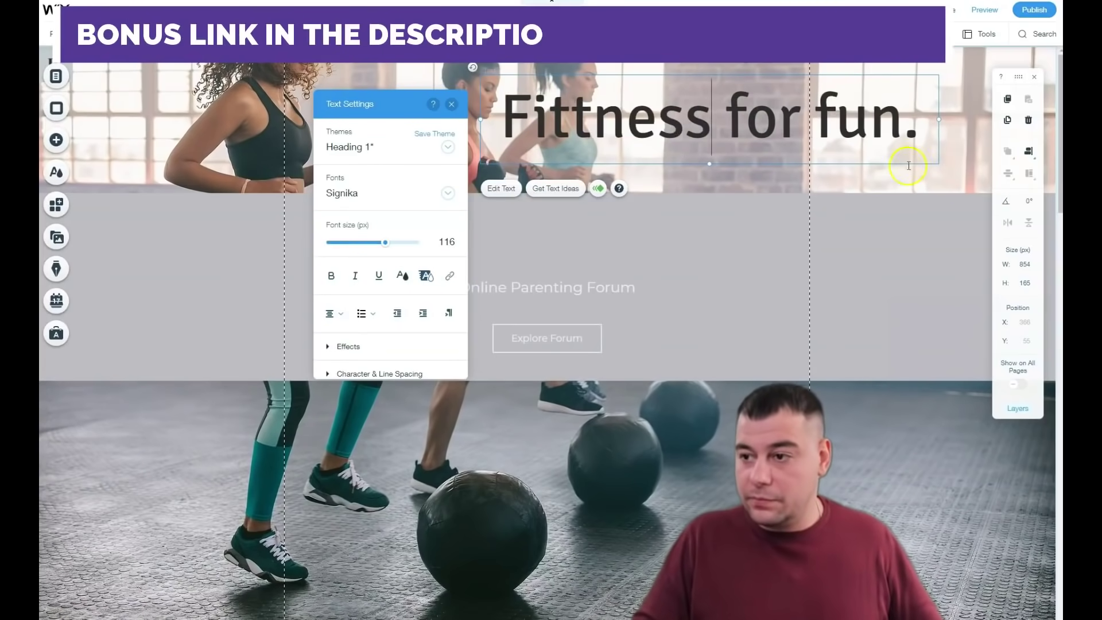
pyautogui.click(904, 209)
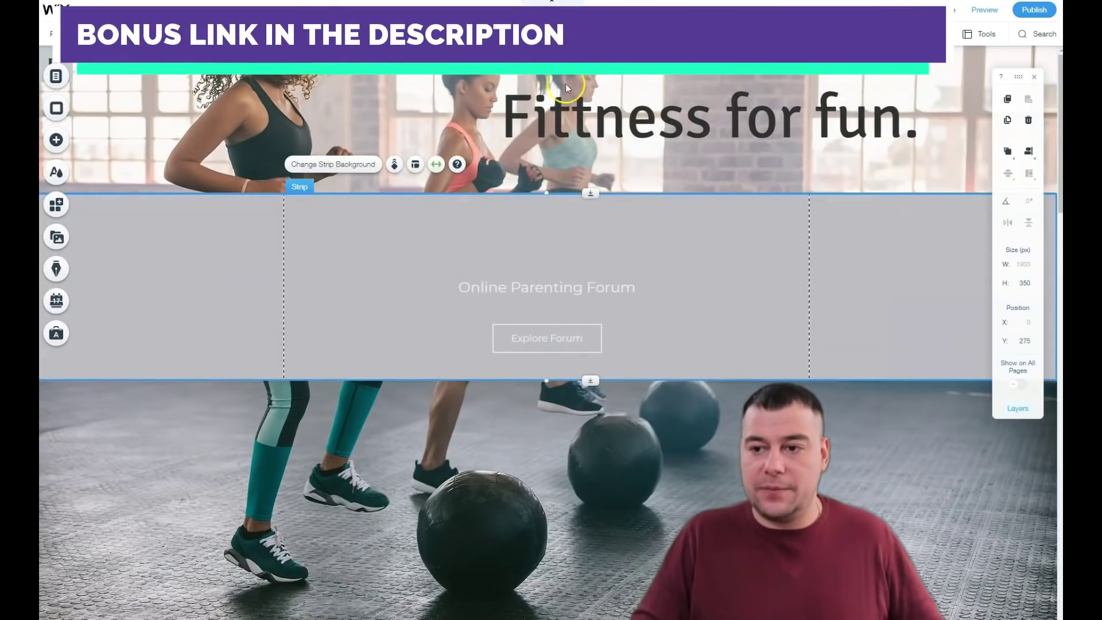
# Step: Give the Fittness for fun heading an Expand-In animation
pyautogui.click(577, 119)
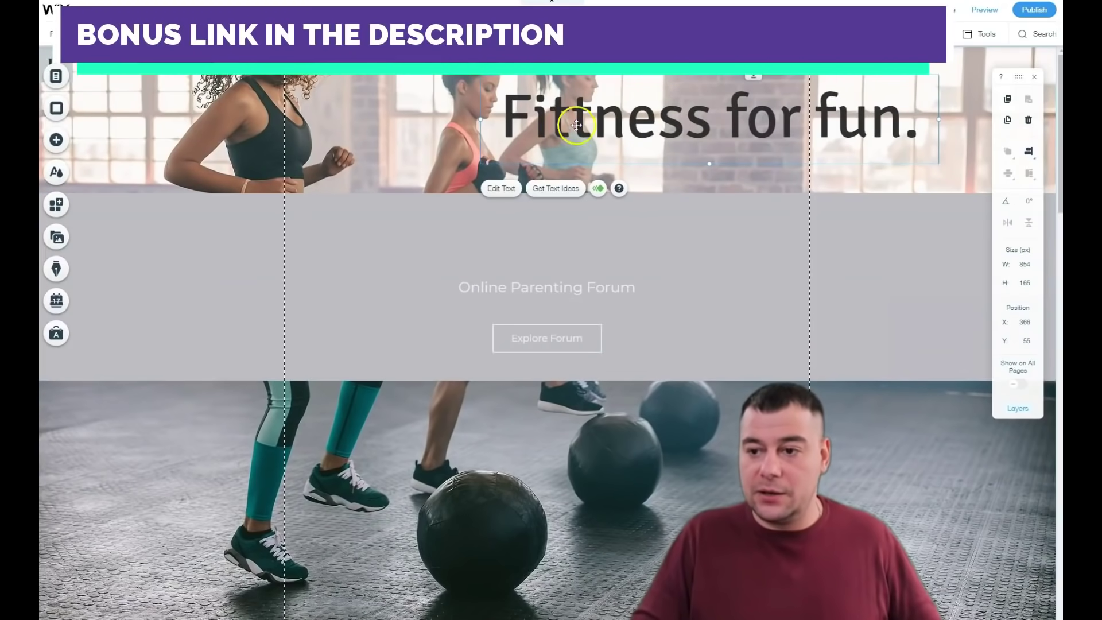
pyautogui.click(598, 190)
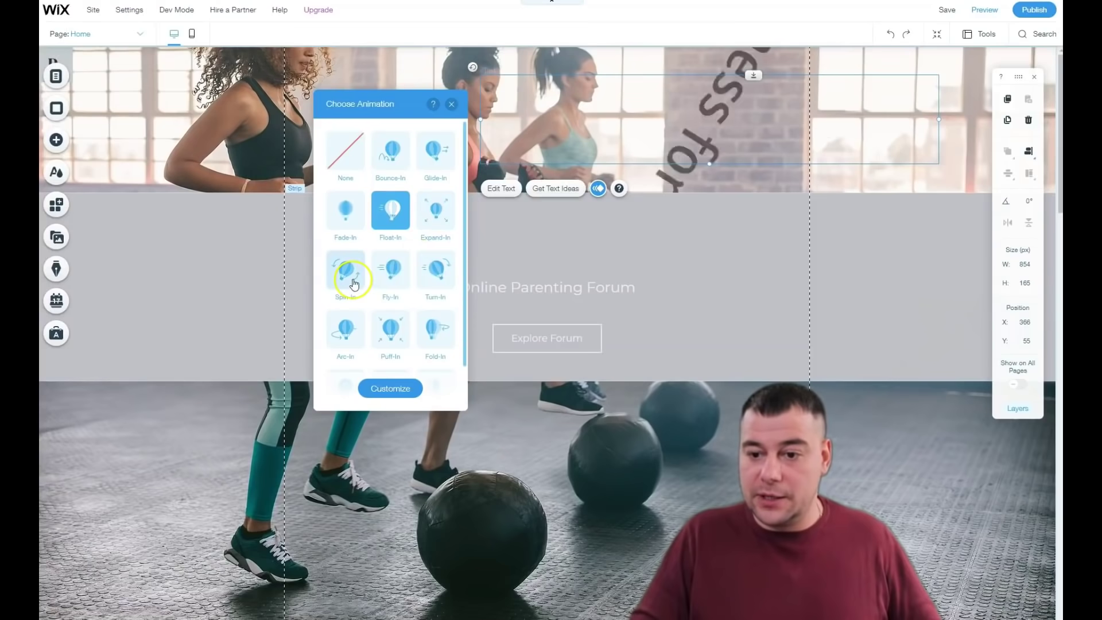
pyautogui.click(440, 208)
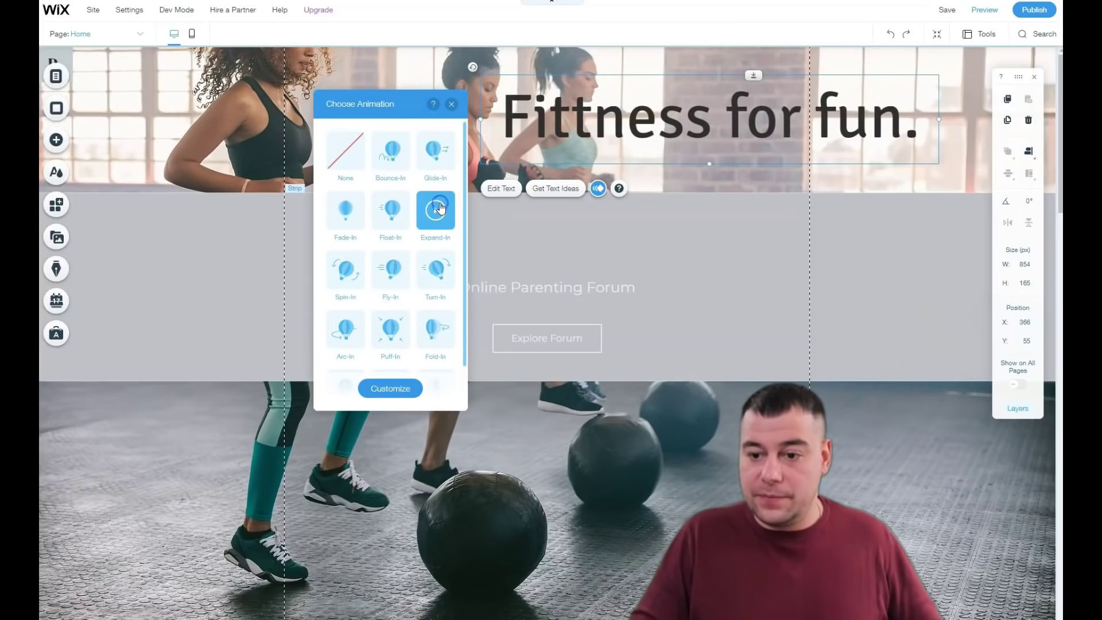
pyautogui.click(457, 103)
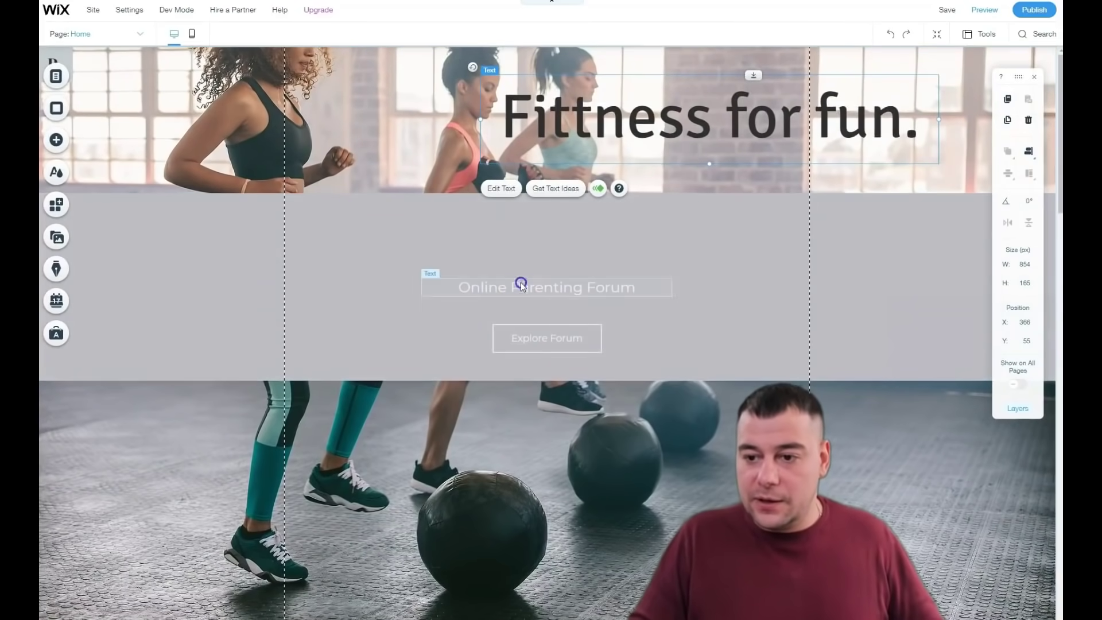
# Step: Move the subtitle up and begin retyping it to 'Online Fitt…'
pyautogui.moveTo(520, 287); pyautogui.dragTo(520, 251)
pyautogui.doubleClick(519, 251)
pyautogui.write('Fittness')
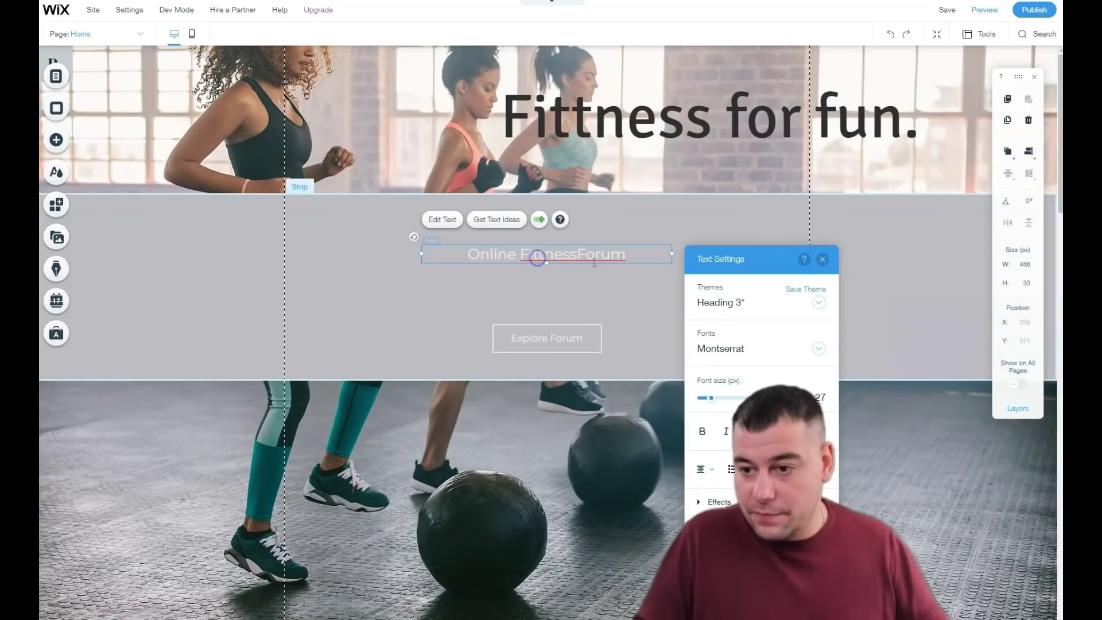
# Step: Correct the subtitle text to read 'Online Fitness Forum'
pyautogui.press('BackSpace')
pyautogui.write('ness')
pyautogui.click(584, 122)
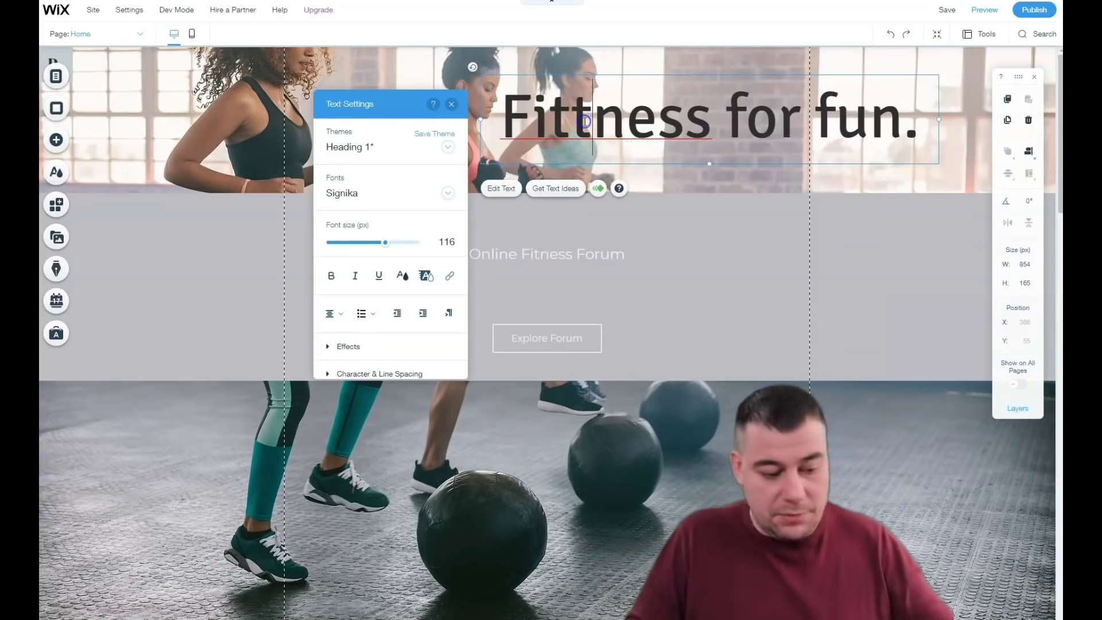
# Step: Nudge the Online Fitness Forum subtitle slightly lower in the grey strip
pyautogui.click(659, 249)
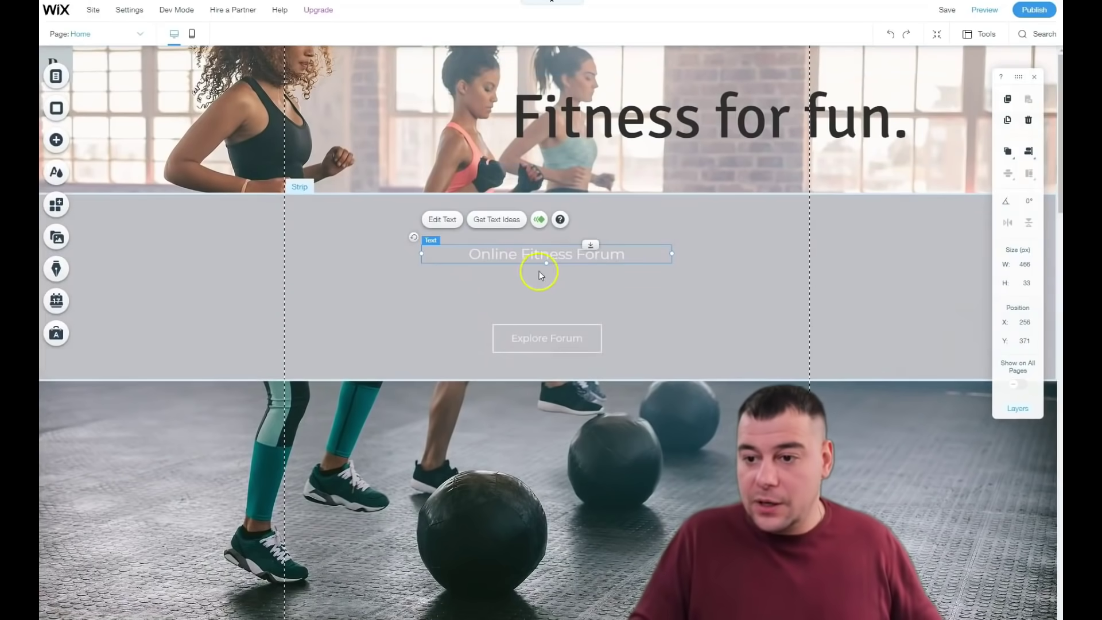
pyautogui.moveTo(542, 268)
pyautogui.mouseDown()
pyautogui.moveTo(536, 276)
pyautogui.moveTo(555, 274)
pyautogui.moveTo(546, 264)
pyautogui.moveTo(555, 295)
pyautogui.moveTo(549, 270)
pyautogui.moveTo(559, 271)
pyautogui.moveTo(538, 275)
pyautogui.mouseUp()
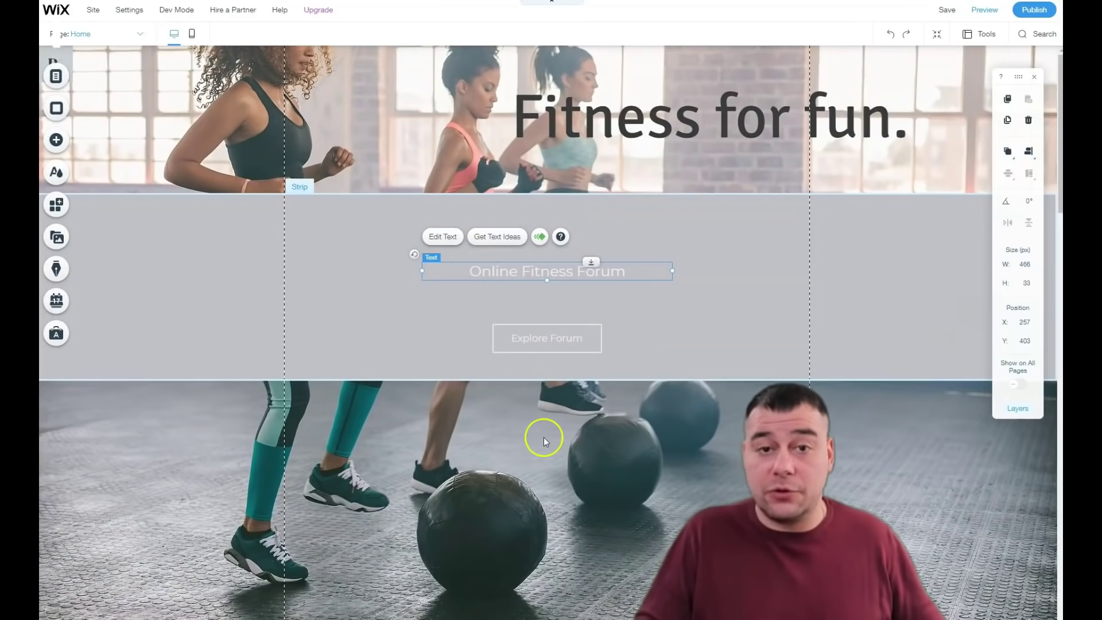
pyautogui.scroll(-2, 584, 364)
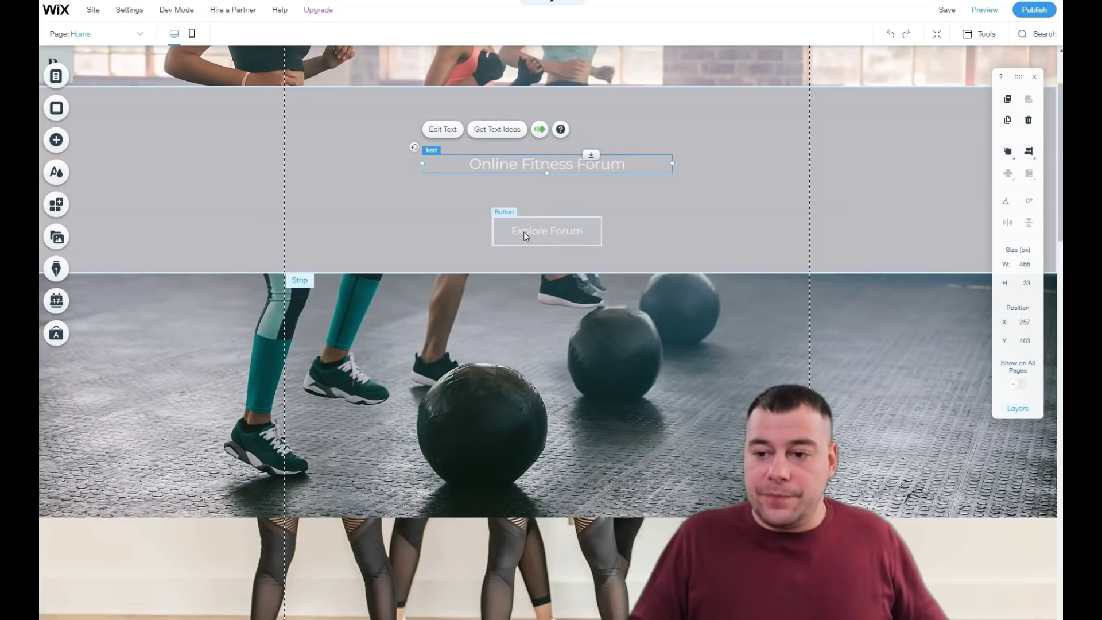
pyautogui.doubleClick(524, 232)
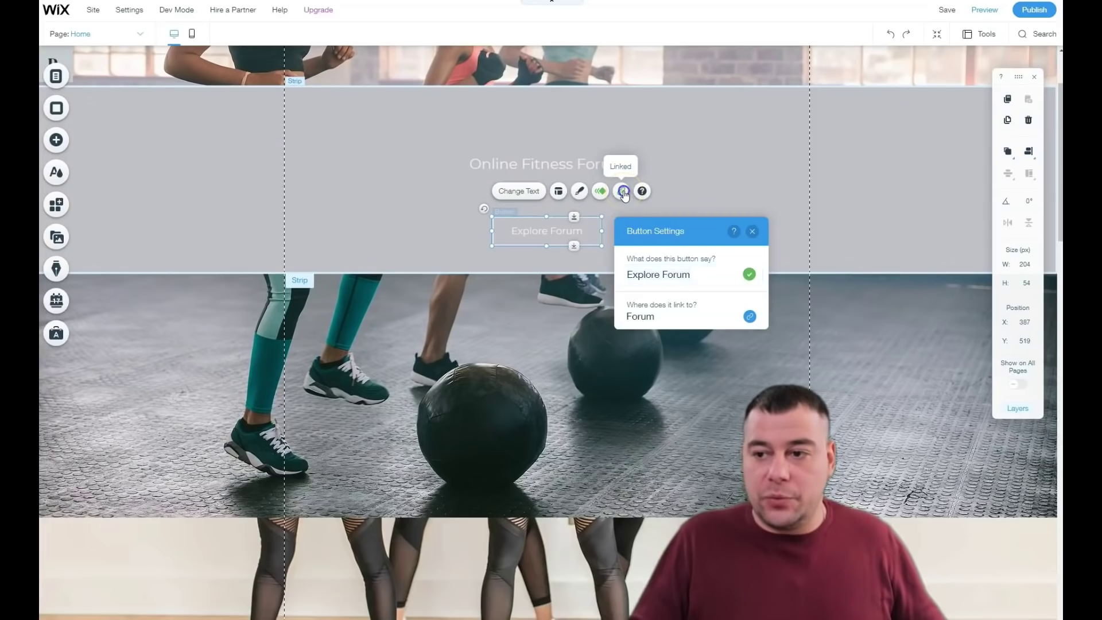
pyautogui.click(623, 191)
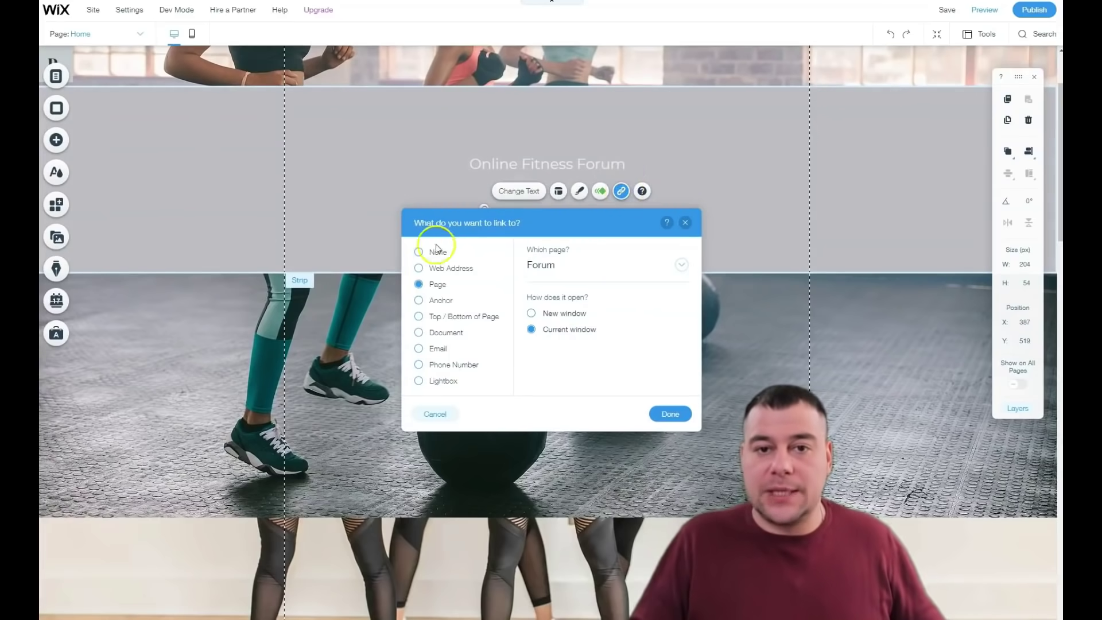
pyautogui.click(419, 350)
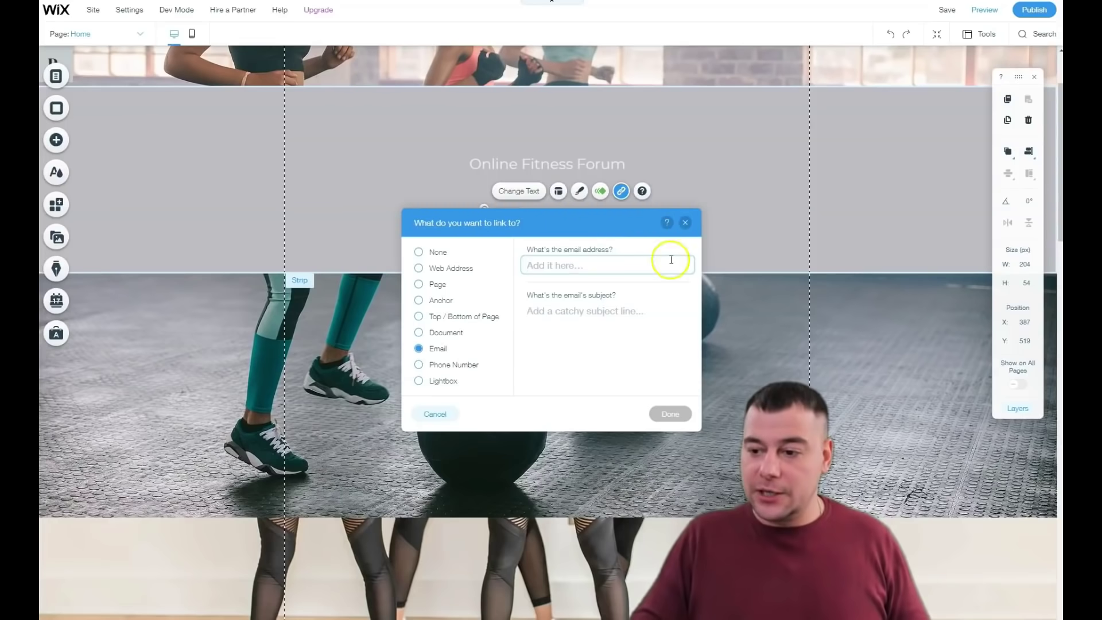
pyautogui.click(686, 222)
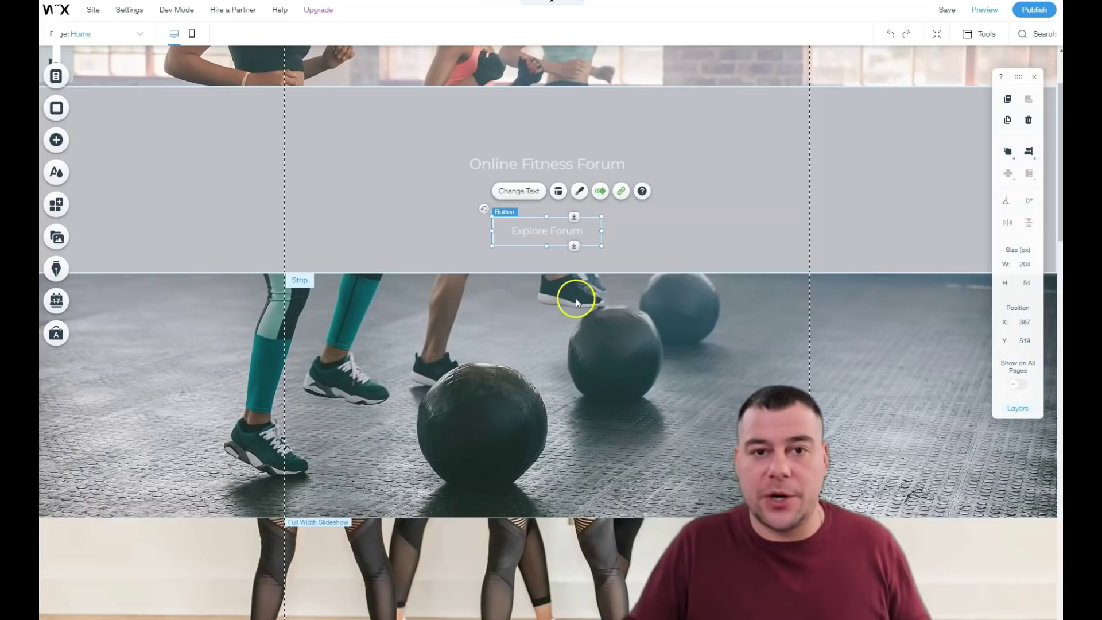
pyautogui.scroll(-2, 512, 308)
pyautogui.scroll(-3, 511, 310)
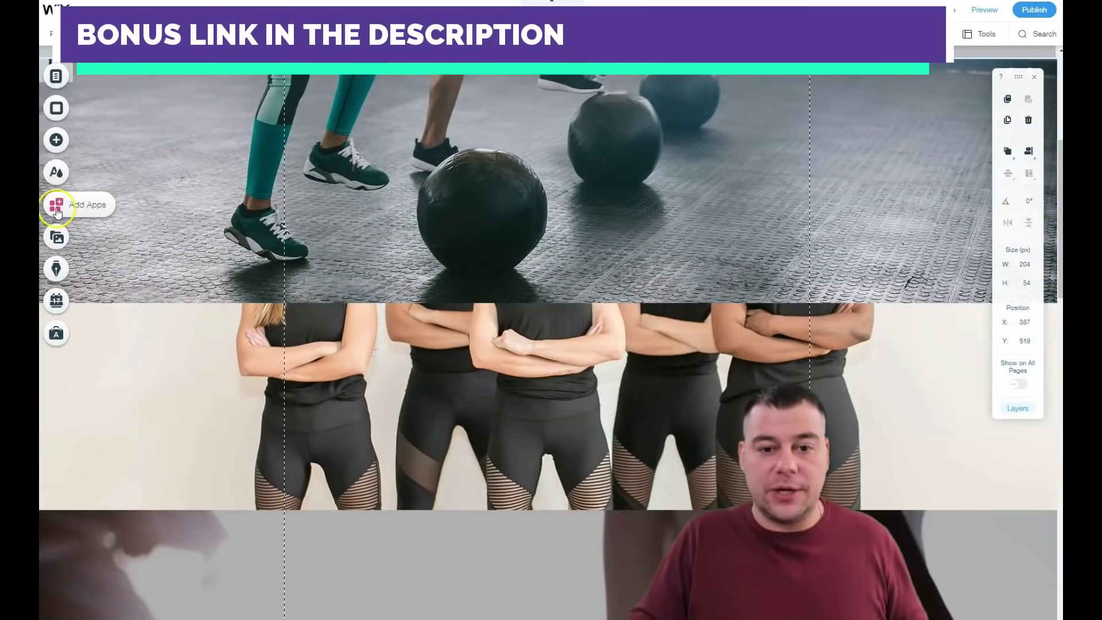
# Step: Browse the Wix App Market's apps, such as Wix Blog and Social Apps
pyautogui.click(56, 208)
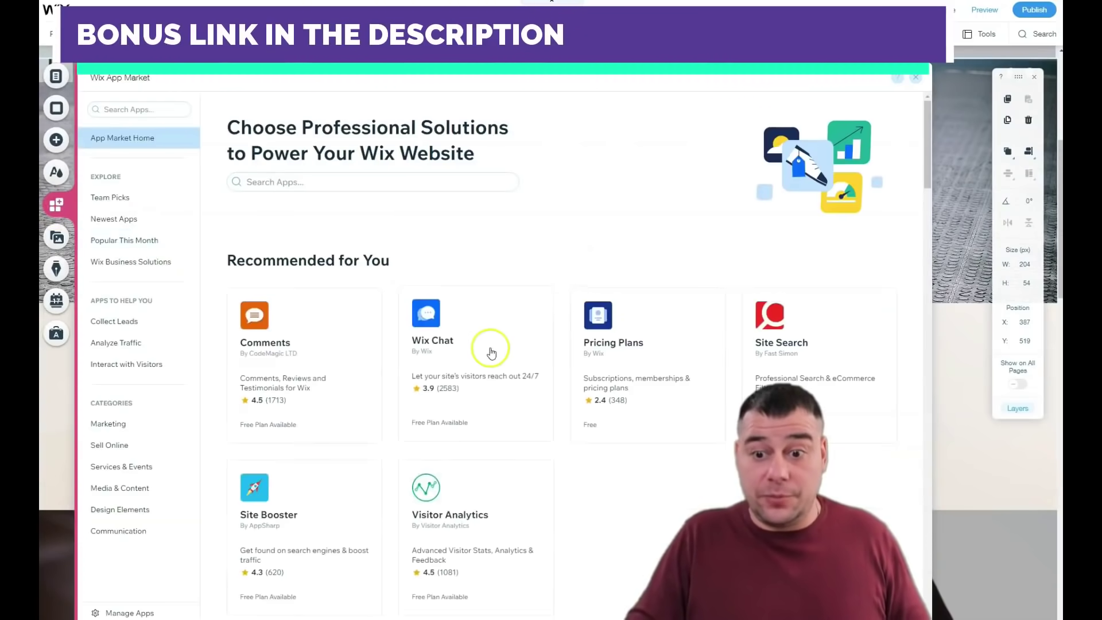
pyautogui.scroll(-4, 534, 383)
pyautogui.scroll(-3, 532, 382)
pyautogui.scroll(-3, 537, 342)
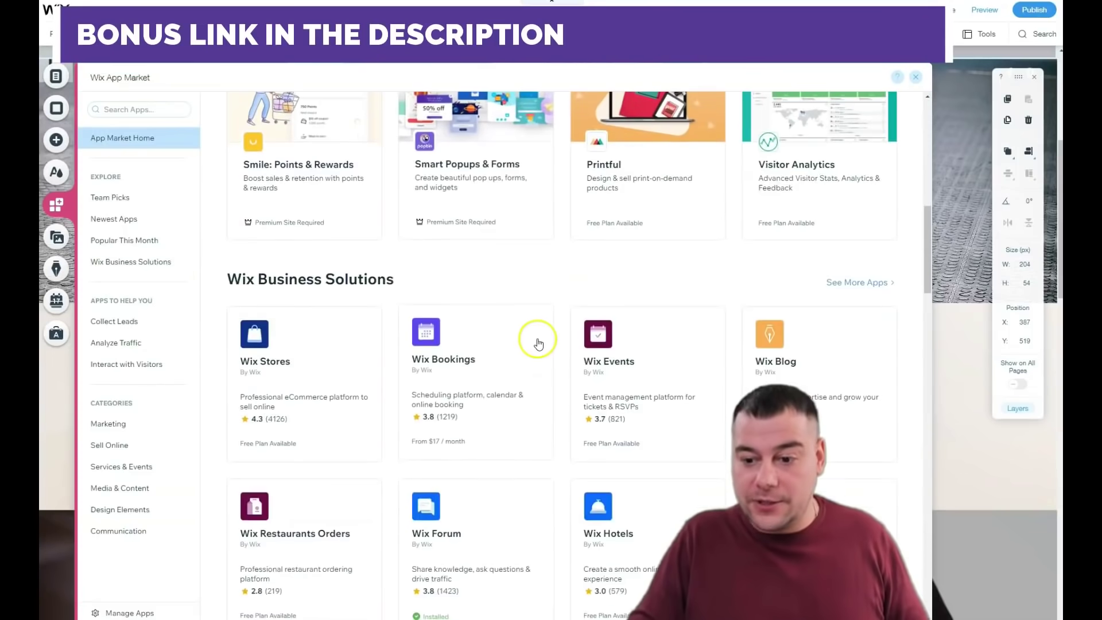
pyautogui.scroll(-5, 537, 343)
pyautogui.scroll(-5, 538, 336)
pyautogui.scroll(-3, 536, 325)
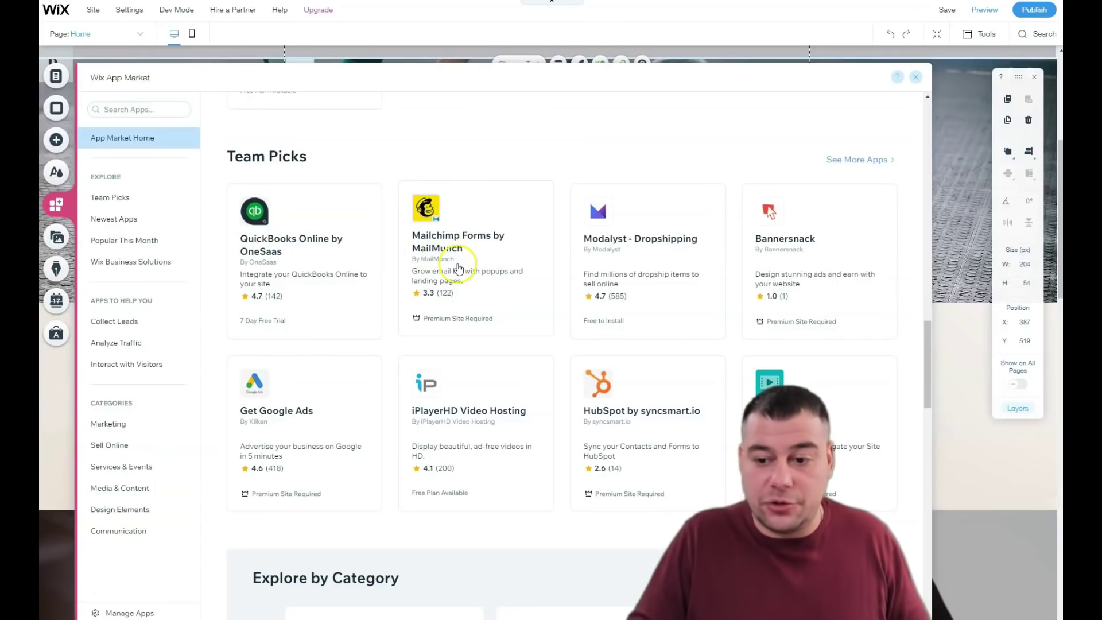
pyautogui.scroll(-4, 459, 268)
pyautogui.scroll(-3, 459, 268)
pyautogui.scroll(-3, 459, 268)
pyautogui.scroll(-6, 460, 270)
pyautogui.scroll(-3, 460, 268)
pyautogui.scroll(-4, 463, 271)
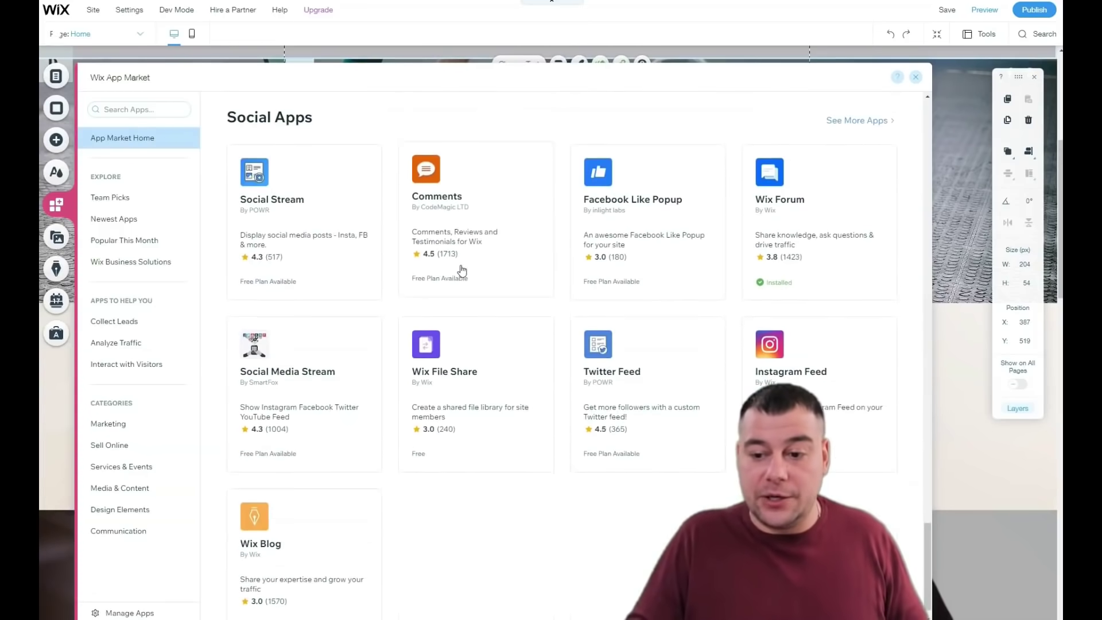
pyautogui.scroll(5, 468, 273)
pyautogui.scroll(-5, 467, 275)
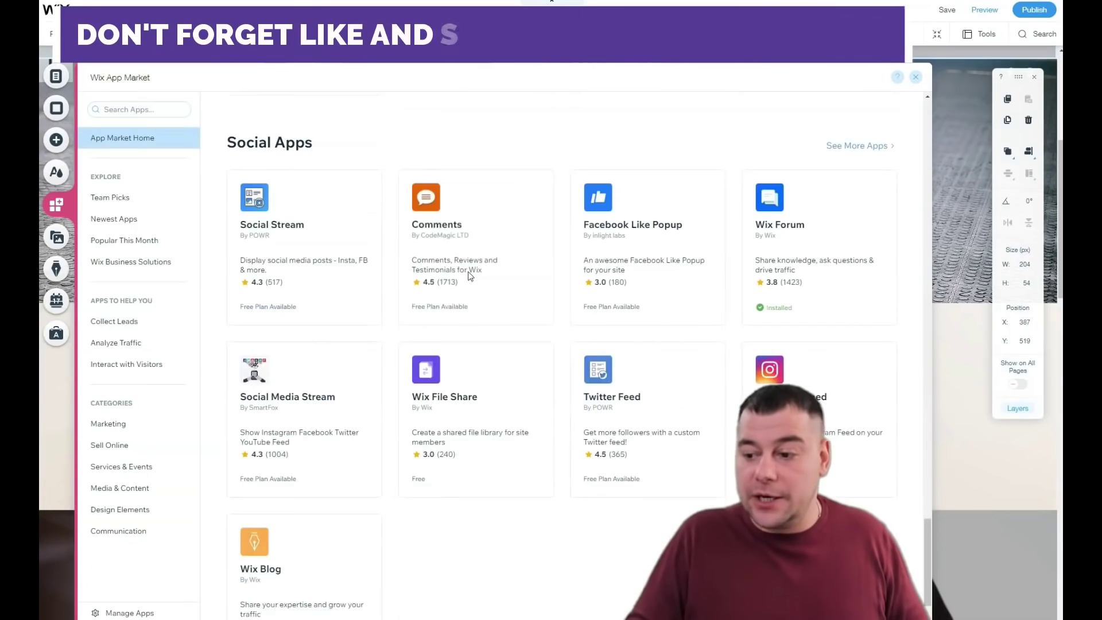
pyautogui.scroll(-1, 468, 274)
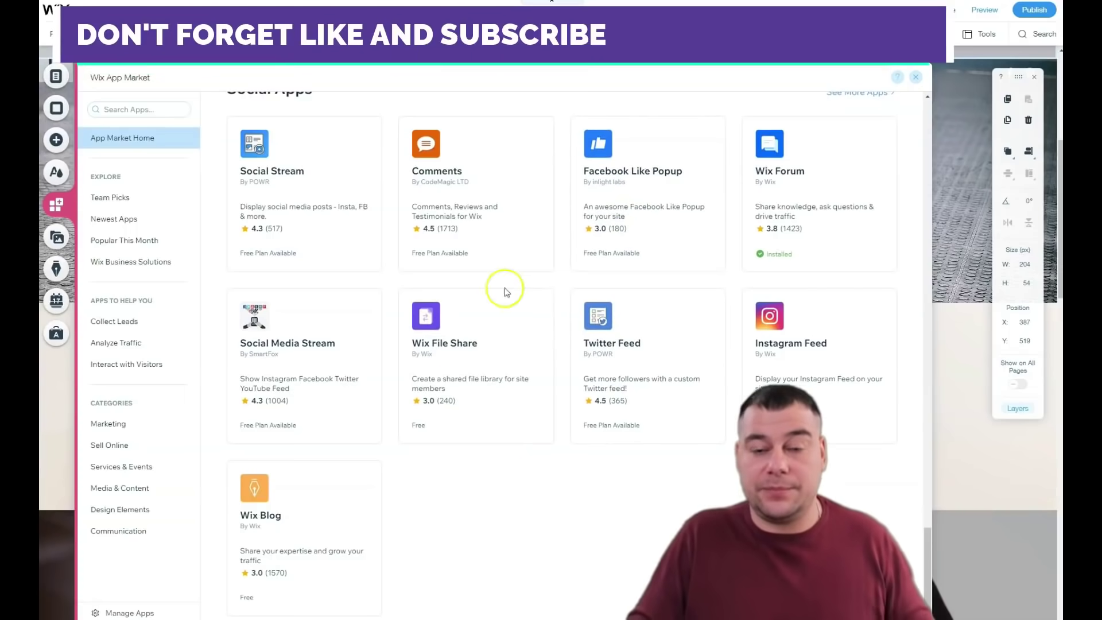
pyautogui.scroll(5, 241, 247)
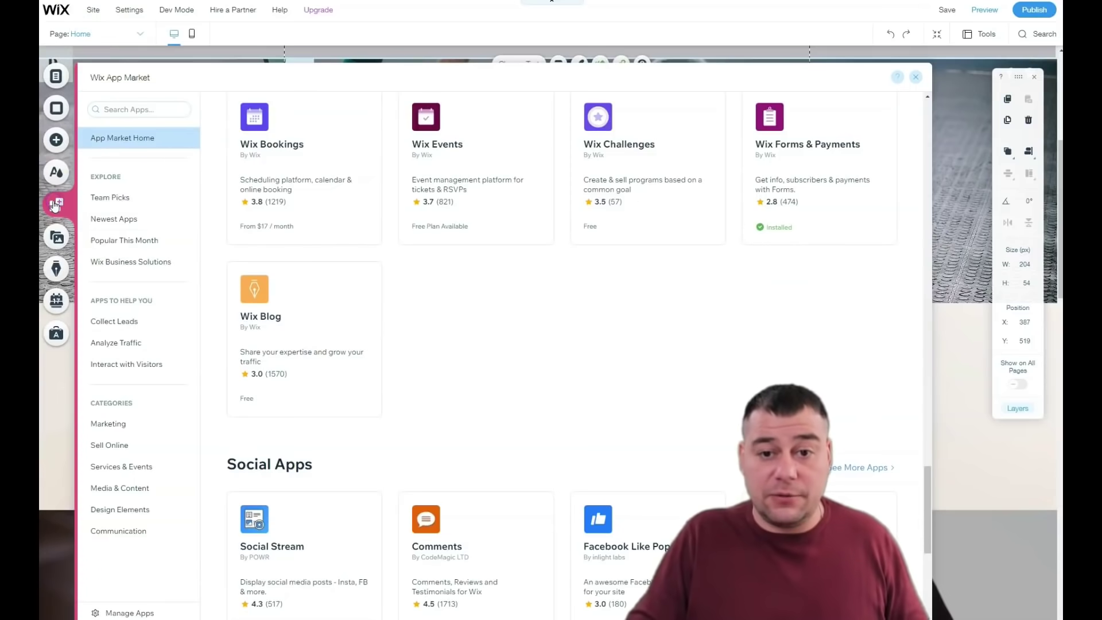
# Step: Close the App Market, dismiss the slideshow tip and select the YOUR BRAND strip
pyautogui.click(915, 76)
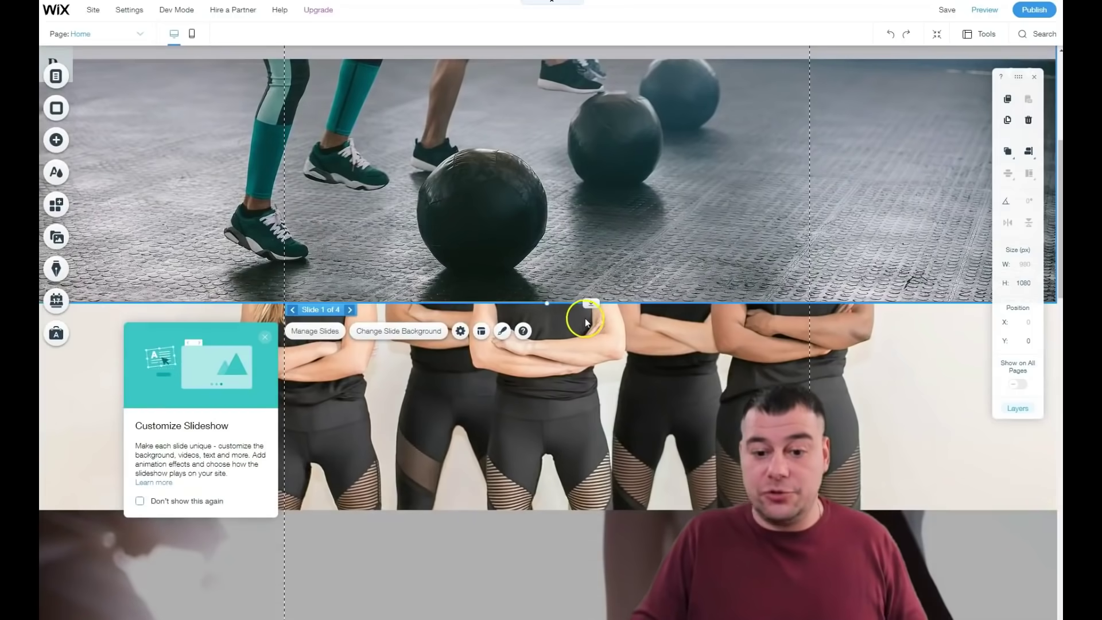
pyautogui.scroll(-5, 580, 312)
pyautogui.click(263, 338)
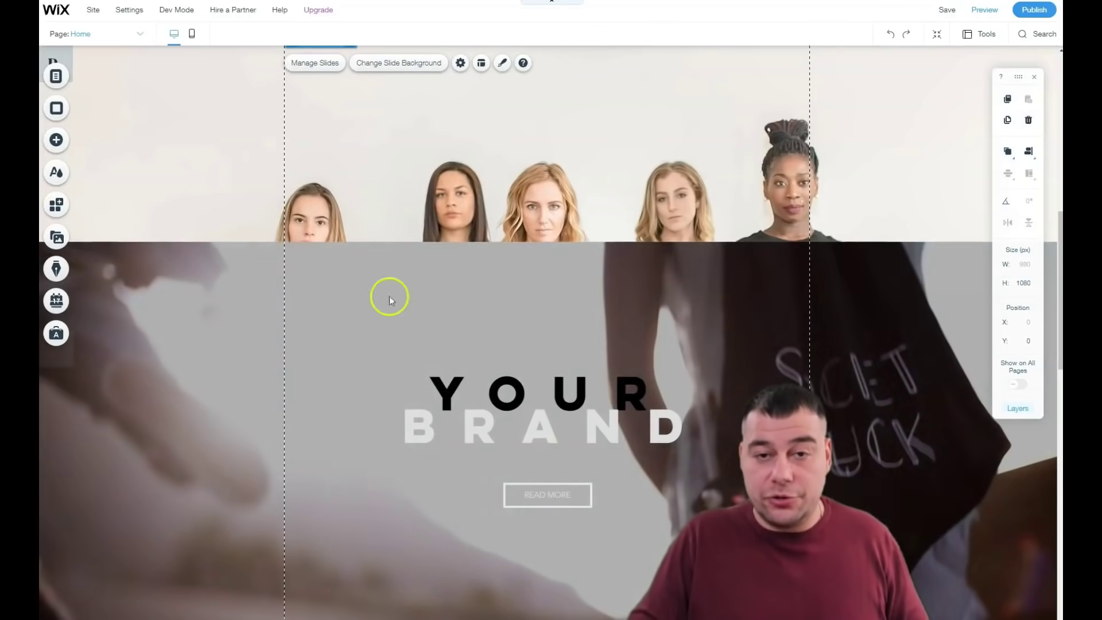
pyautogui.scroll(-1, 294, 337)
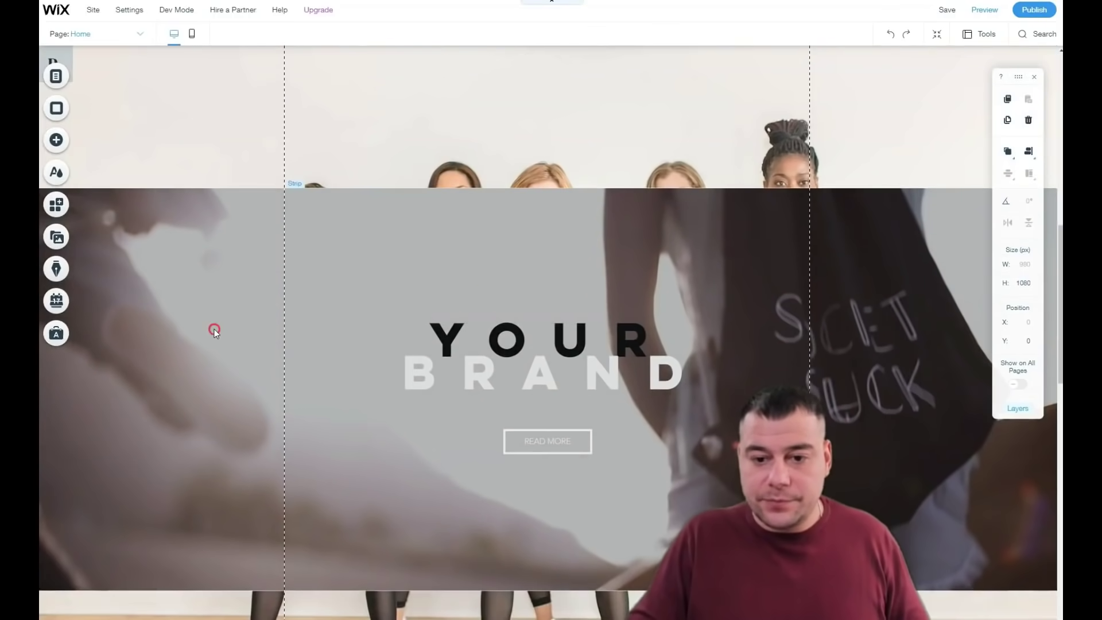
pyautogui.rightClick(215, 329)
pyautogui.click(193, 343)
pyautogui.click(244, 320)
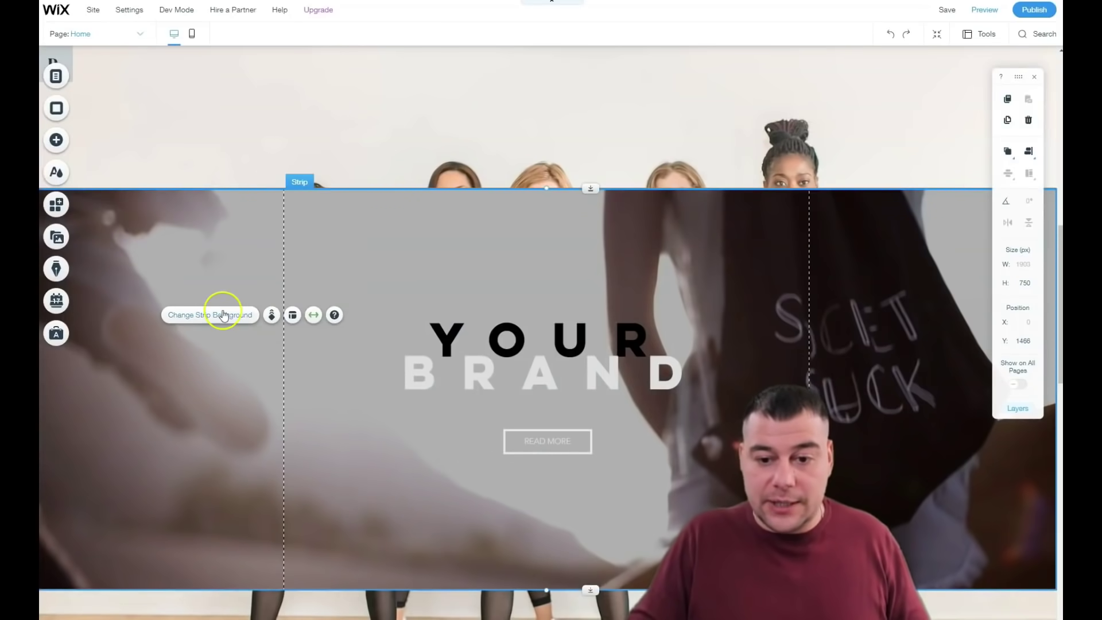
# Step: Search the image library for 'fitness' and set the lunge photo as the strip background
pyautogui.click(190, 315)
pyautogui.click(192, 256)
pyautogui.click(400, 127)
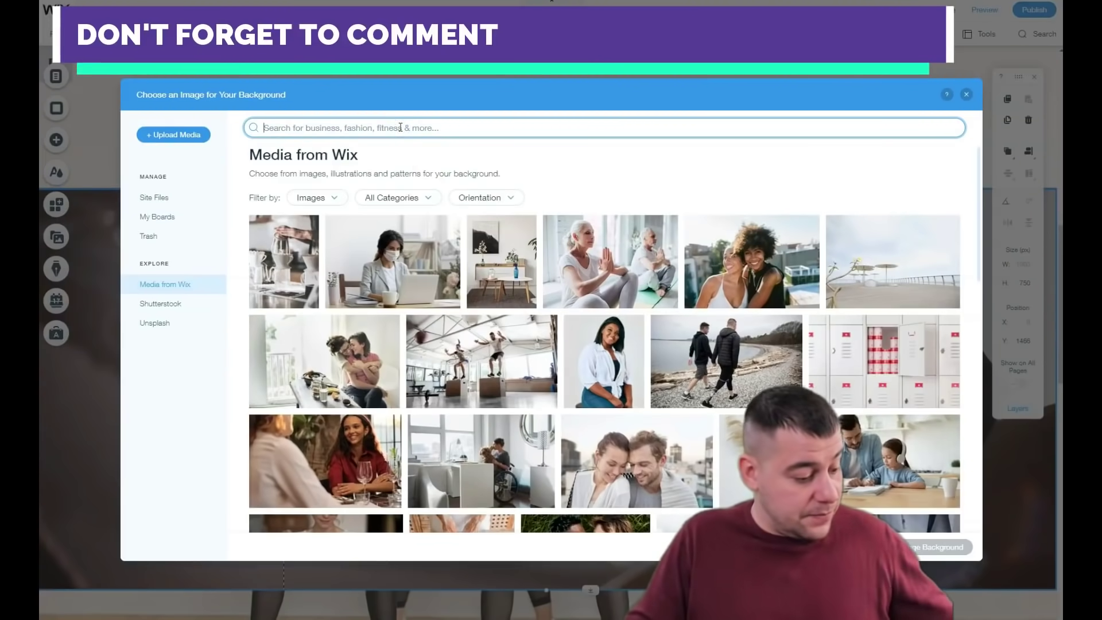
pyautogui.write('fit')
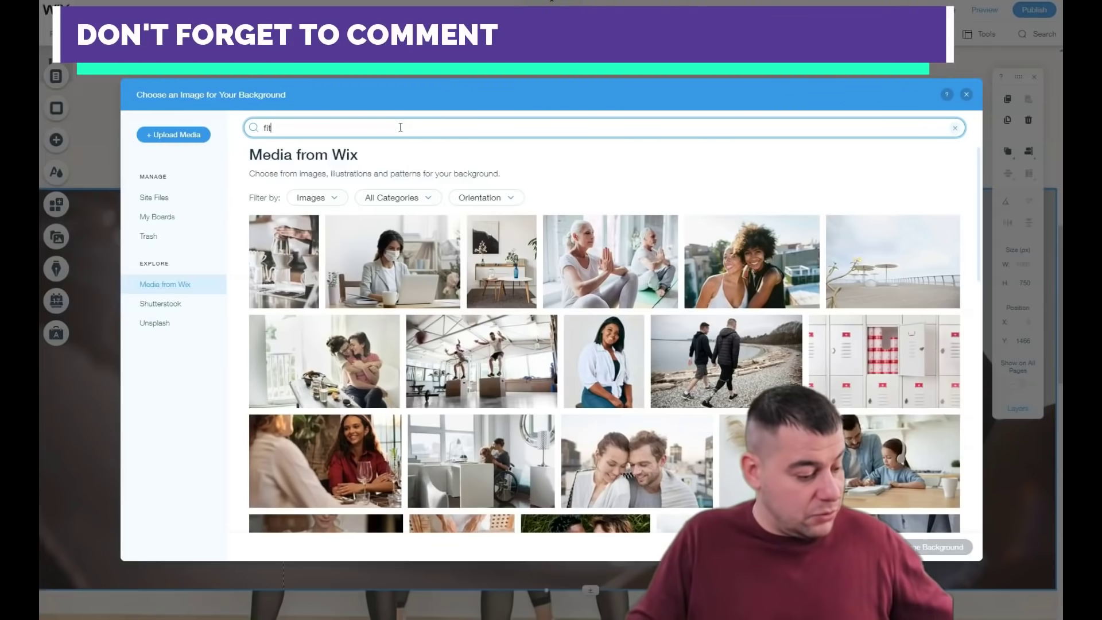
pyautogui.write('ness')
pyautogui.press('Return')
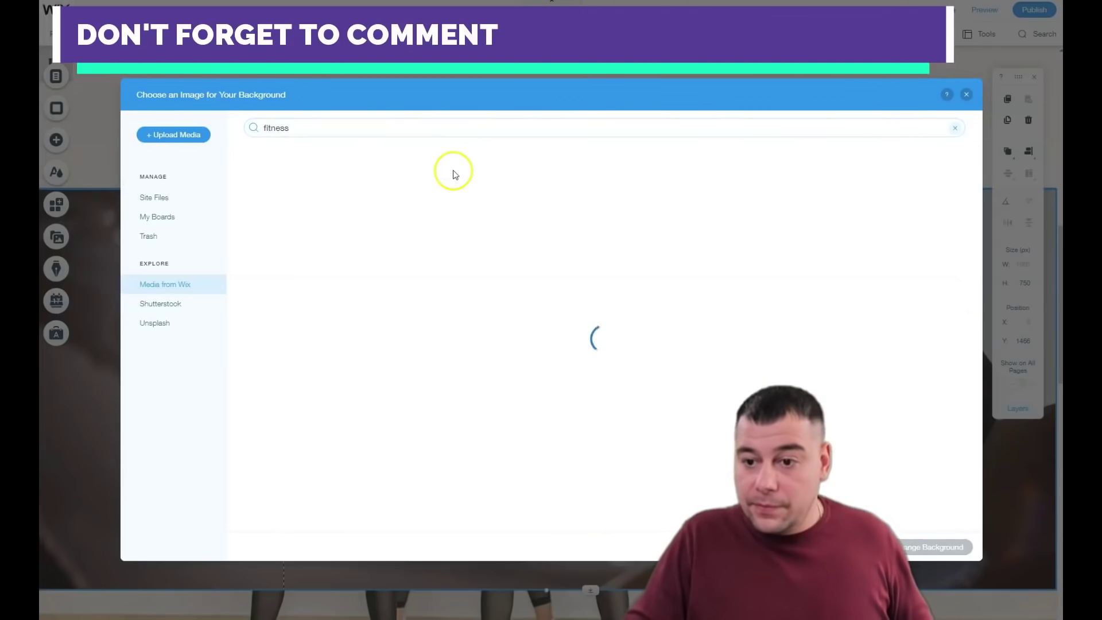
pyautogui.scroll(-3, 575, 316)
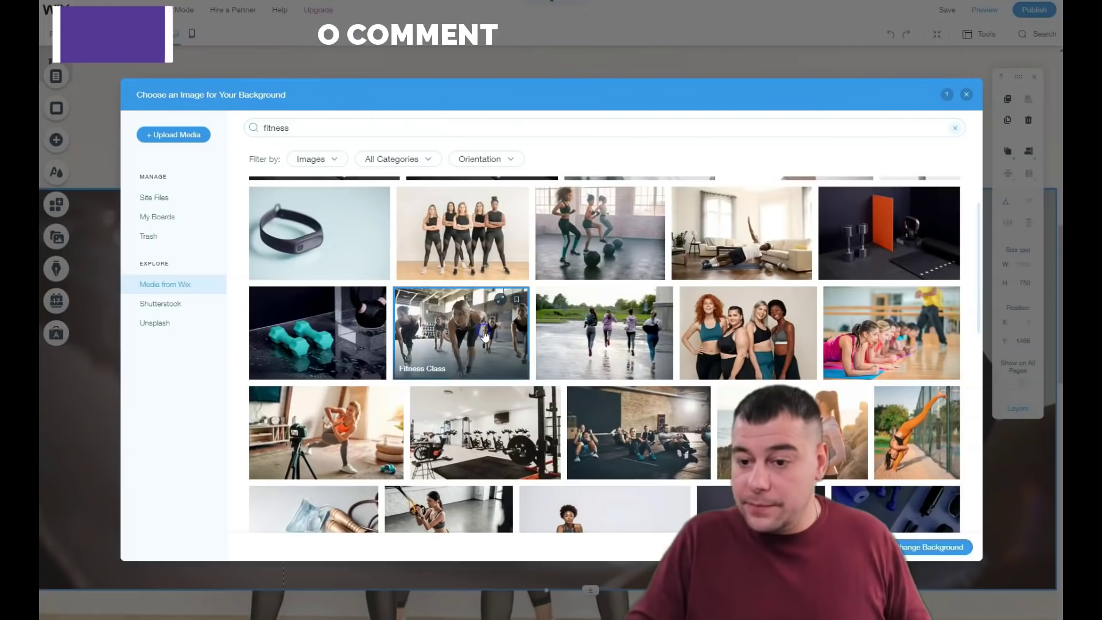
pyautogui.click(461, 335)
pyautogui.click(936, 547)
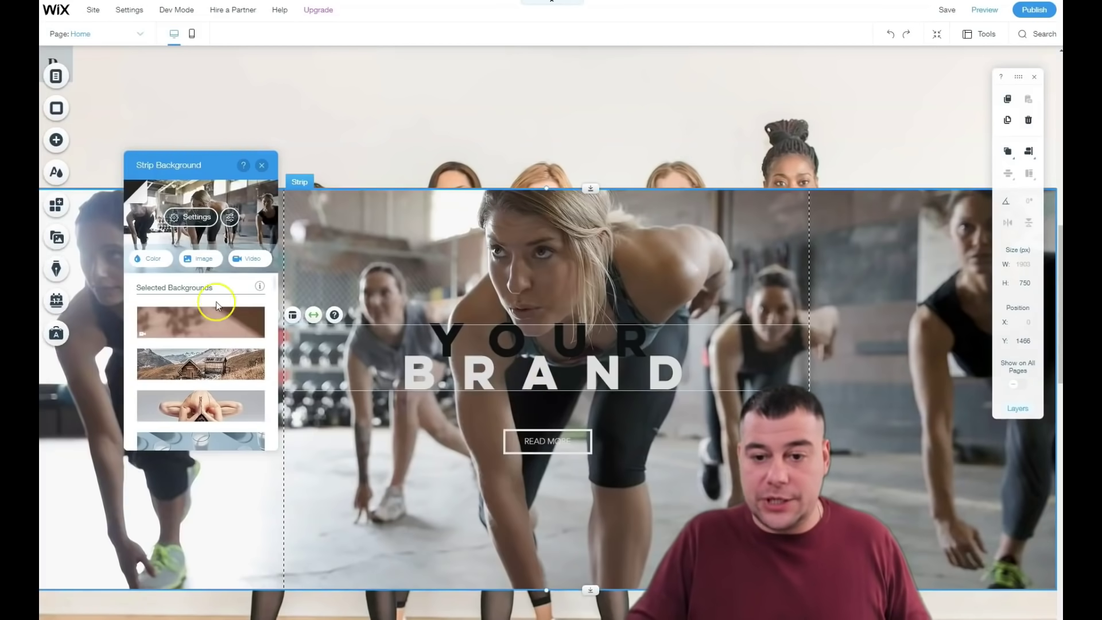
# Step: Set the lunge photo's image opacity to about 61% with white as the colour behind it
pyautogui.click(192, 217)
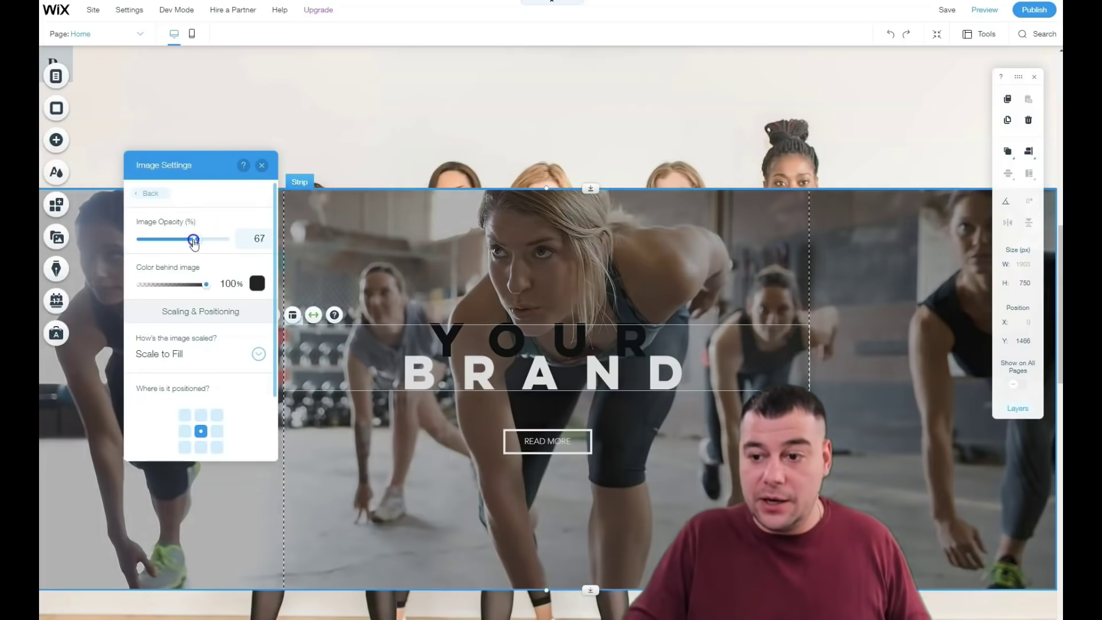
pyautogui.moveTo(205, 244)
pyautogui.mouseDown()
pyautogui.moveTo(172, 241)
pyautogui.moveTo(182, 238)
pyautogui.mouseUp()
pyautogui.click(258, 290)
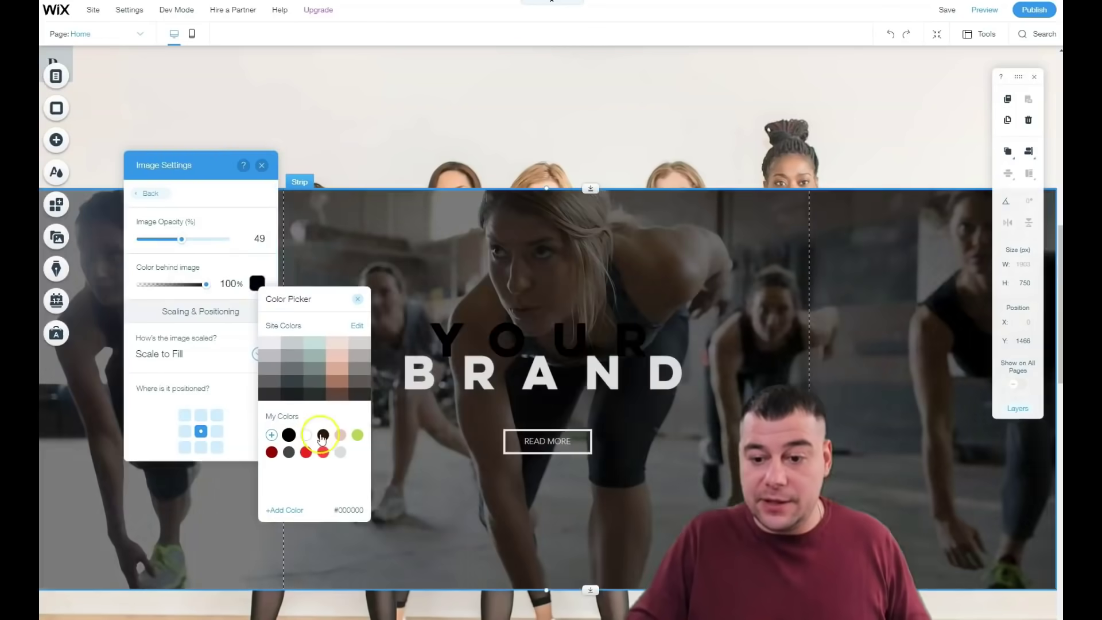
pyautogui.click(306, 436)
pyautogui.click(228, 281)
pyautogui.click(190, 228)
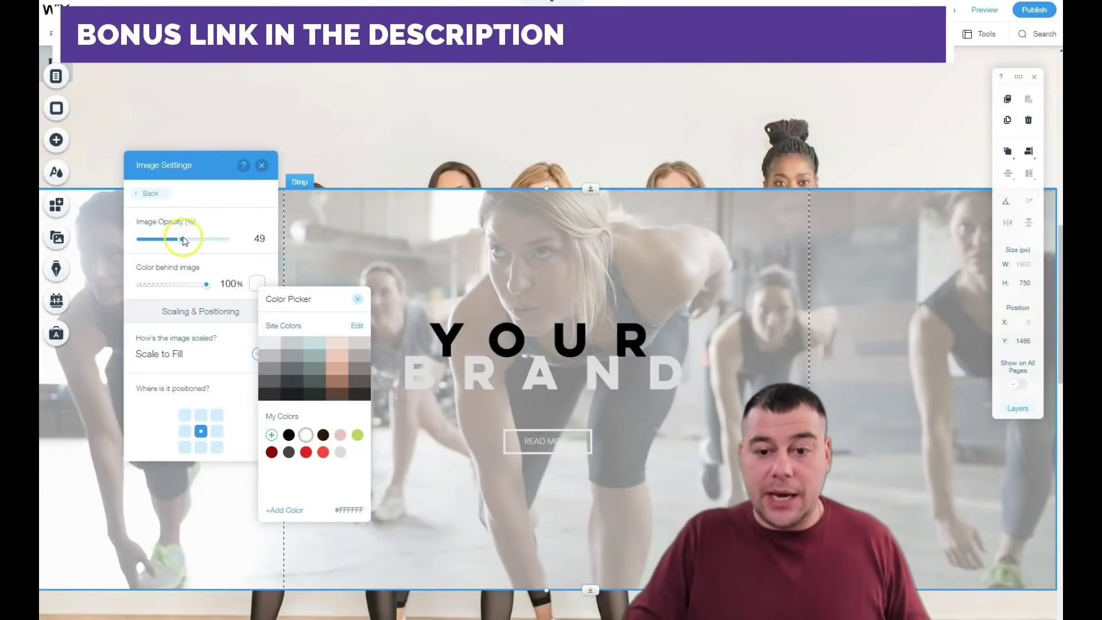
pyautogui.click(183, 243)
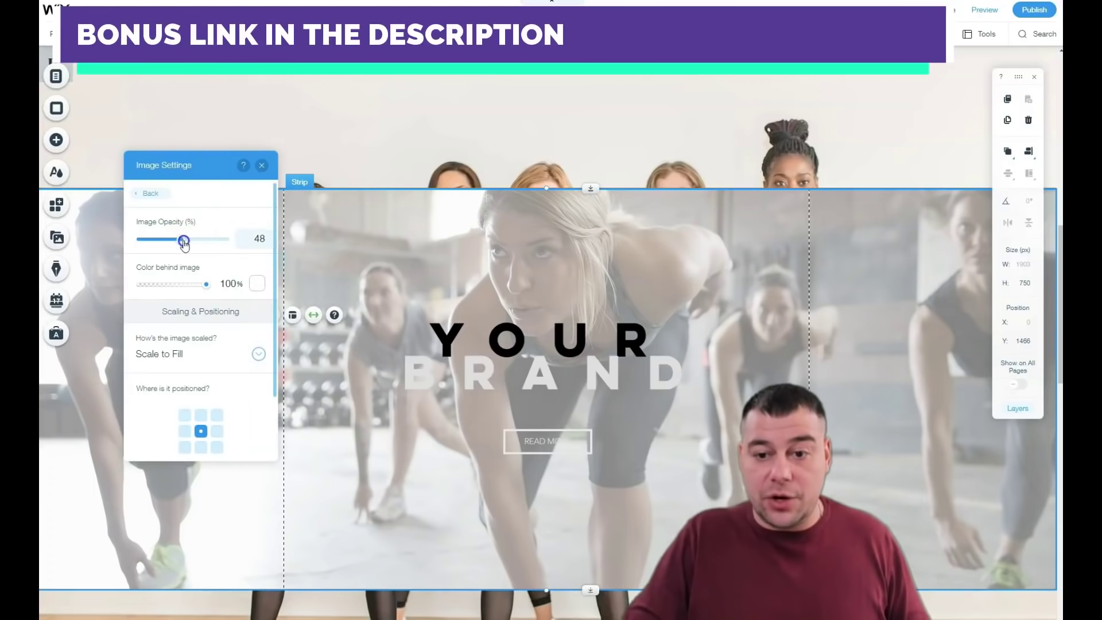
pyautogui.moveTo(186, 243); pyautogui.dragTo(193, 245)
pyautogui.click(262, 166)
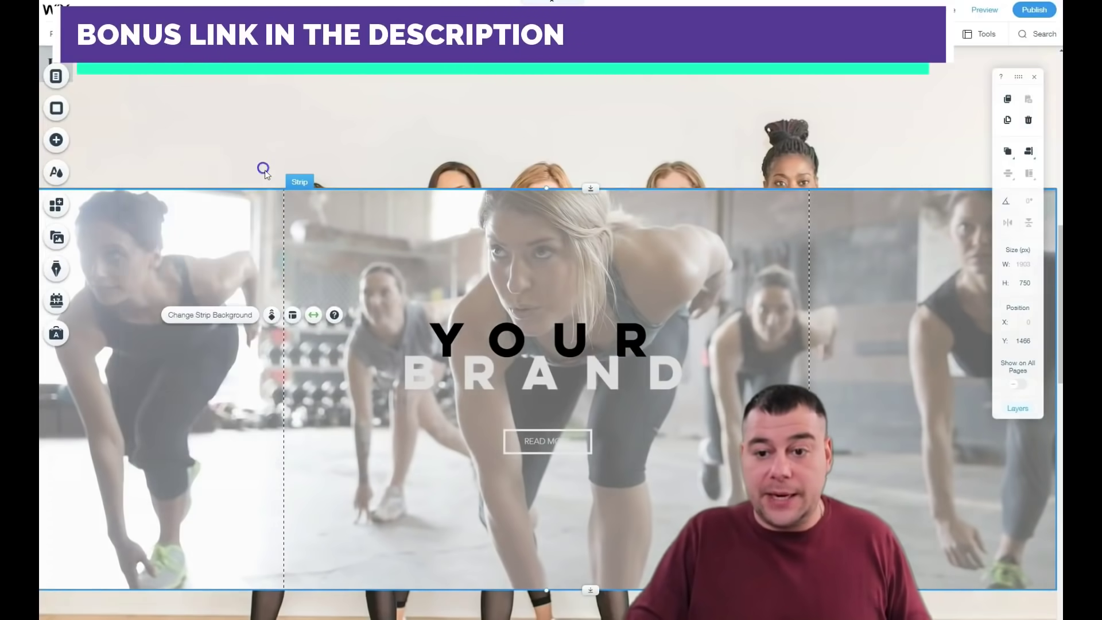
pyautogui.scroll(-4, 623, 396)
pyautogui.scroll(5, 622, 396)
pyautogui.scroll(3, 623, 396)
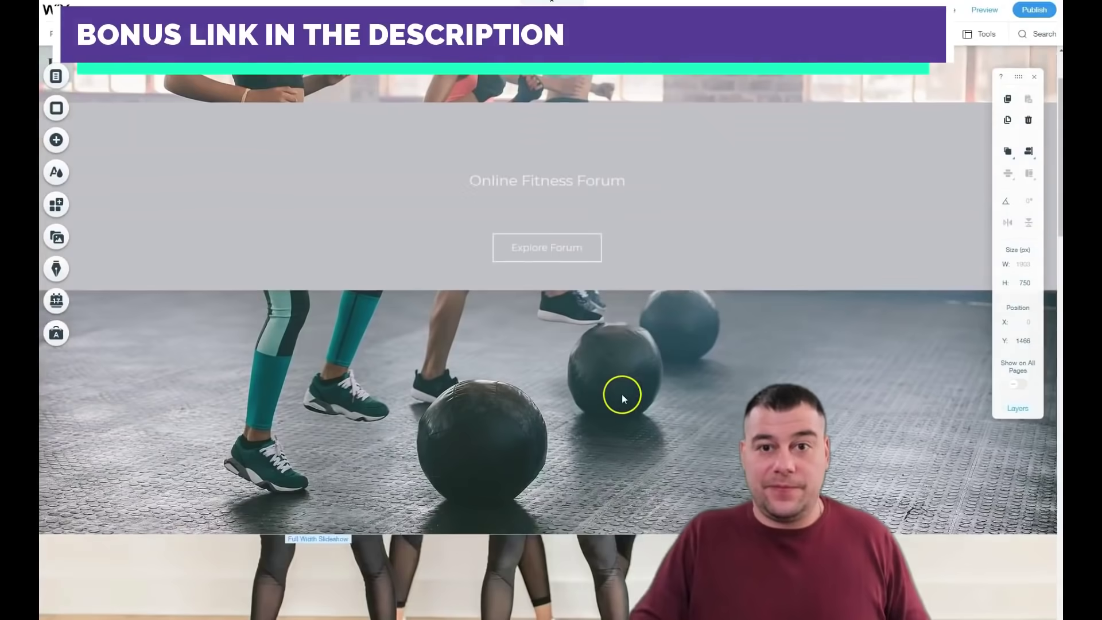
pyautogui.scroll(2, 622, 394)
pyautogui.scroll(-2, 622, 394)
pyautogui.press('Delete')
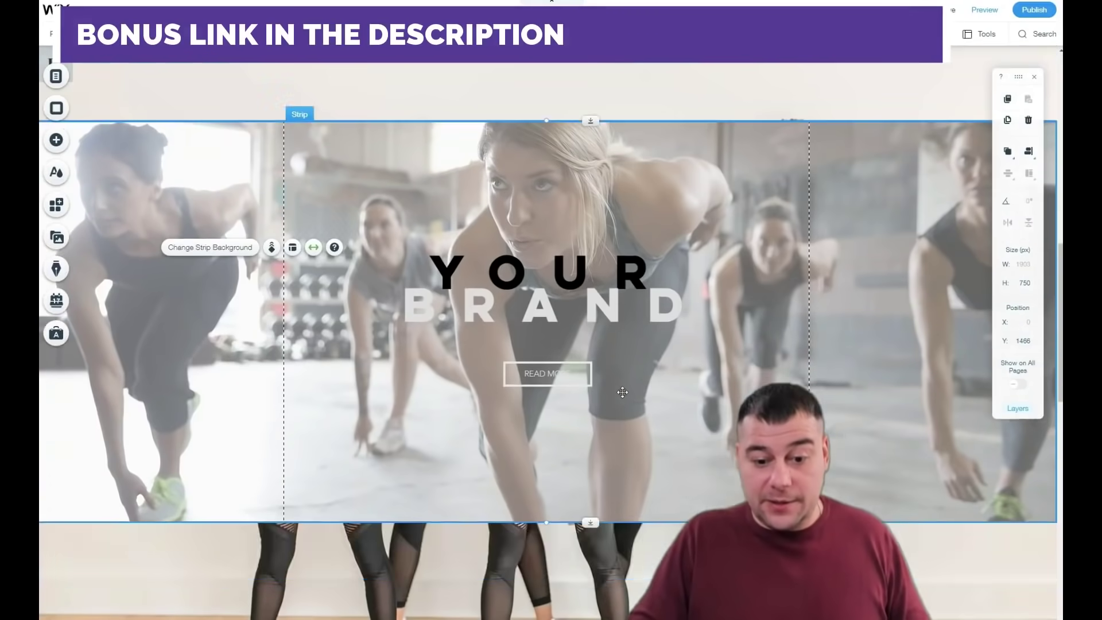
pyautogui.scroll(-3, 621, 394)
pyautogui.scroll(-2, 622, 391)
pyautogui.click(606, 392)
pyautogui.scroll(-4, 608, 392)
pyautogui.scroll(-1, 567, 373)
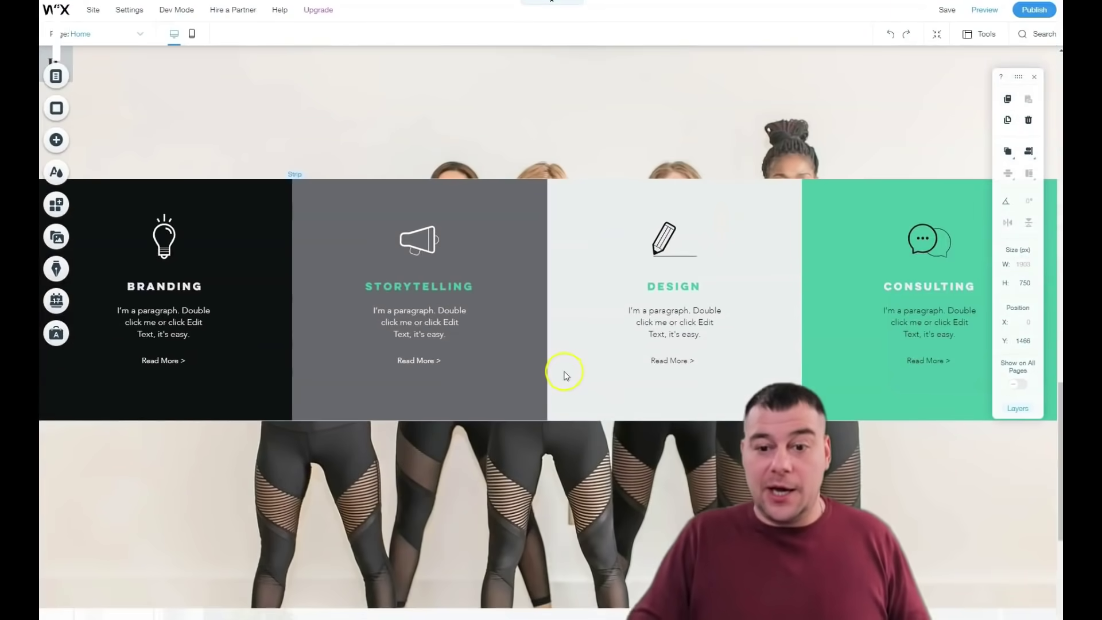
pyautogui.scroll(2, 260, 281)
pyautogui.hotkey('ctrl', 'z')
pyautogui.hotkey('ctrl', 'z')
pyautogui.scroll(2, 275, 310)
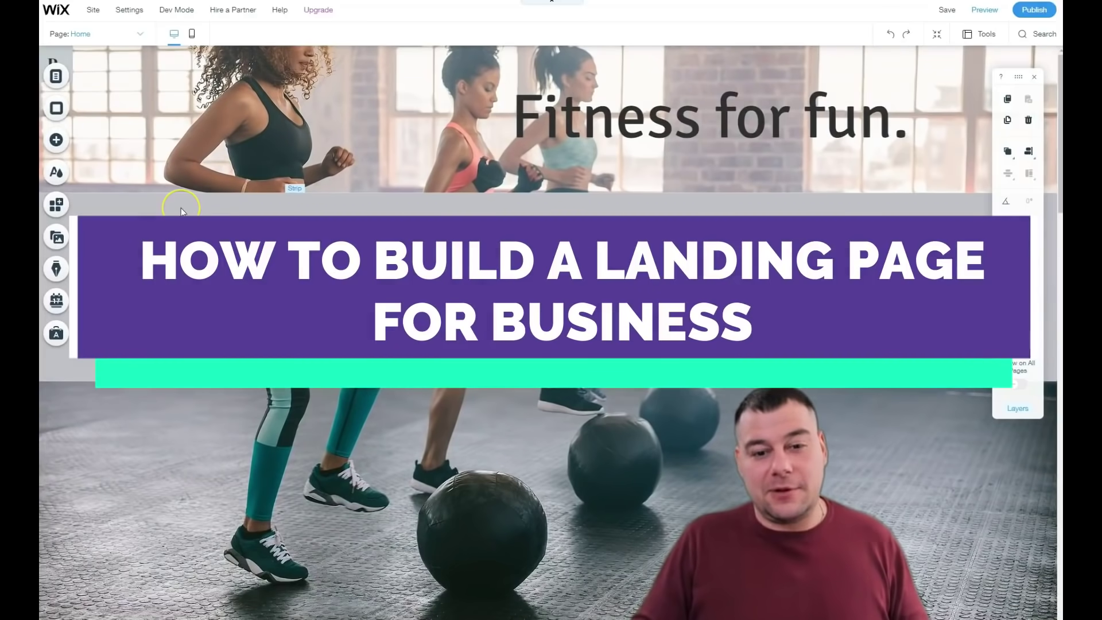
pyautogui.click(179, 174)
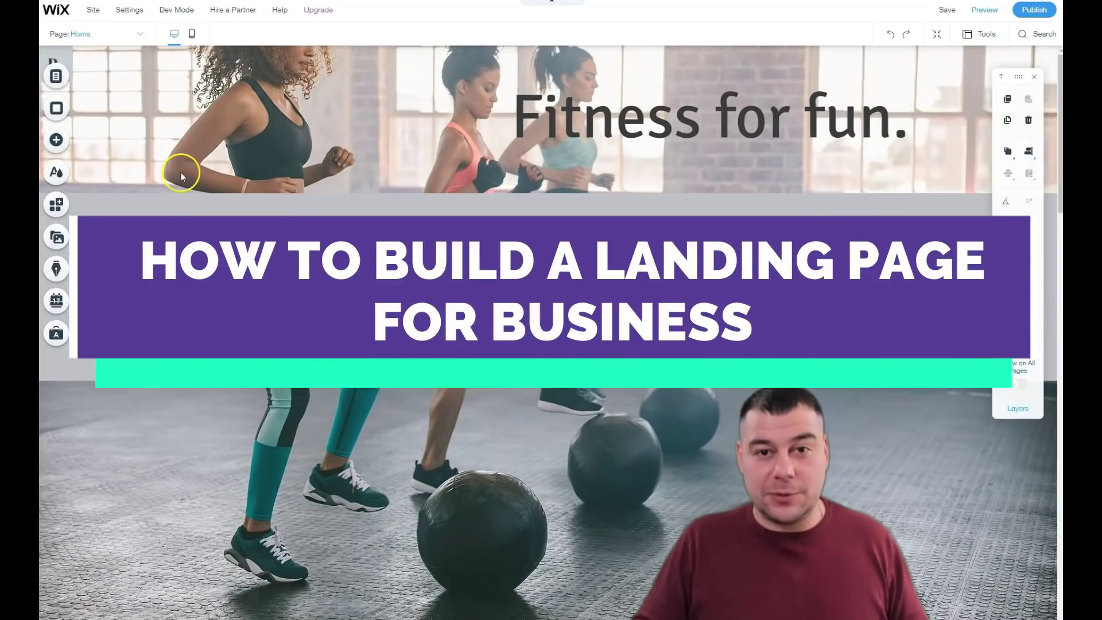